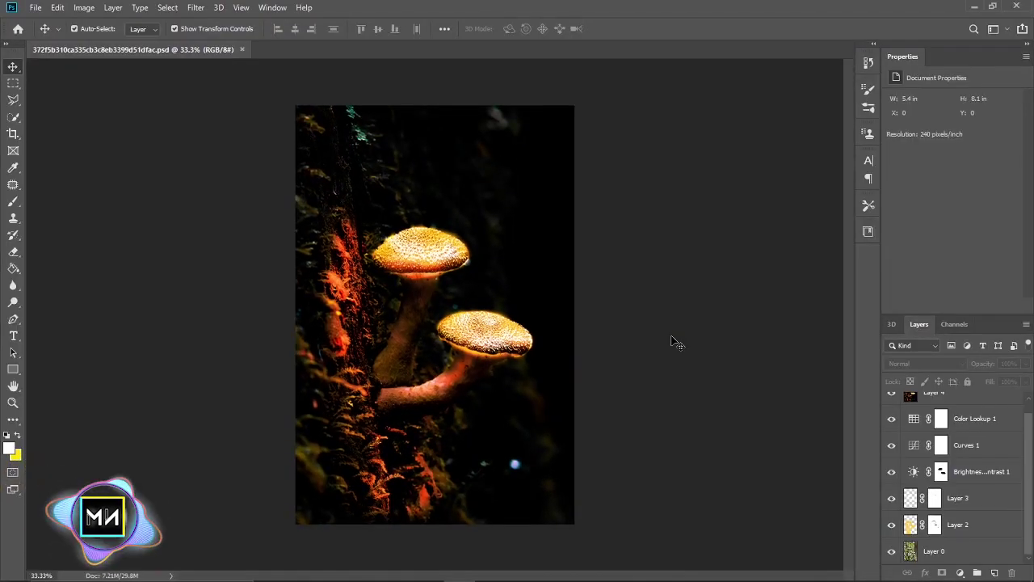
# - Select Layer 4 down through Layer 2 in the finished glowing-mushroom PSD
pyautogui.click(933, 396)
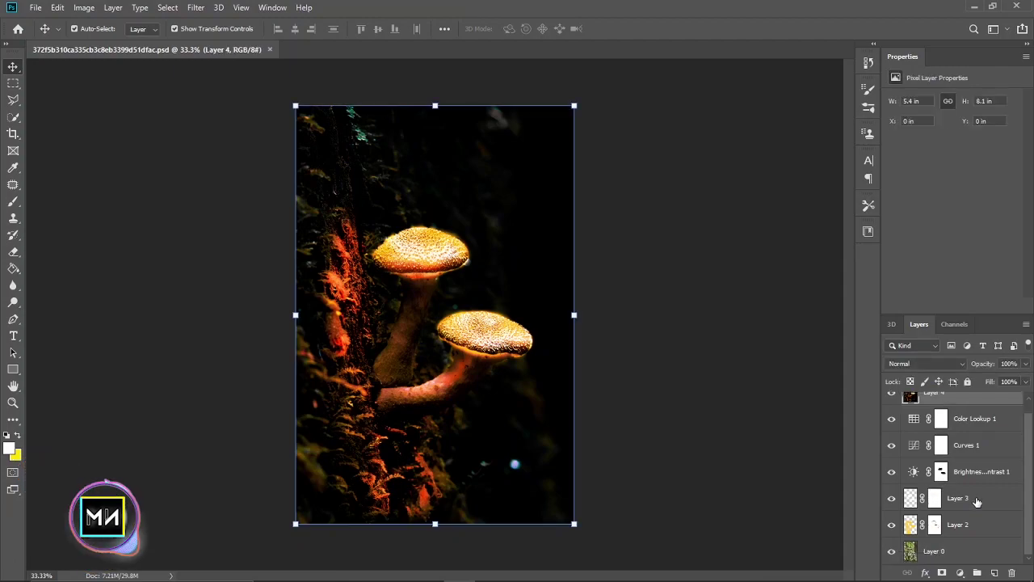
pyautogui.keyDown('shift'); pyautogui.click(970, 535); pyautogui.keyUp('shift')
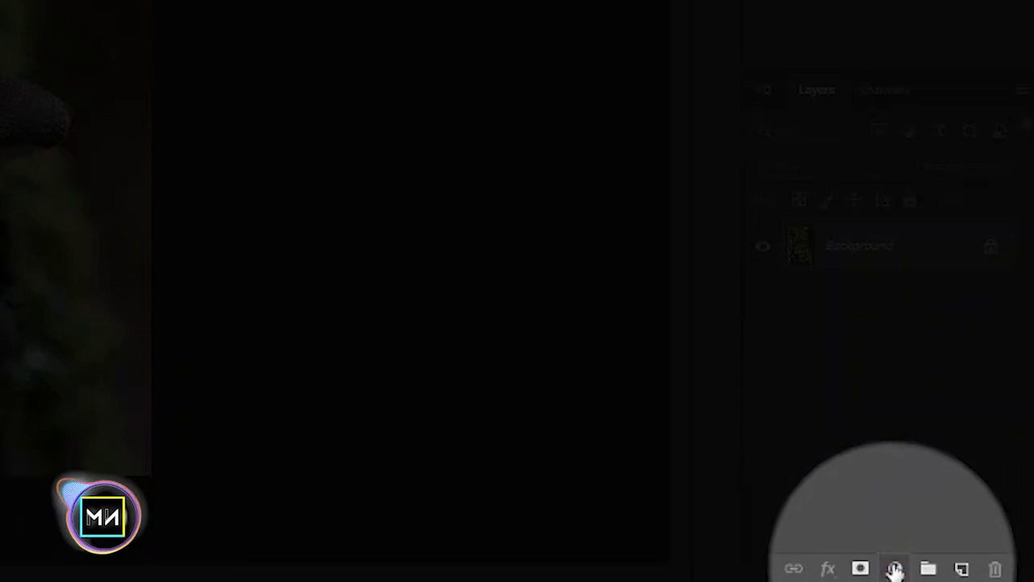
# - Add a Brightness/Contrast layer set to roughly -98 brightness and 53 contrast
pyautogui.click(895, 568)
pyautogui.click(874, 200)
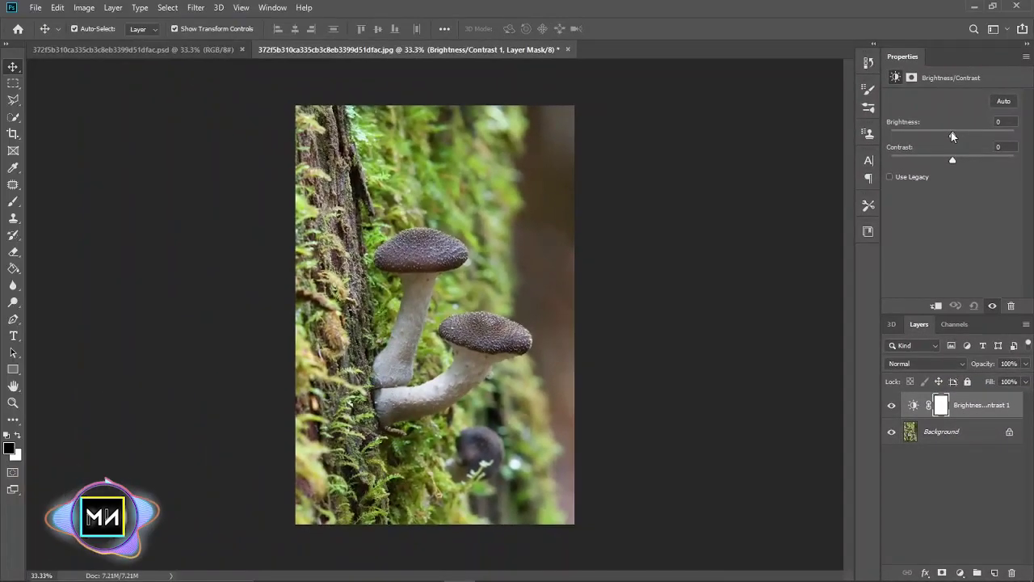
pyautogui.moveTo(951, 132); pyautogui.dragTo(920, 135)
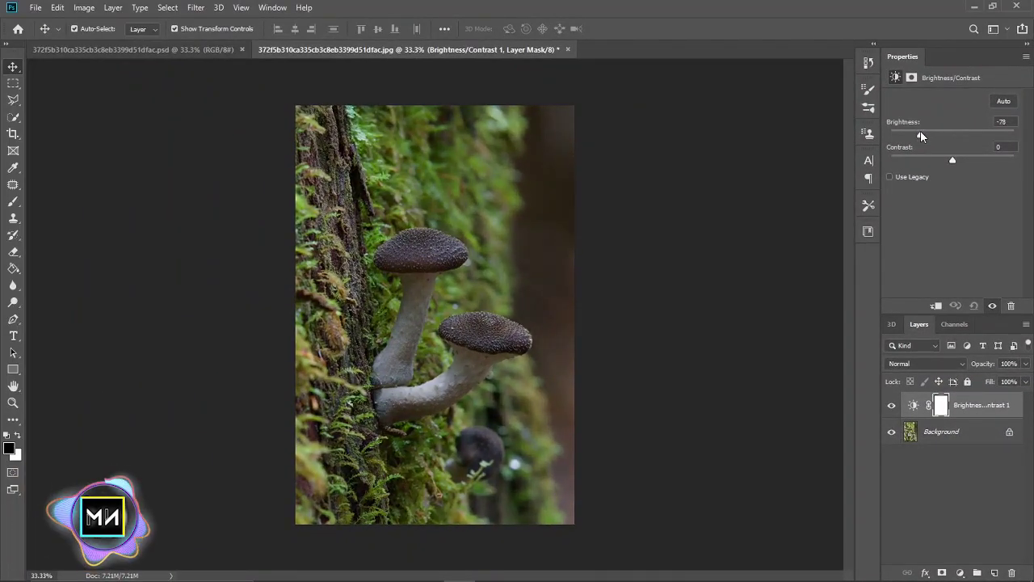
pyautogui.moveTo(973, 160); pyautogui.dragTo(981, 160)
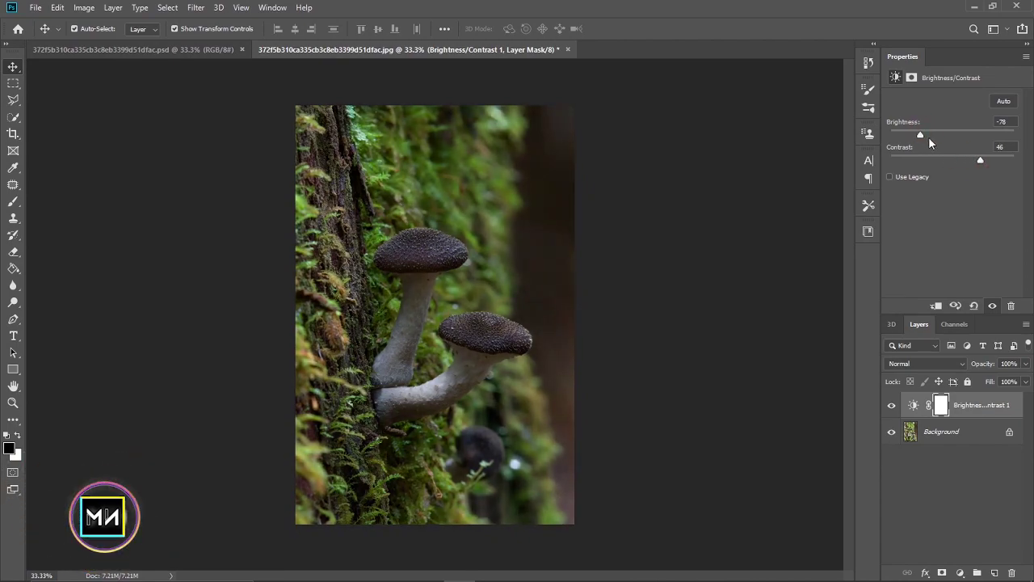
pyautogui.moveTo(921, 134); pyautogui.dragTo(912, 133)
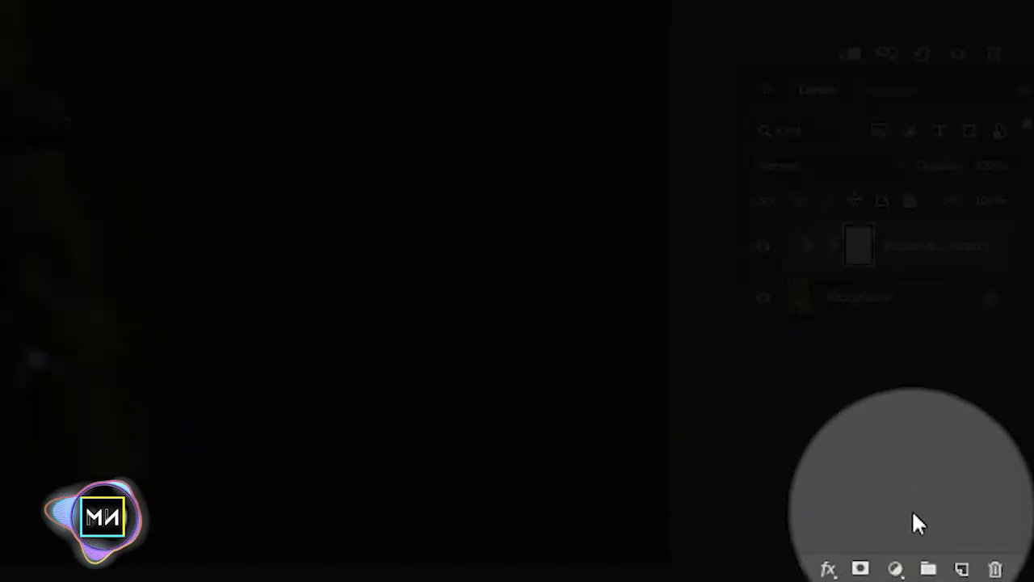
# - Add a Curves layer with the white point lowered to output 204 for input 255
pyautogui.click(896, 566)
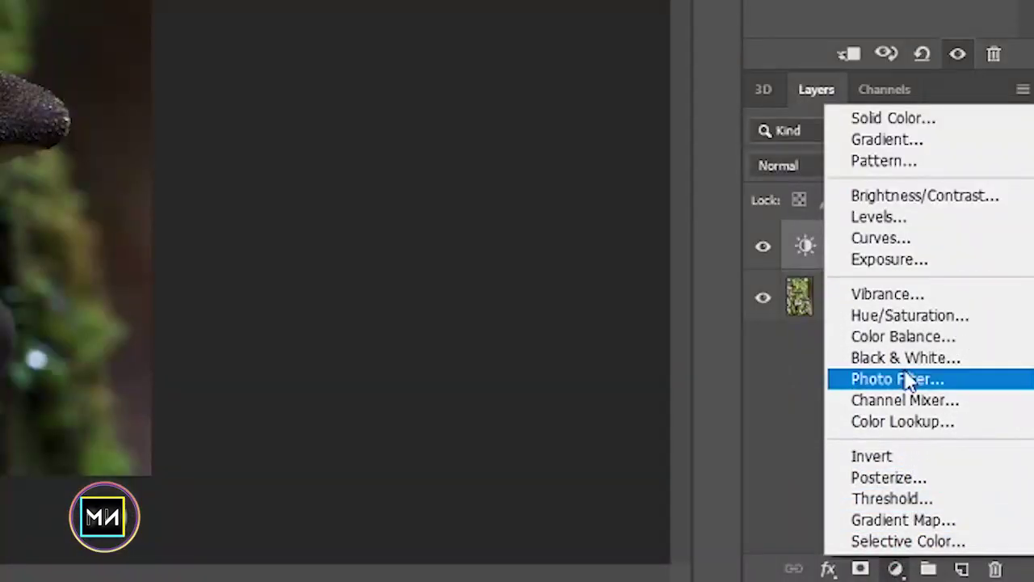
pyautogui.click(912, 240)
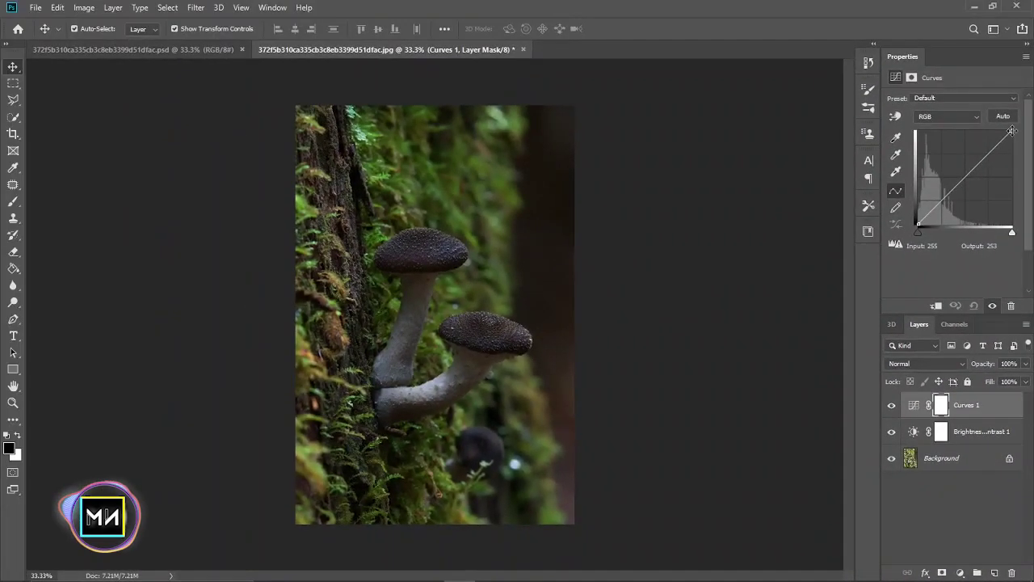
pyautogui.moveTo(1015, 136); pyautogui.dragTo(1019, 141)
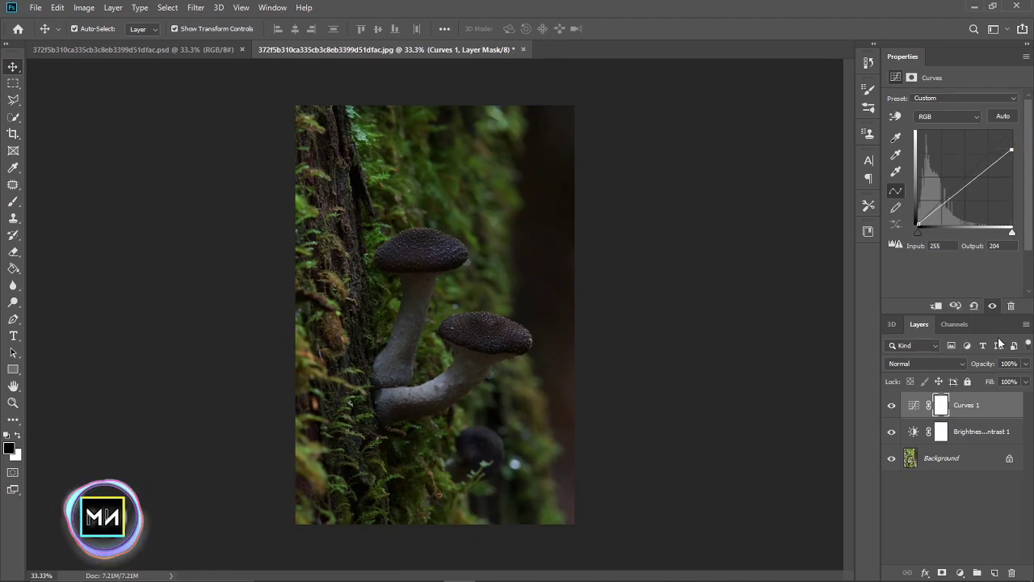
# - On the Brightness/Contrast mask, paint black over the lower cap at 100% brush opacity
pyautogui.click(953, 430)
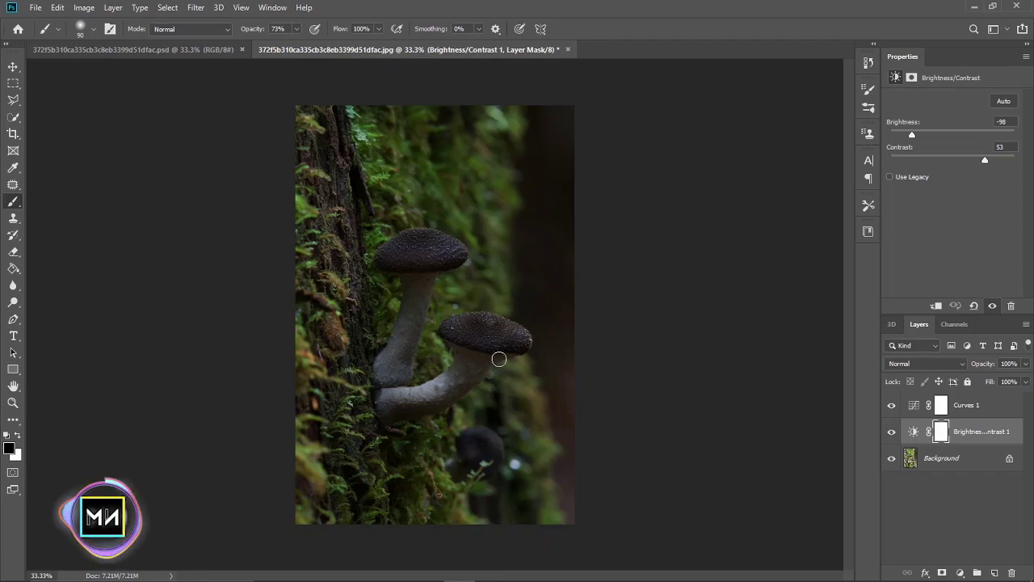
pyautogui.scroll(2, 498, 359)
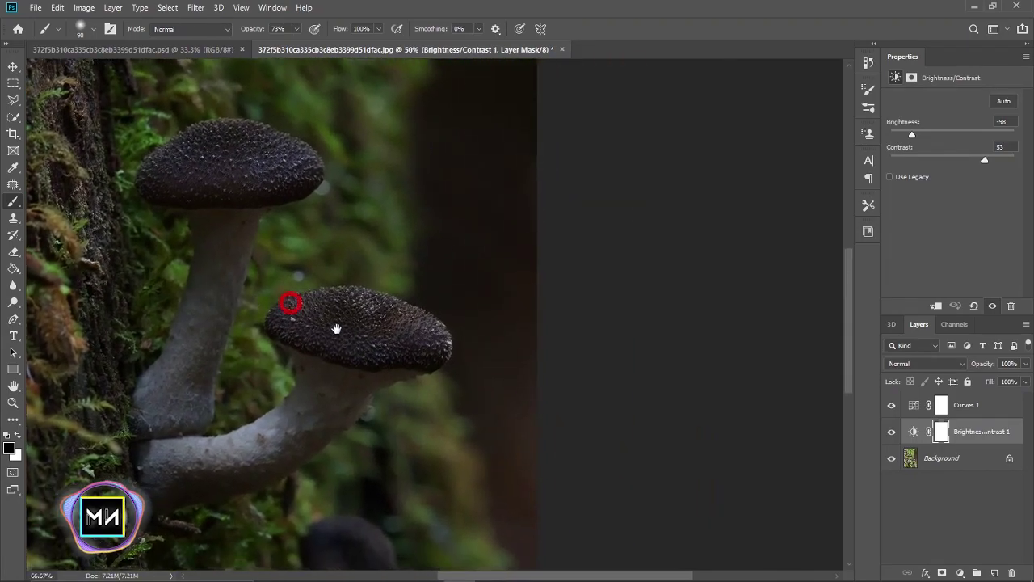
pyautogui.moveTo(277, 326); pyautogui.dragTo(401, 340)
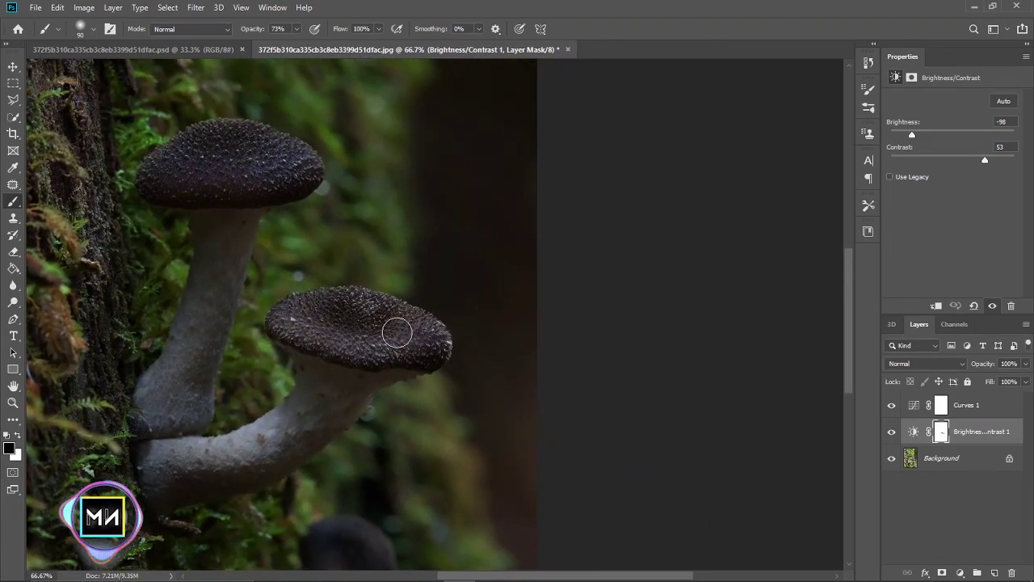
pyautogui.scroll(1, 401, 339)
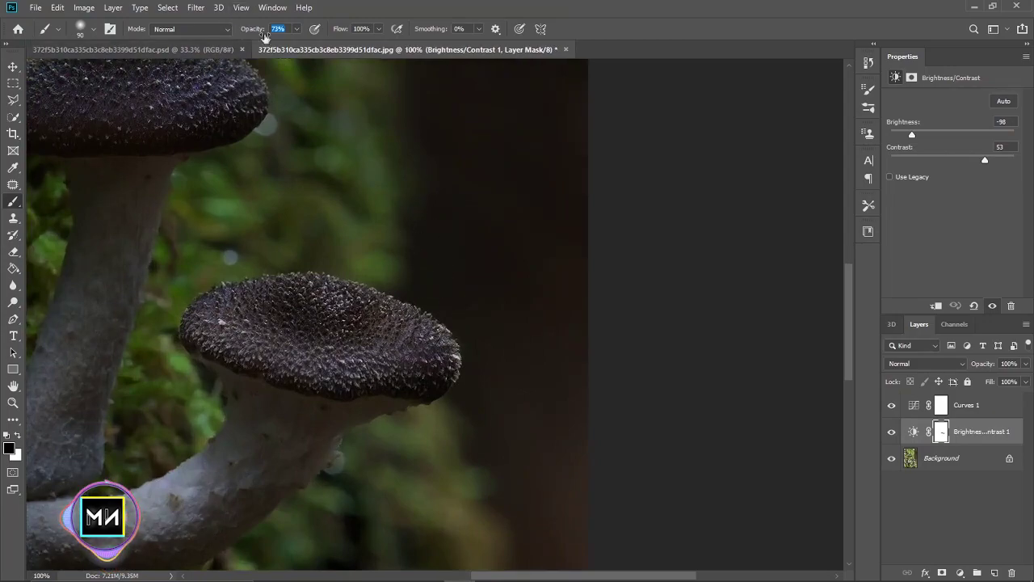
pyautogui.write('100')
pyautogui.press('Return')
pyautogui.moveTo(282, 288)
pyautogui.mouseDown()
pyautogui.moveTo(369, 307)
pyautogui.moveTo(238, 321)
pyautogui.moveTo(360, 318)
pyautogui.moveTo(306, 362)
pyautogui.moveTo(420, 373)
pyautogui.moveTo(342, 307)
pyautogui.moveTo(221, 310)
pyautogui.moveTo(363, 385)
pyautogui.moveTo(237, 380)
pyautogui.moveTo(420, 404)
pyautogui.moveTo(433, 339)
pyautogui.moveTo(280, 310)
pyautogui.moveTo(230, 320)
pyautogui.moveTo(225, 303)
pyautogui.moveTo(199, 337)
pyautogui.moveTo(320, 303)
pyautogui.mouseUp()
pyautogui.hotkey('ctrl', 'z')
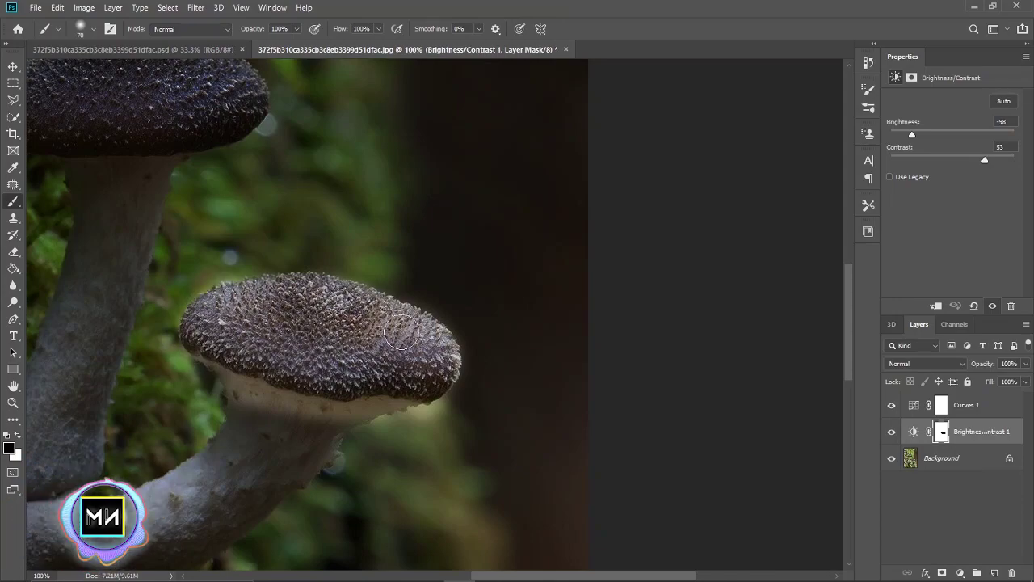
# - Mask the darkening off the upper cap's centre, left side and lower edge
pyautogui.moveTo(401, 332); pyautogui.dragTo(433, 343)
pyautogui.moveTo(283, 282); pyautogui.dragTo(492, 498)
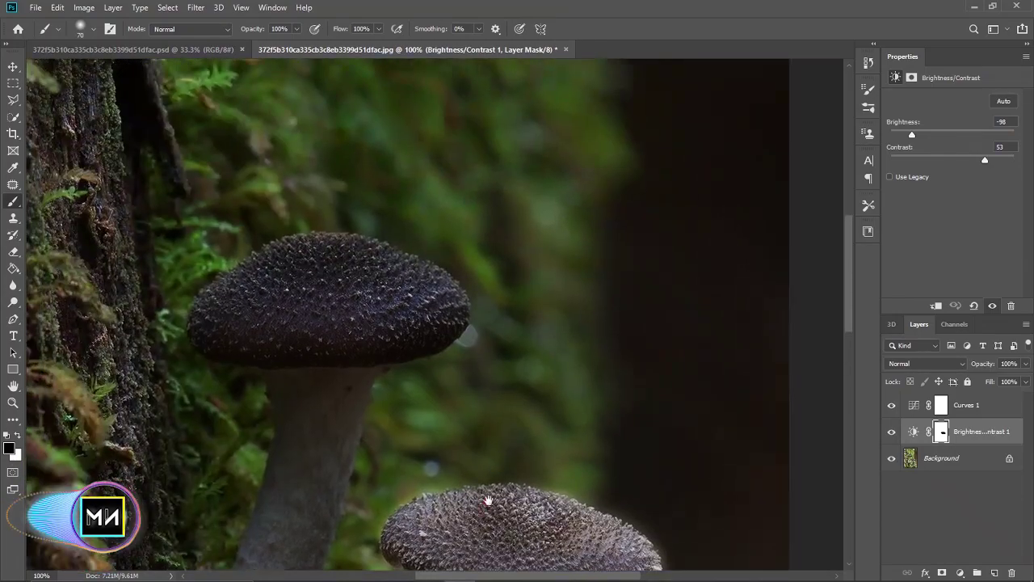
pyautogui.moveTo(357, 376); pyautogui.dragTo(397, 418)
pyautogui.moveTo(380, 330)
pyautogui.mouseDown()
pyautogui.moveTo(334, 335)
pyautogui.moveTo(346, 342)
pyautogui.moveTo(289, 358)
pyautogui.moveTo(295, 345)
pyautogui.moveTo(252, 339)
pyautogui.moveTo(236, 378)
pyautogui.moveTo(249, 393)
pyautogui.moveTo(394, 391)
pyautogui.moveTo(441, 365)
pyautogui.moveTo(378, 322)
pyautogui.moveTo(408, 311)
pyautogui.moveTo(364, 294)
pyautogui.moveTo(320, 303)
pyautogui.moveTo(380, 305)
pyautogui.moveTo(355, 347)
pyautogui.moveTo(470, 334)
pyautogui.moveTo(480, 351)
pyautogui.moveTo(434, 390)
pyautogui.mouseUp()
pyautogui.moveTo(487, 367); pyautogui.dragTo(279, 392)
pyautogui.moveTo(360, 404)
pyautogui.mouseDown()
pyautogui.moveTo(342, 410)
pyautogui.moveTo(361, 409)
pyautogui.mouseUp()
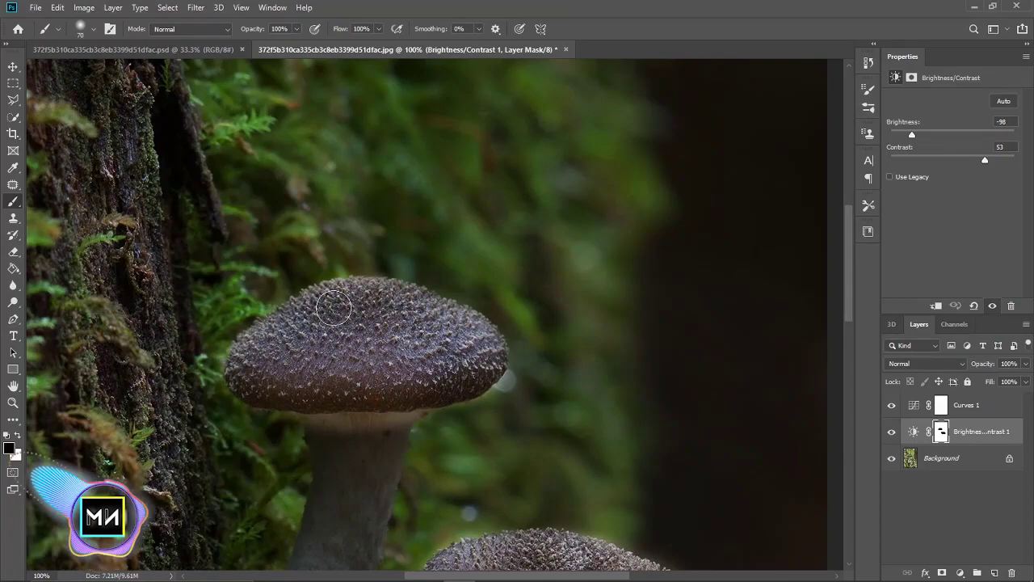
pyautogui.scroll(-3, 422, 381)
pyautogui.moveTo(431, 445)
pyautogui.mouseDown()
pyautogui.moveTo(429, 235)
pyautogui.moveTo(387, 325)
pyautogui.mouseUp()
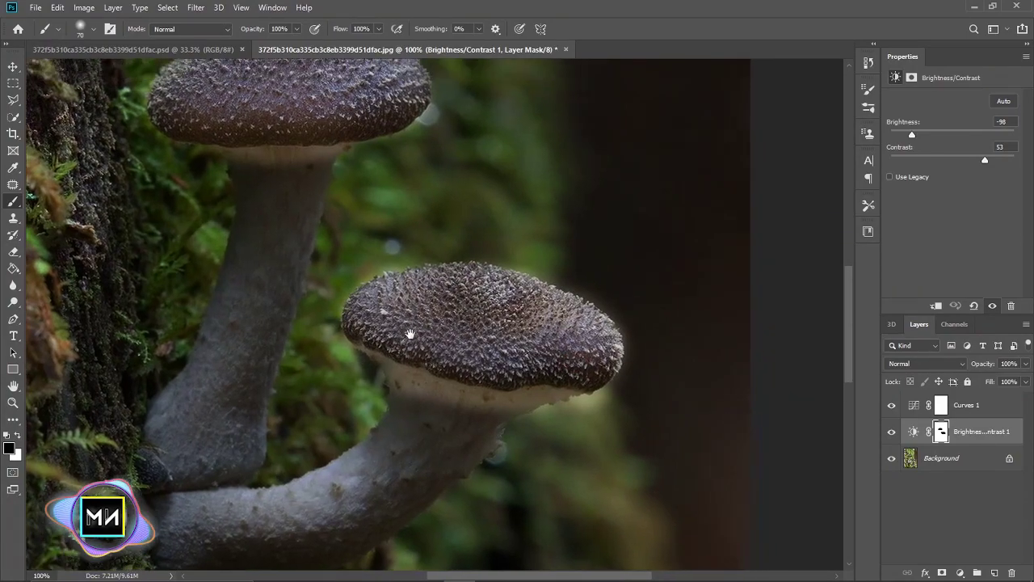
pyautogui.scroll(3, 402, 364)
# - Paint the Curves 1 mask black over the lower and upper mushroom caps
pyautogui.click(942, 406)
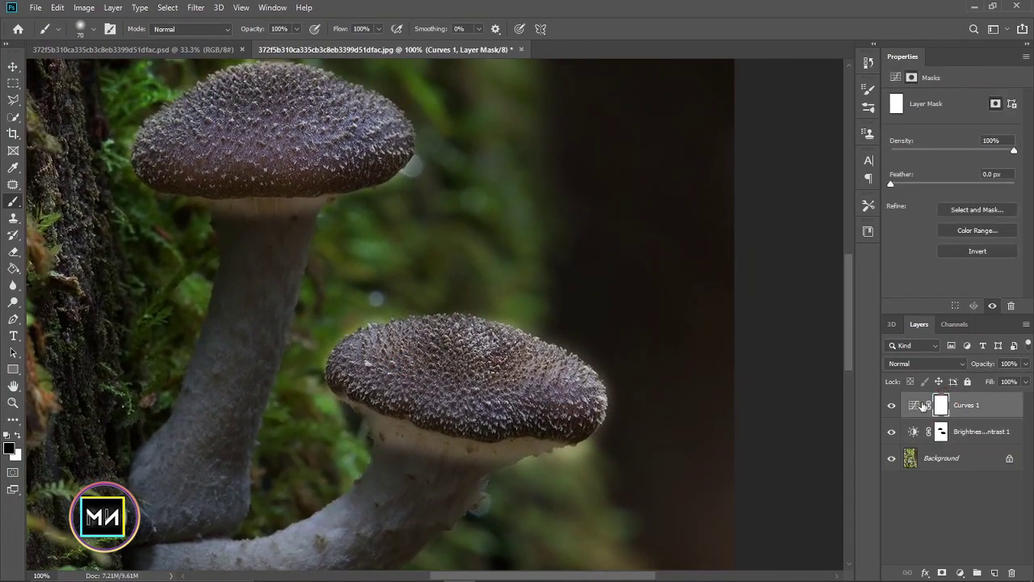
pyautogui.moveTo(527, 397); pyautogui.dragTo(555, 428)
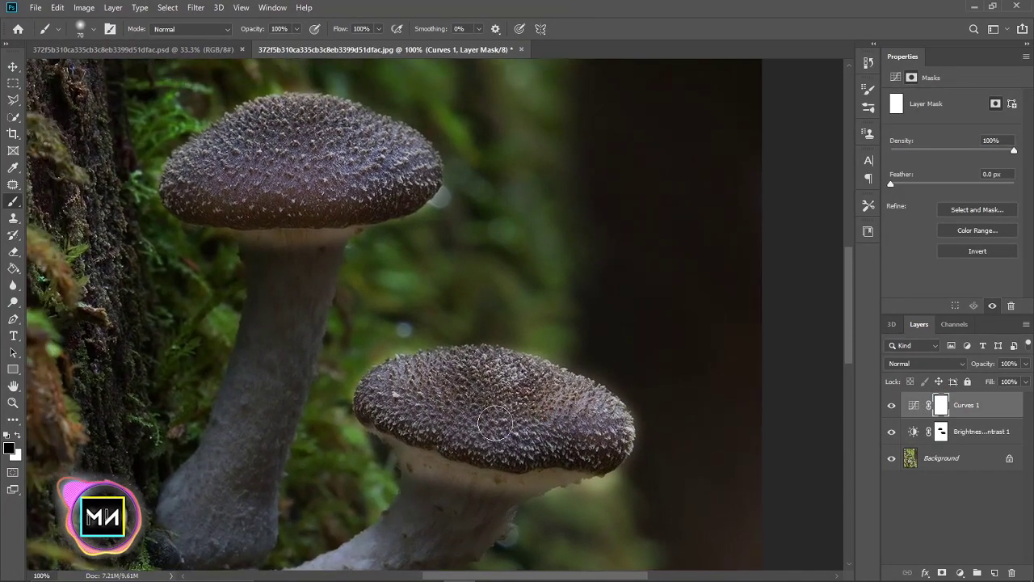
pyautogui.moveTo(466, 384)
pyautogui.mouseDown()
pyautogui.moveTo(516, 406)
pyautogui.moveTo(466, 429)
pyautogui.moveTo(575, 472)
pyautogui.moveTo(648, 463)
pyautogui.moveTo(533, 402)
pyautogui.mouseUp()
pyautogui.click(557, 417)
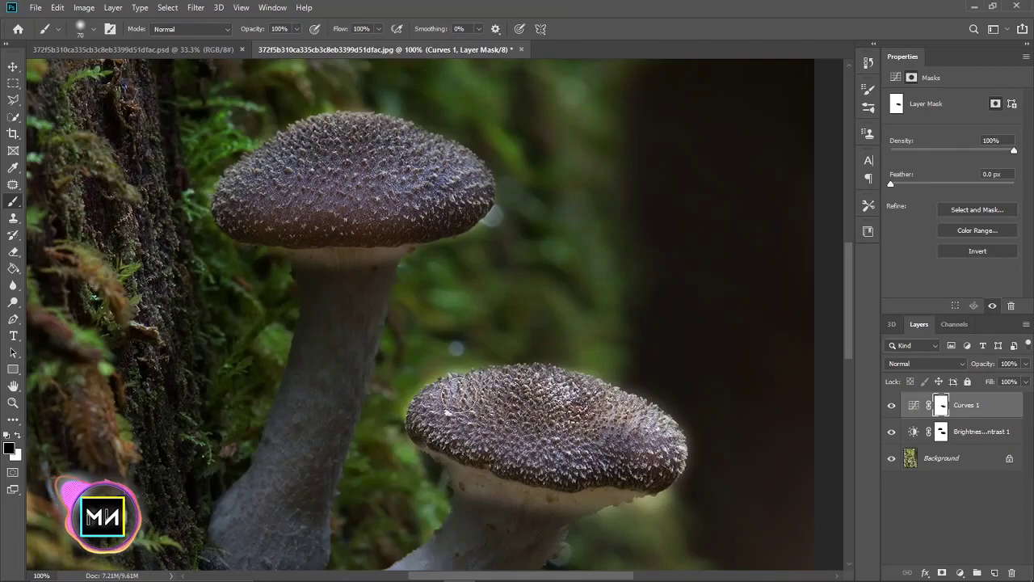
pyautogui.moveTo(458, 394); pyautogui.dragTo(554, 505)
pyautogui.moveTo(420, 274); pyautogui.dragTo(461, 341)
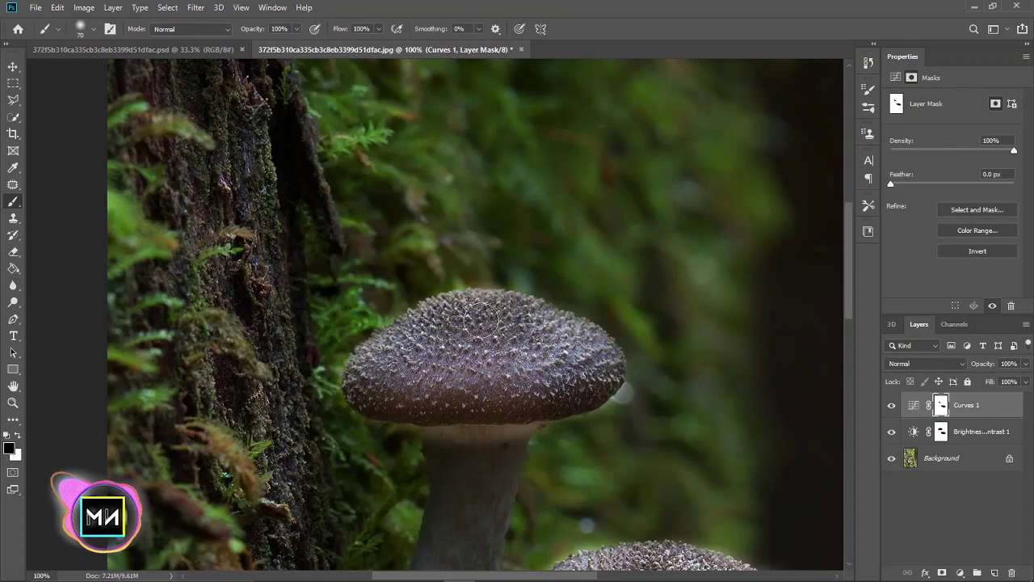
pyautogui.moveTo(573, 383)
pyautogui.mouseDown()
pyautogui.moveTo(530, 394)
pyautogui.moveTo(574, 339)
pyautogui.mouseUp()
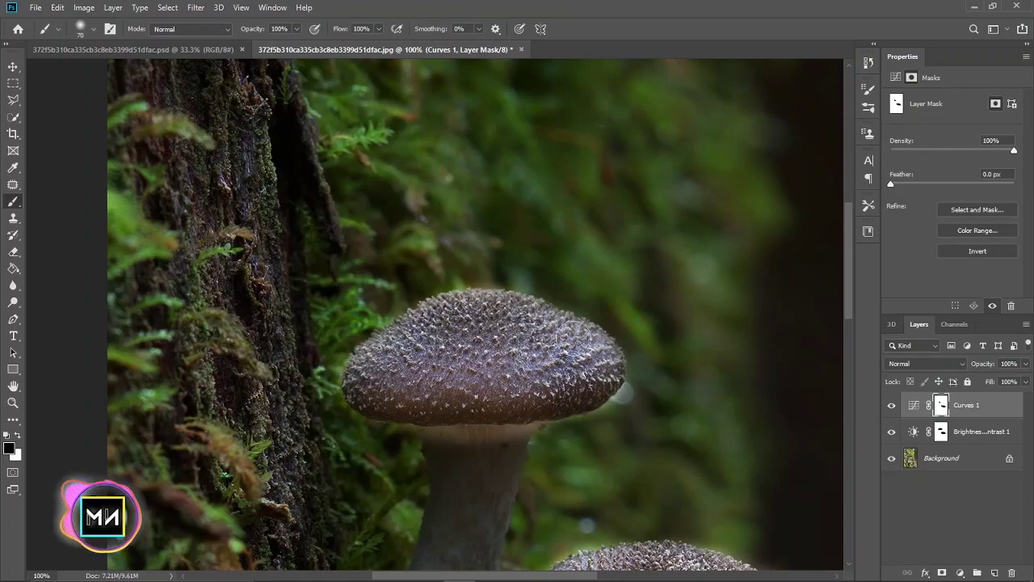
pyautogui.hotkey('ctrl', '-')
pyautogui.hotkey('ctrl', '-')
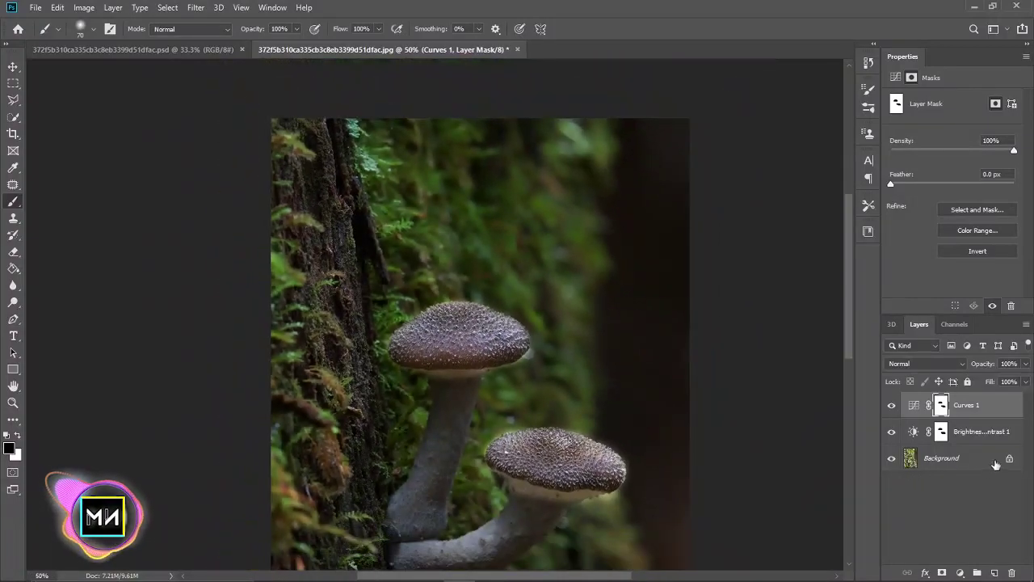
# - Lower the Curves white point to output 146, then refine the mask over the upper cap
pyautogui.click(914, 405)
pyautogui.moveTo(1012, 132)
pyautogui.mouseDown()
pyautogui.moveTo(1024, 175)
pyautogui.moveTo(1031, 164)
pyautogui.mouseUp()
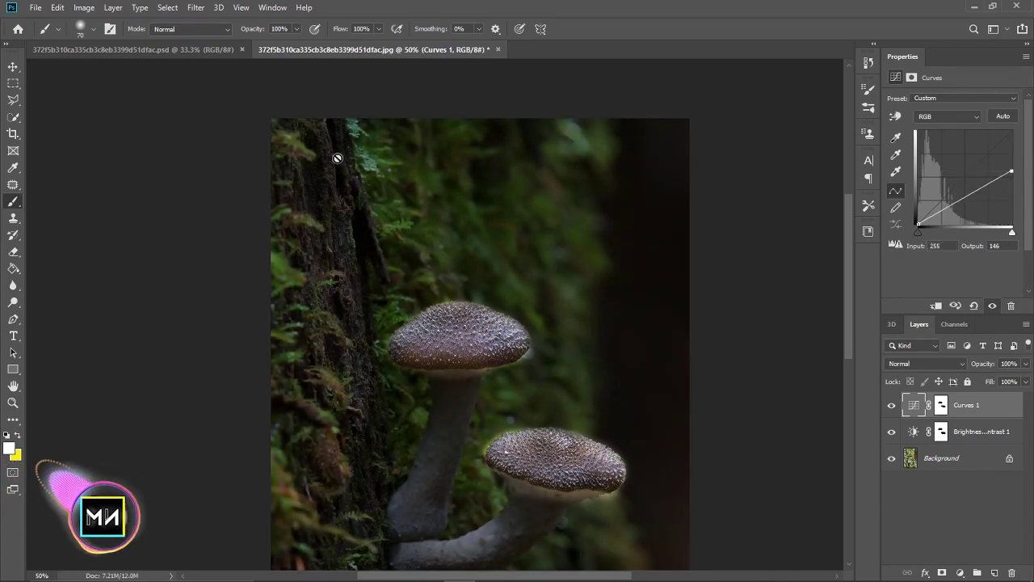
pyautogui.hotkey('ctrl', '+')
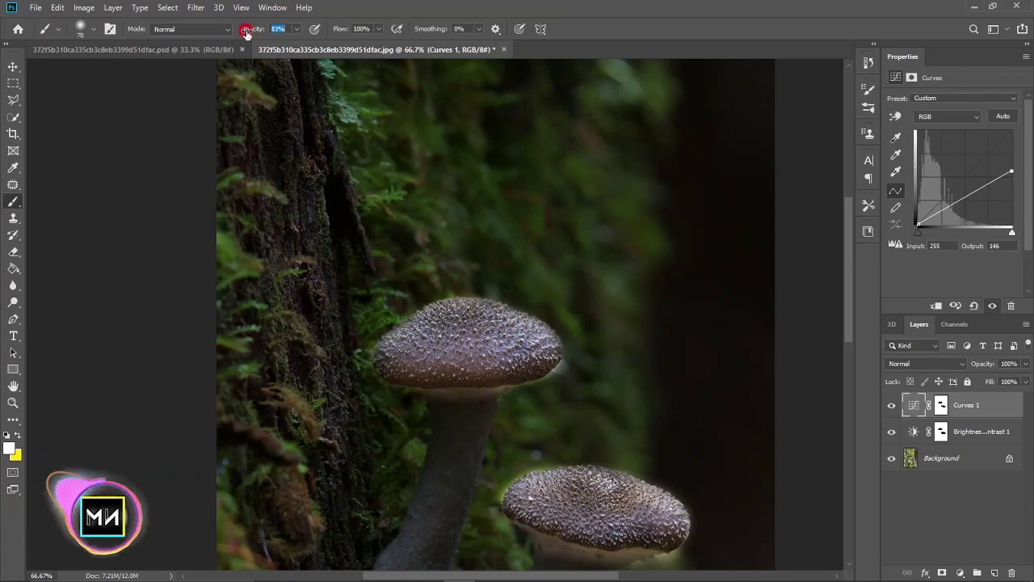
pyautogui.hotkey('ctrl', '+')
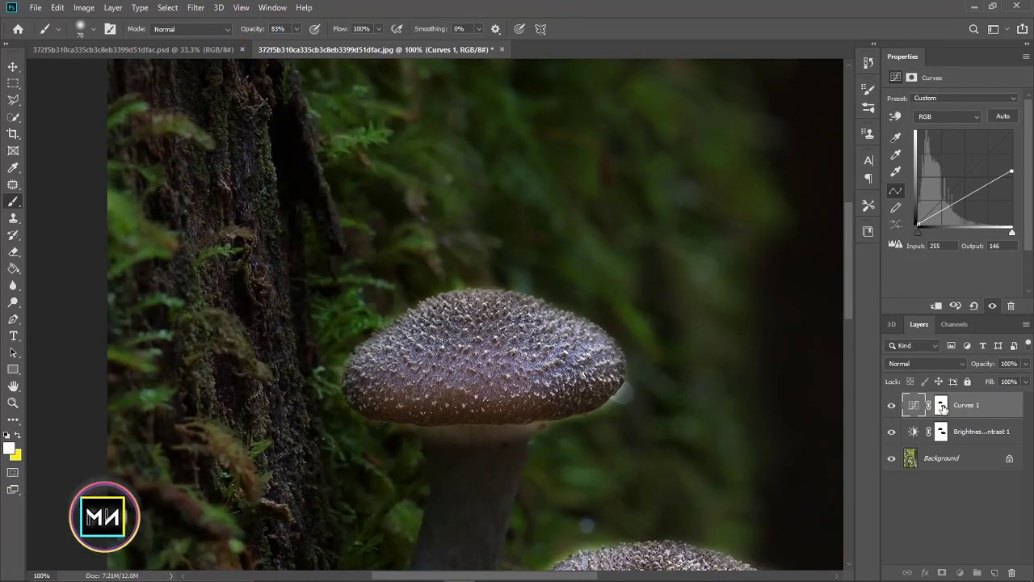
pyautogui.click(942, 406)
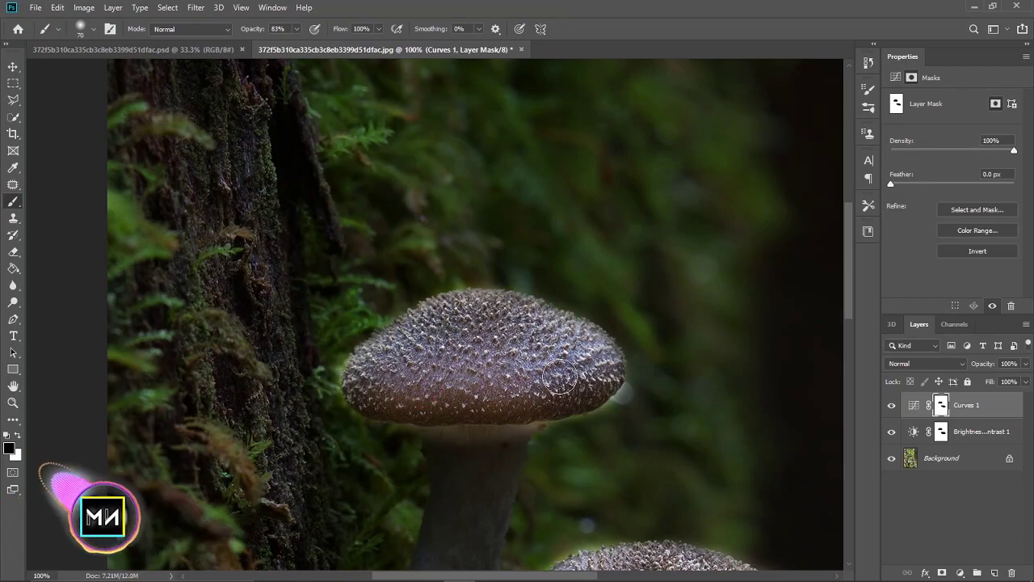
pyautogui.hotkey('ctrl', '-')
pyautogui.hotkey('ctrl', '-')
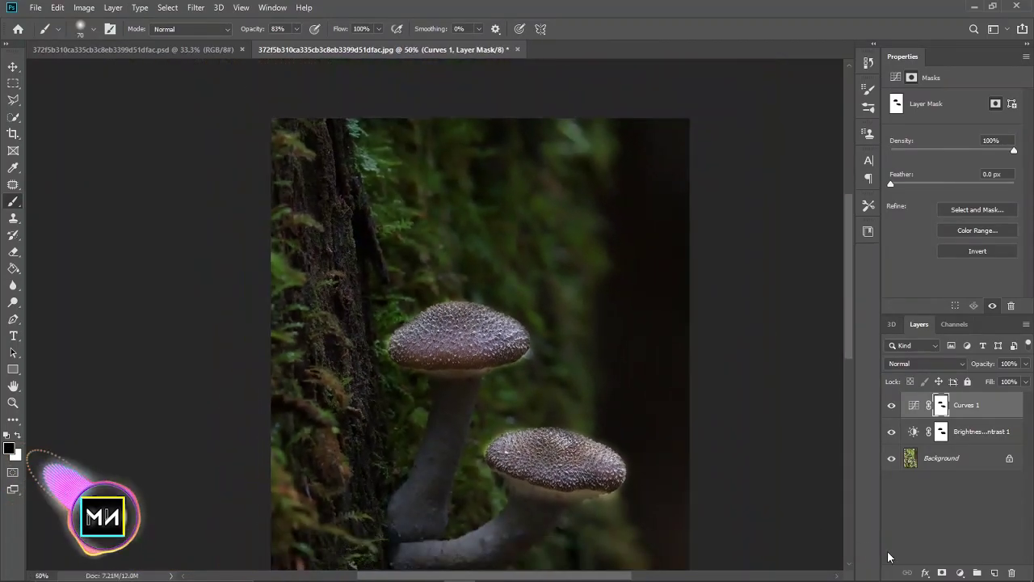
pyautogui.hotkey('ctrl', '-')
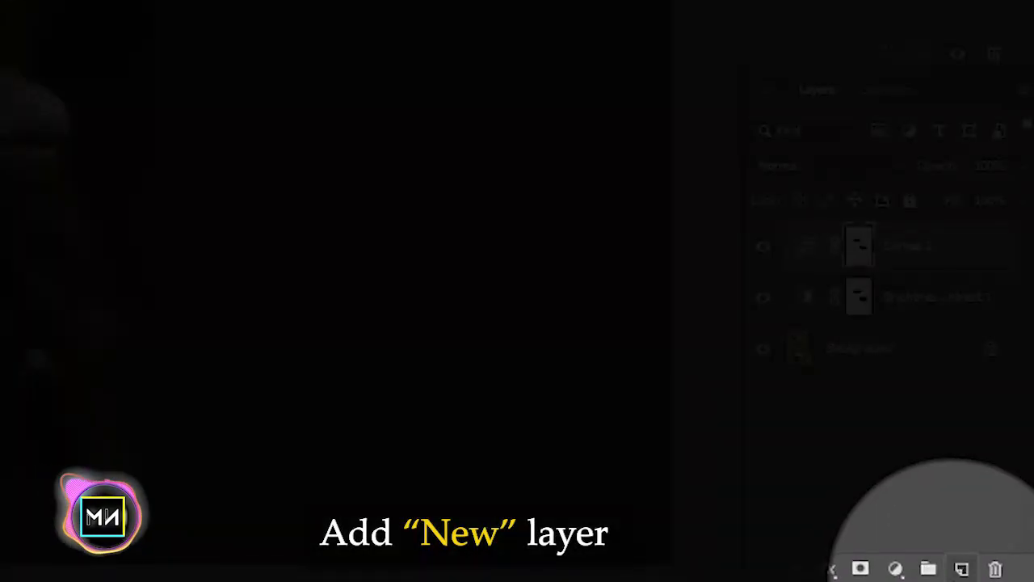
# - Add a new empty Layer 1 directly above the Background layer
pyautogui.click(961, 568)
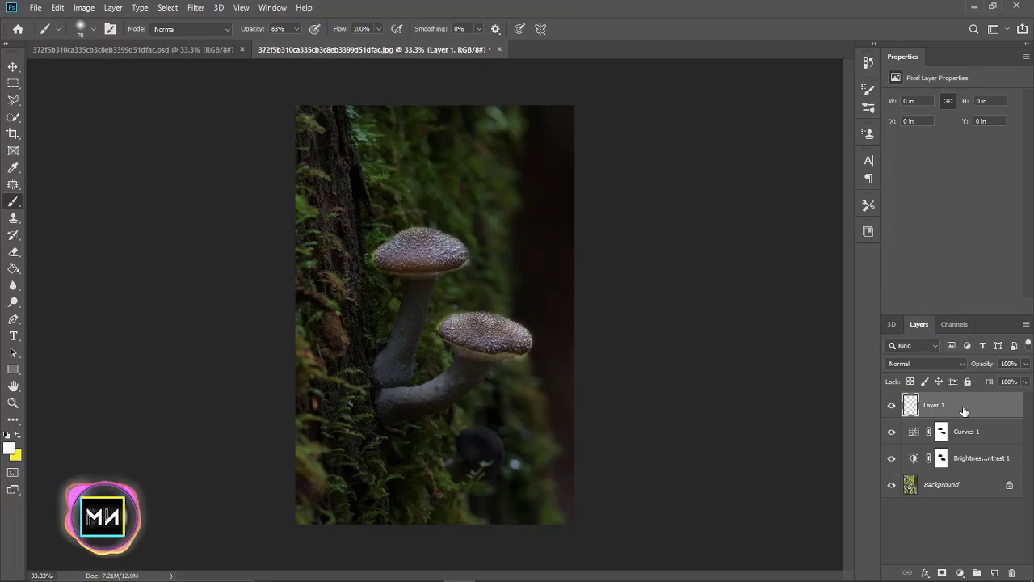
pyautogui.moveTo(963, 411); pyautogui.dragTo(959, 474)
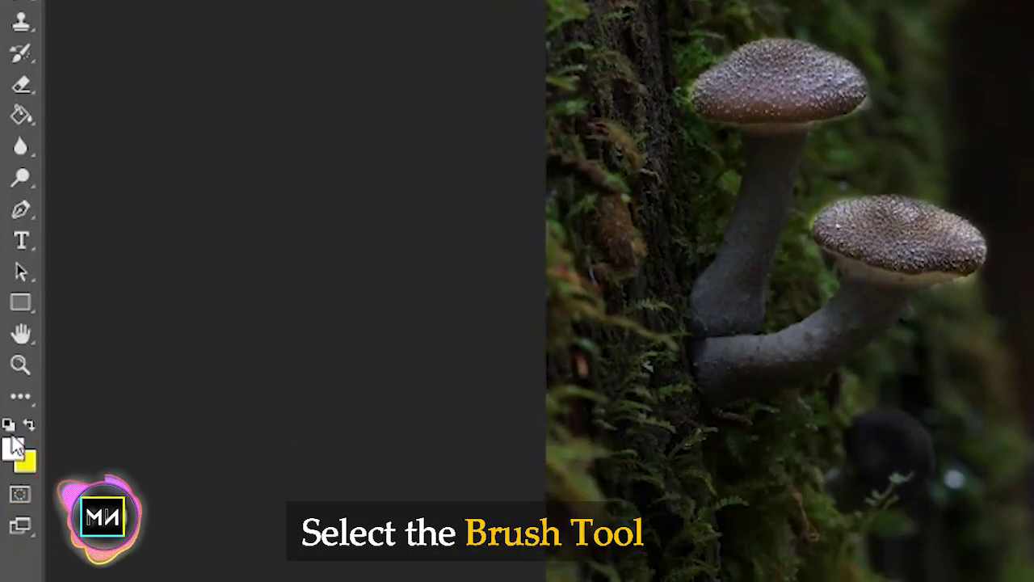
pyautogui.click(24, 461)
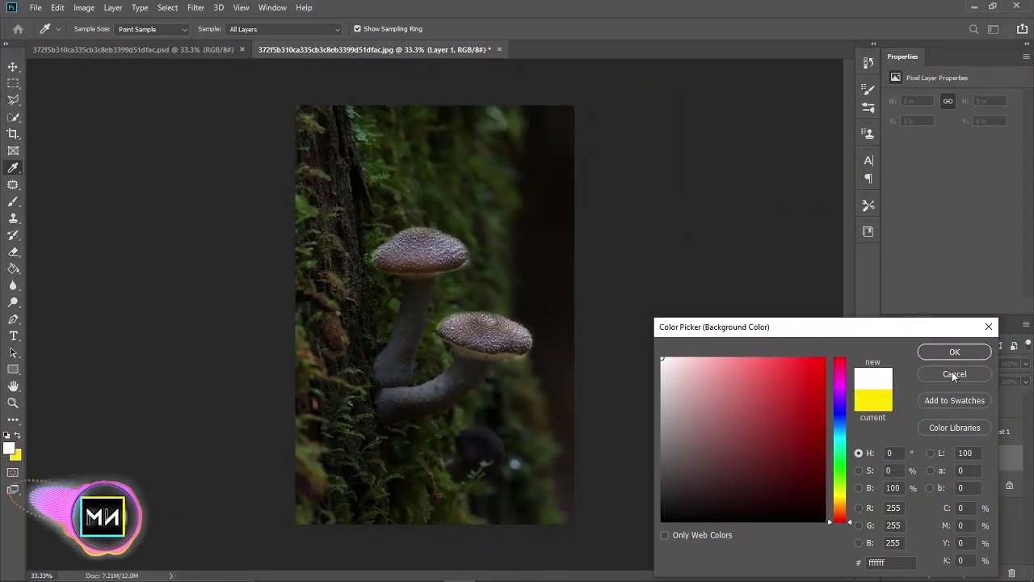
pyautogui.click(954, 374)
# - Set the foreground colour to yellow #ffe221 and bring up Layer 1's blend-mode list
pyautogui.click(10, 448)
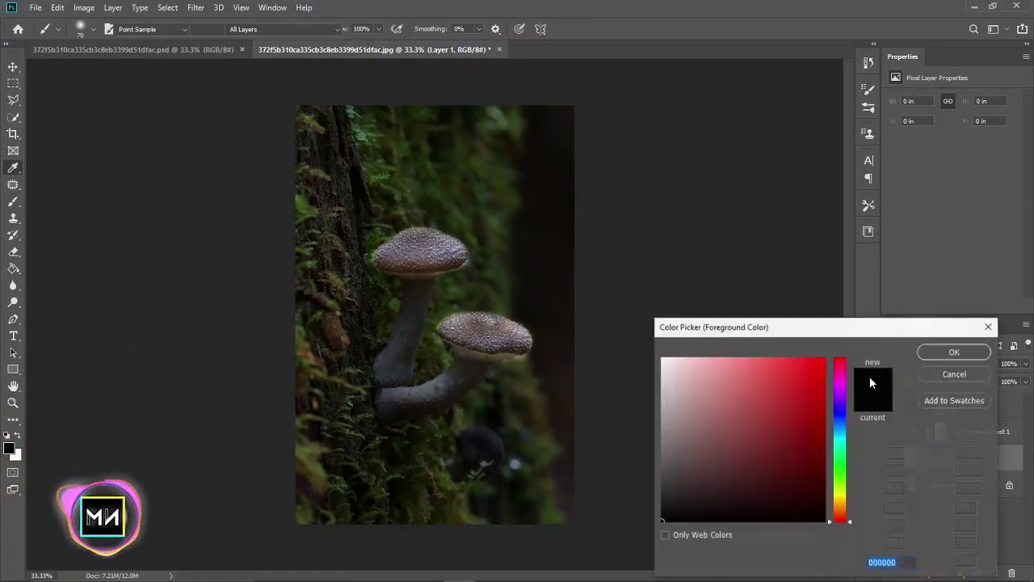
pyautogui.click(741, 358)
pyautogui.click(840, 484)
pyautogui.click(843, 502)
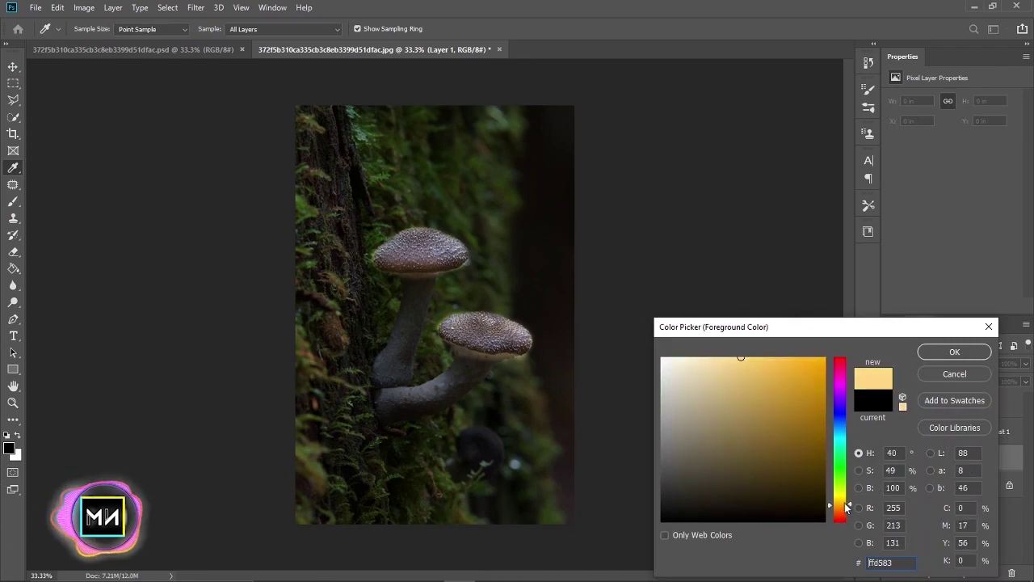
pyautogui.click(804, 358)
pyautogui.moveTo(840, 496); pyautogui.dragTo(839, 498)
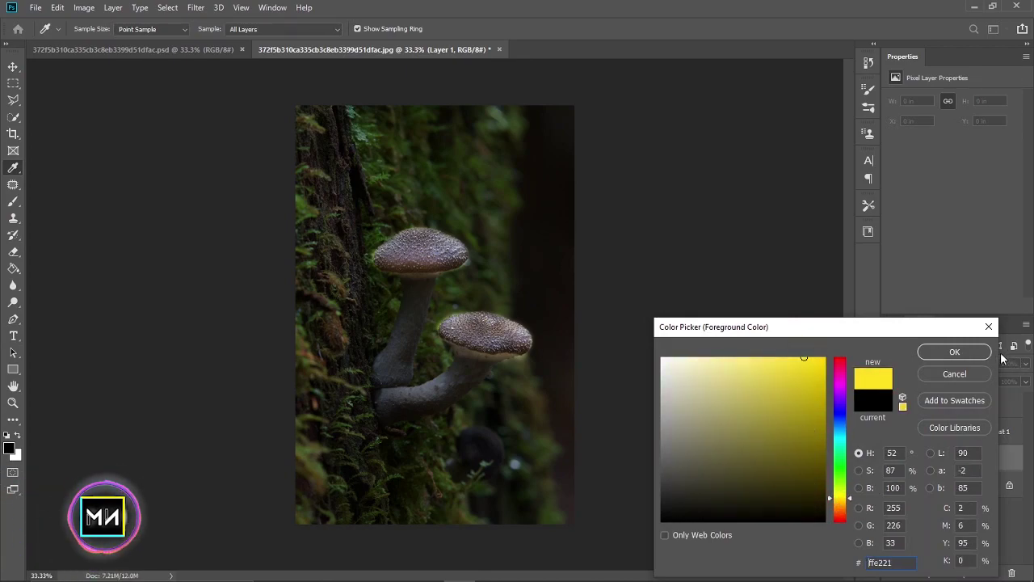
pyautogui.click(965, 351)
pyautogui.press('b')
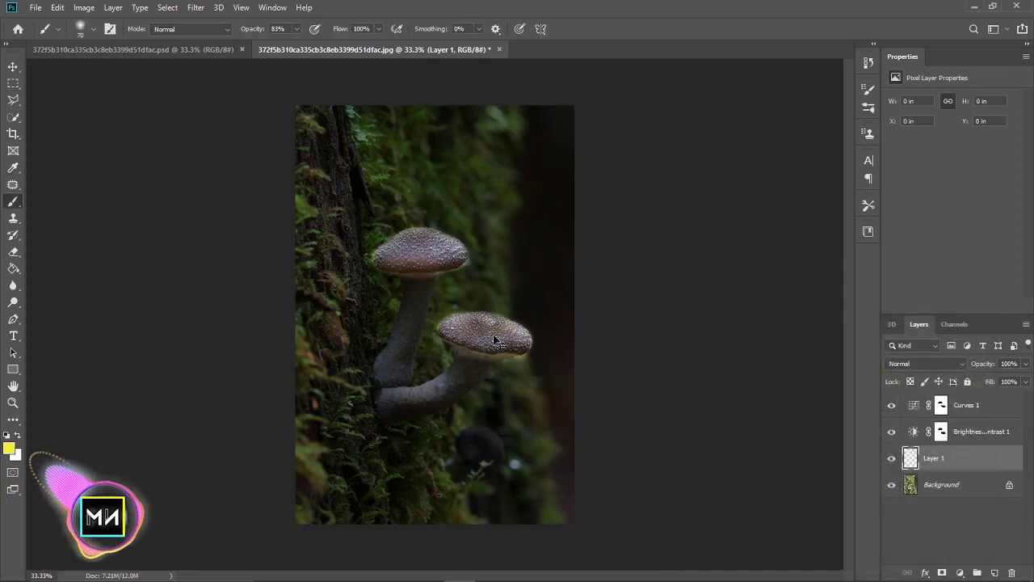
pyautogui.scroll(2, 495, 340)
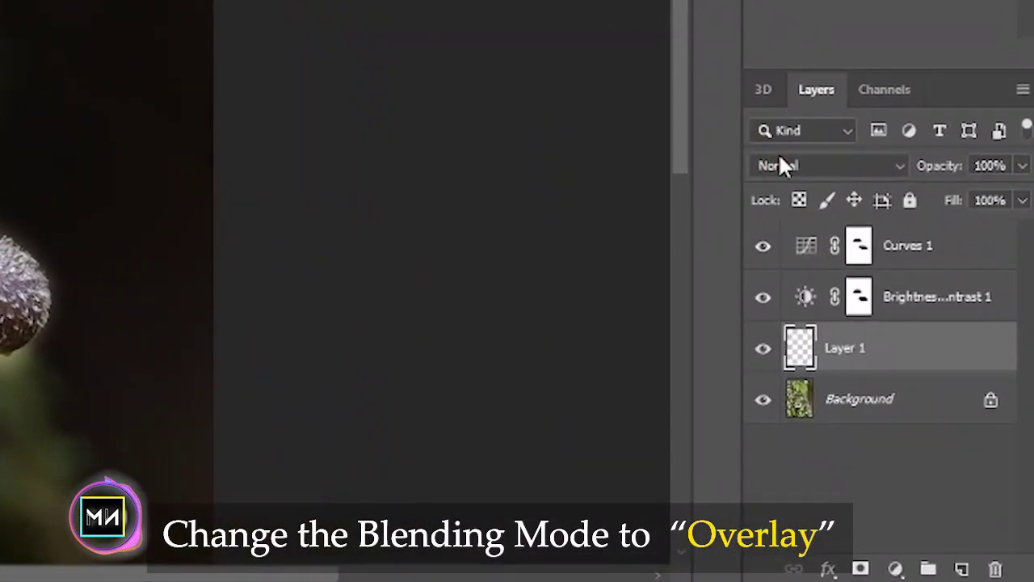
pyautogui.click(909, 364)
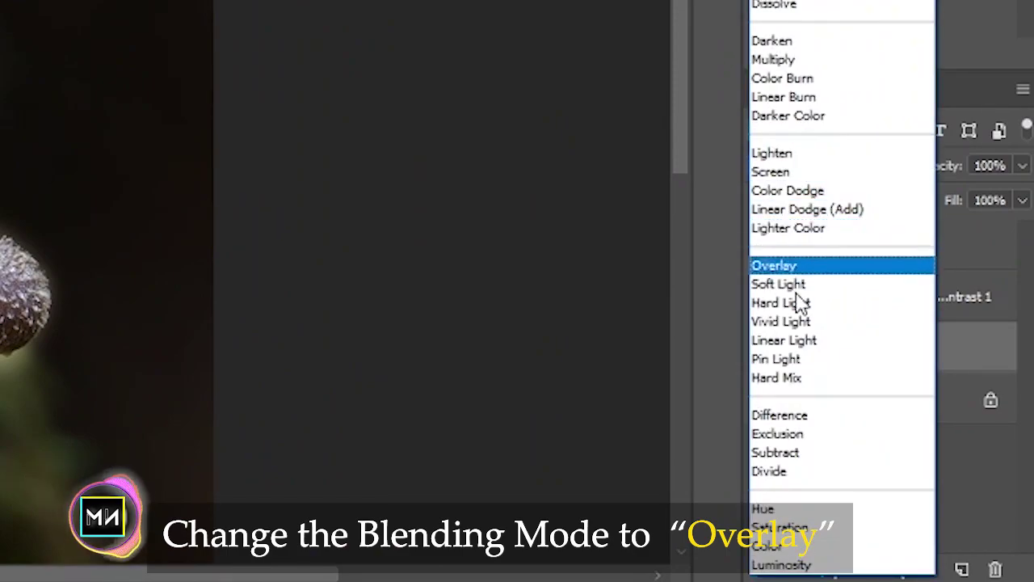
# - Set Layer 1 to Overlay and paint yellow across the lower mushroom cap
pyautogui.click(790, 266)
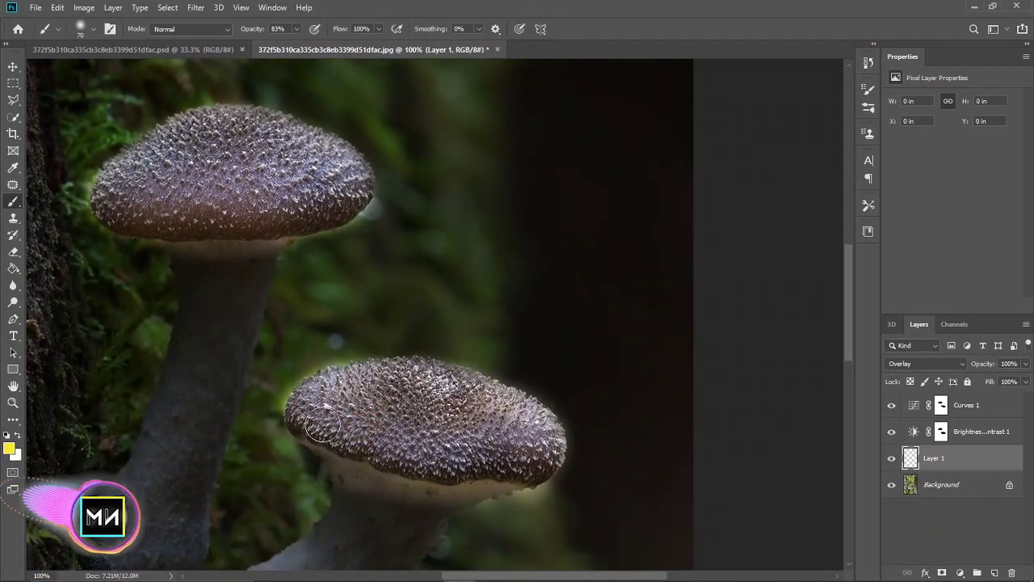
pyautogui.moveTo(314, 392); pyautogui.dragTo(449, 418)
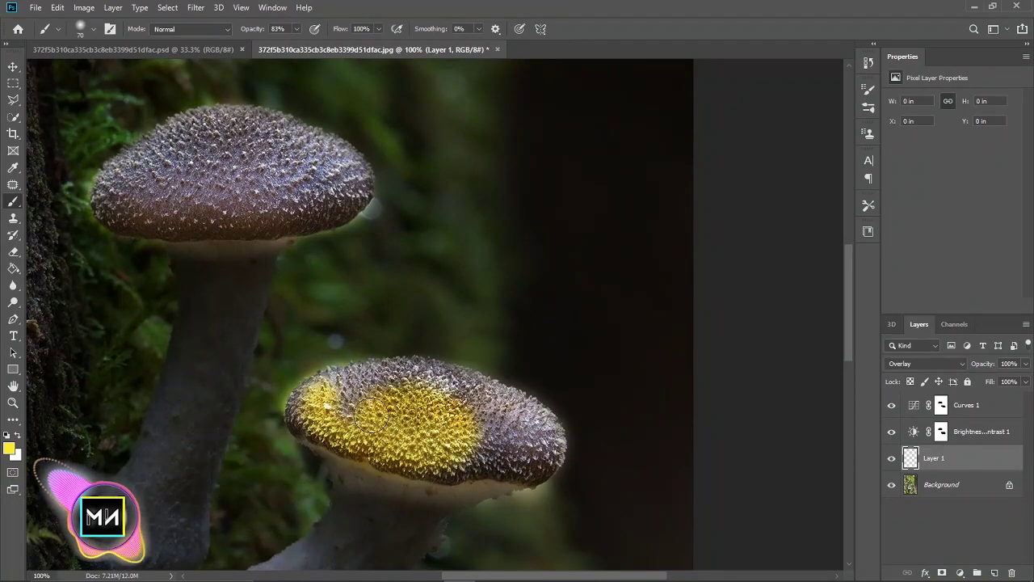
pyautogui.hotkey('ctrl', 'z')
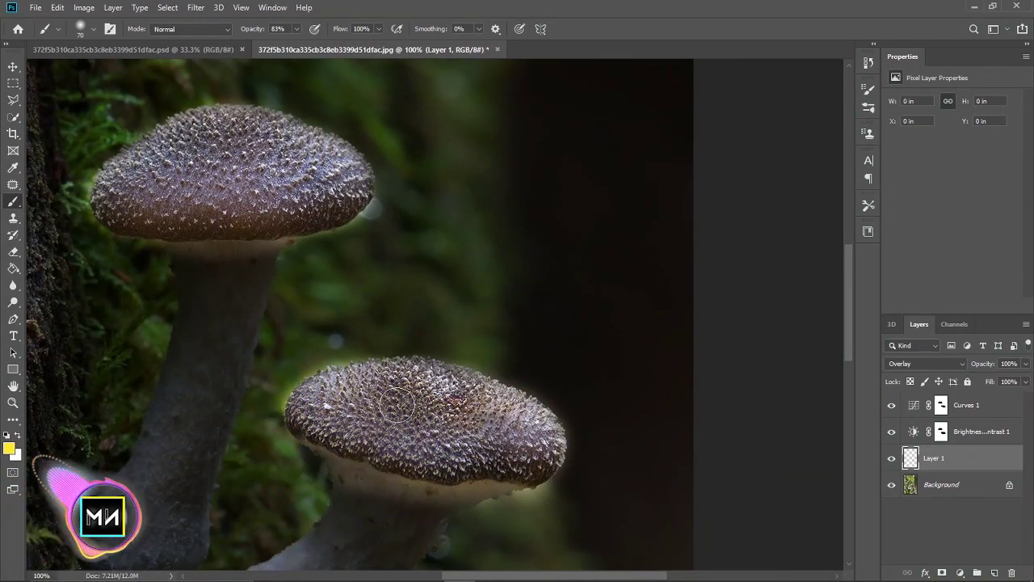
pyautogui.moveTo(388, 404); pyautogui.dragTo(457, 450)
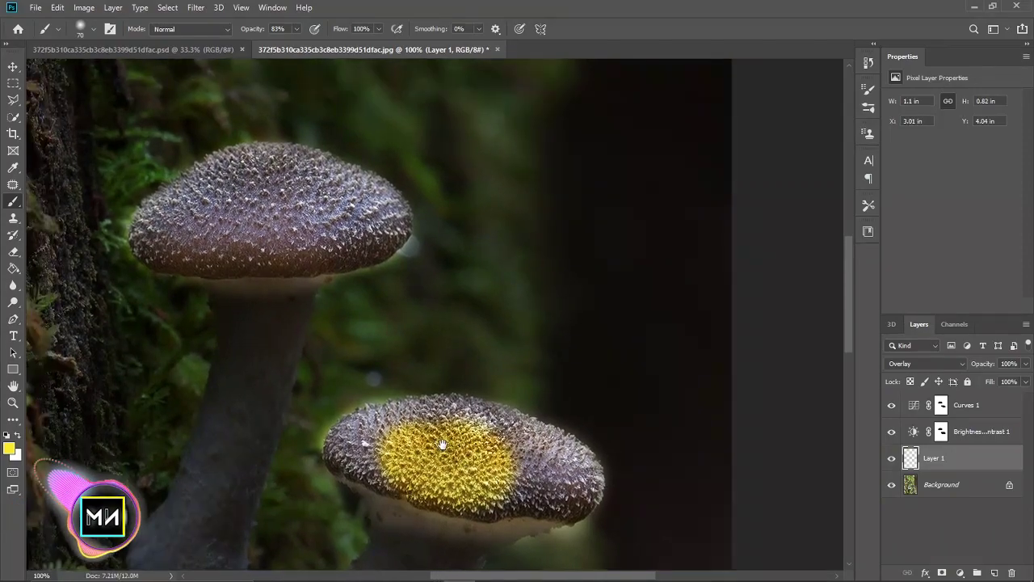
pyautogui.moveTo(347, 408)
pyautogui.mouseDown()
pyautogui.moveTo(388, 448)
pyautogui.moveTo(355, 450)
pyautogui.moveTo(493, 501)
pyautogui.moveTo(493, 485)
pyautogui.moveTo(558, 477)
pyautogui.moveTo(517, 428)
pyautogui.moveTo(485, 416)
pyautogui.moveTo(428, 409)
pyautogui.moveTo(382, 420)
pyautogui.mouseUp()
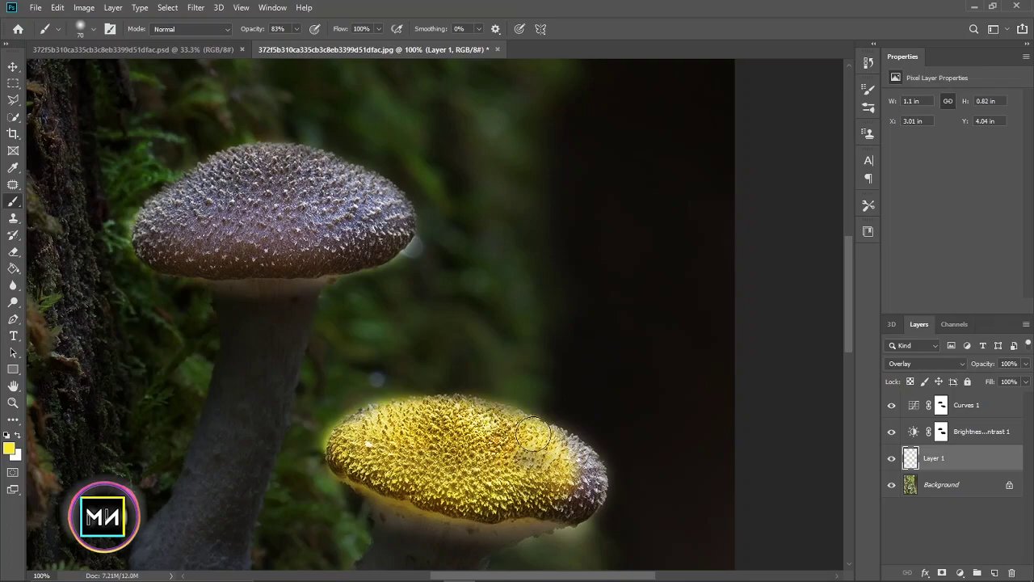
pyautogui.moveTo(533, 434)
pyautogui.mouseDown()
pyautogui.moveTo(584, 460)
pyautogui.moveTo(574, 509)
pyautogui.moveTo(546, 455)
pyautogui.mouseUp()
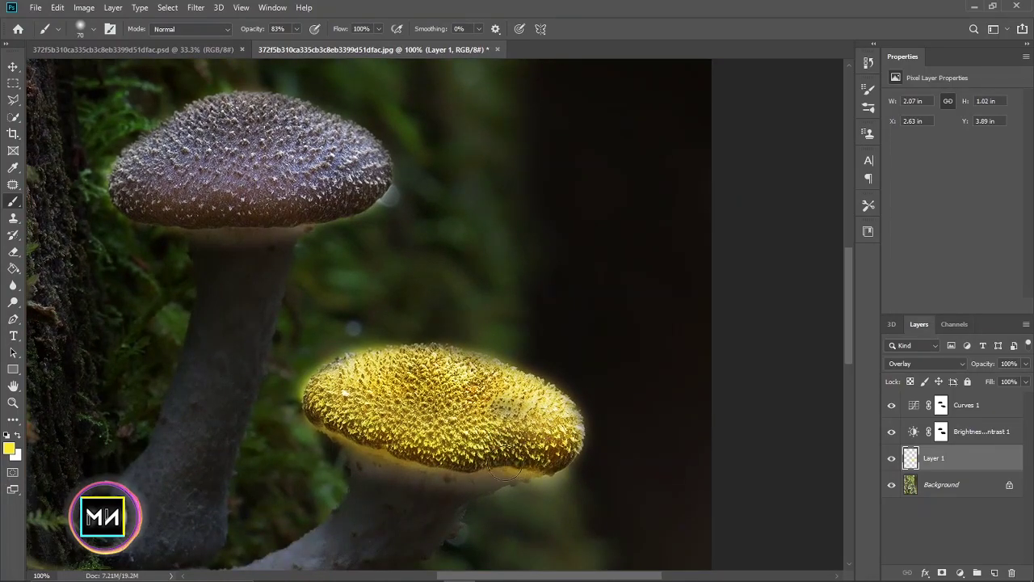
# - Paint yellow over the upper mushroom cap and touch up its left edge
pyautogui.moveTo(351, 358); pyautogui.dragTo(533, 394)
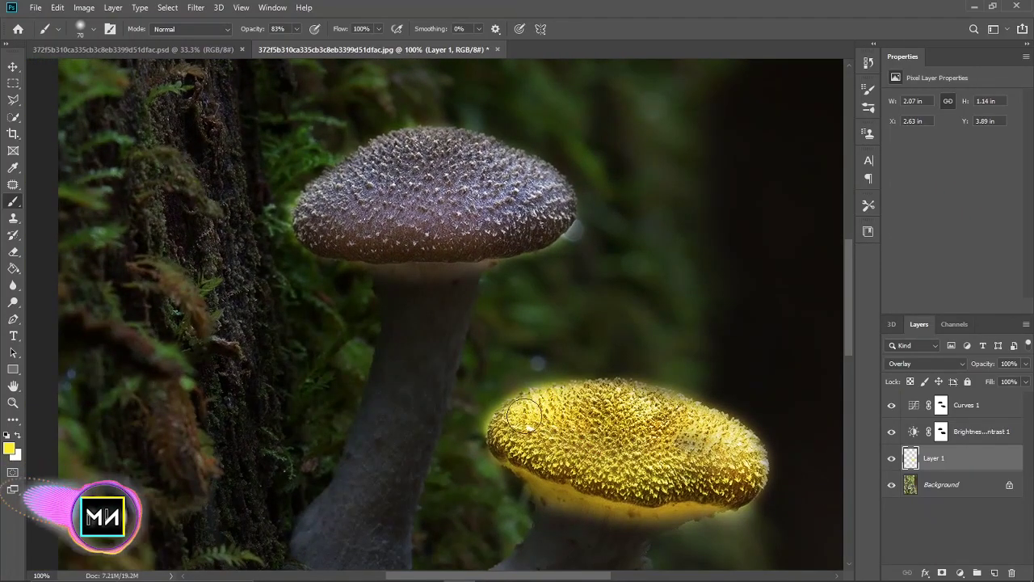
pyautogui.moveTo(430, 222)
pyautogui.mouseDown()
pyautogui.moveTo(501, 376)
pyautogui.moveTo(511, 434)
pyautogui.mouseUp()
pyautogui.moveTo(504, 379)
pyautogui.mouseDown()
pyautogui.moveTo(493, 396)
pyautogui.moveTo(420, 396)
pyautogui.moveTo(523, 368)
pyautogui.moveTo(640, 434)
pyautogui.moveTo(606, 414)
pyautogui.moveTo(473, 443)
pyautogui.mouseUp()
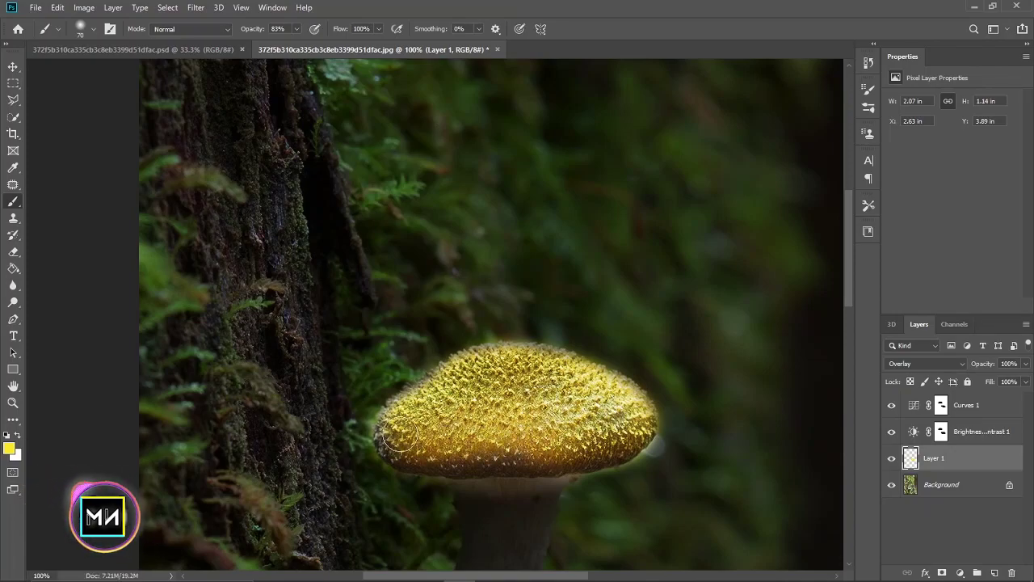
pyautogui.moveTo(396, 437)
pyautogui.mouseDown()
pyautogui.moveTo(416, 392)
pyautogui.moveTo(393, 447)
pyautogui.moveTo(534, 458)
pyautogui.moveTo(638, 442)
pyautogui.moveTo(469, 440)
pyautogui.mouseUp()
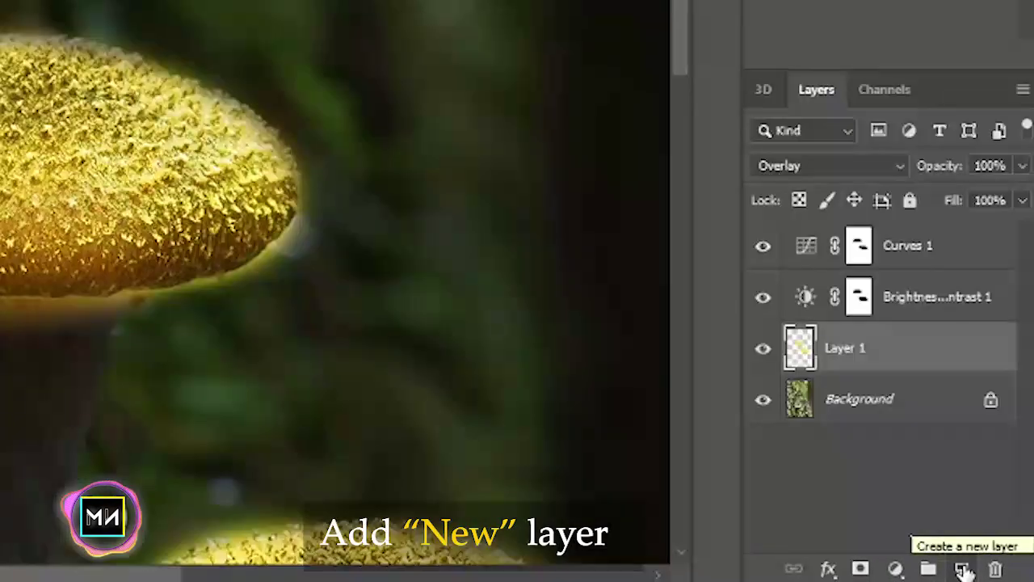
# - Add Layer 2 in Overlay mode with white as the foreground colour
pyautogui.click(964, 570)
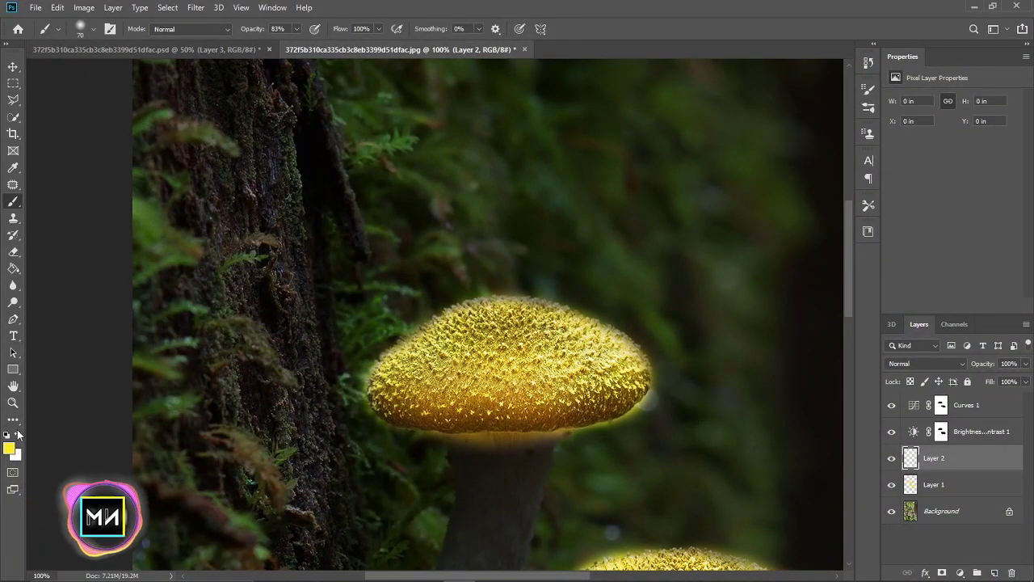
pyautogui.click(9, 447)
pyautogui.moveTo(687, 370); pyautogui.dragTo(658, 356)
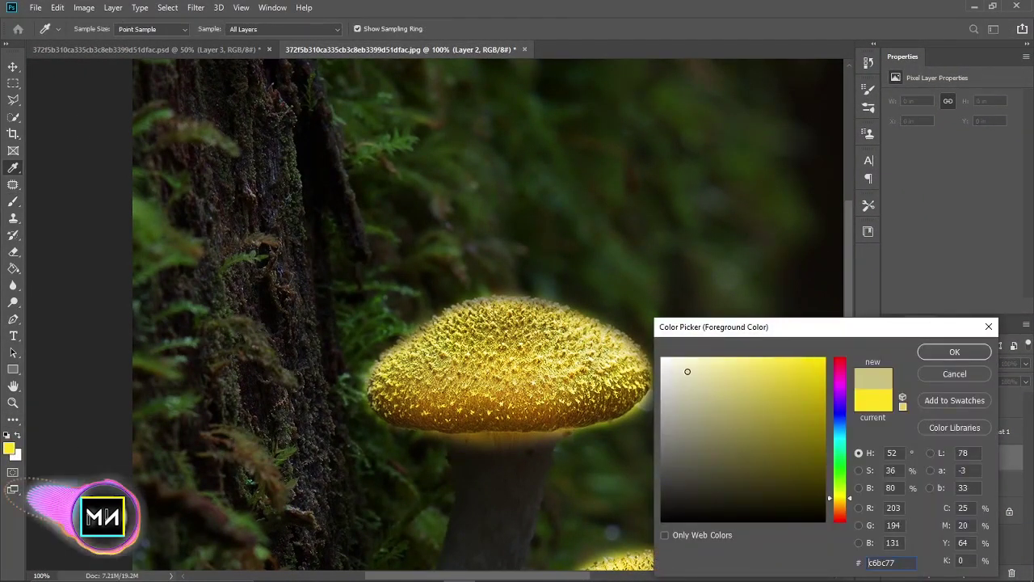
pyautogui.click(933, 355)
pyautogui.press('b')
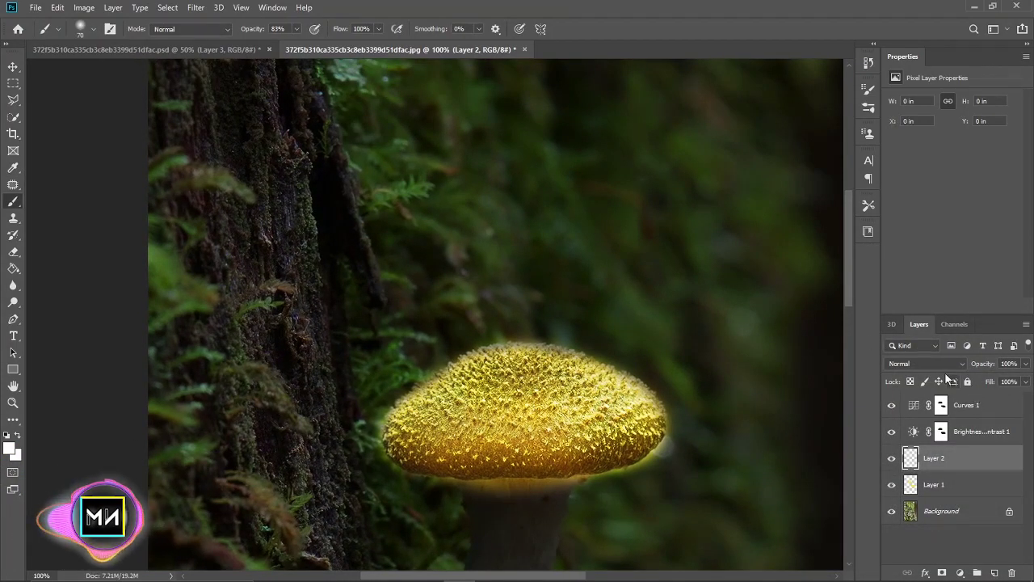
pyautogui.click(916, 363)
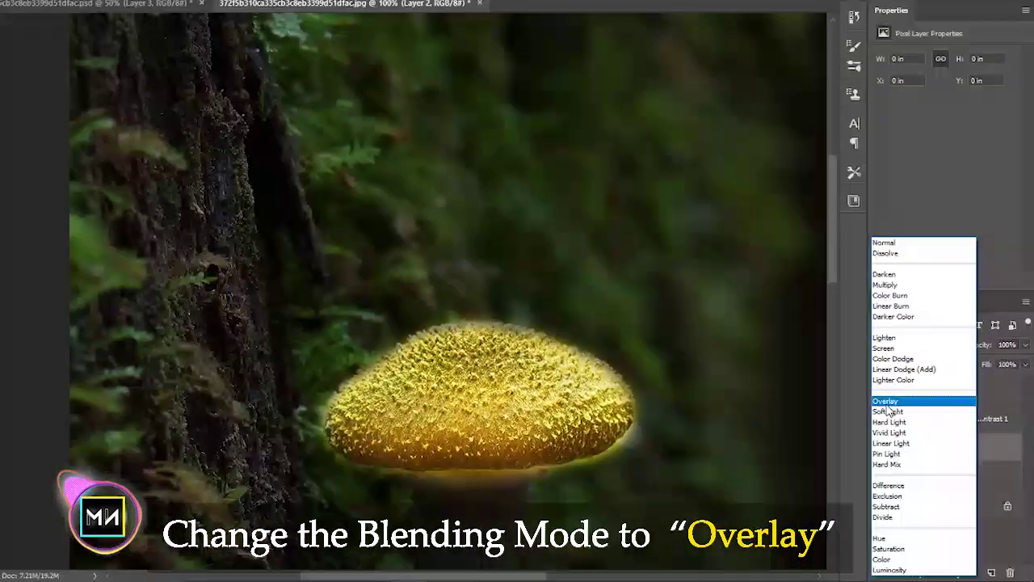
pyautogui.click(775, 270)
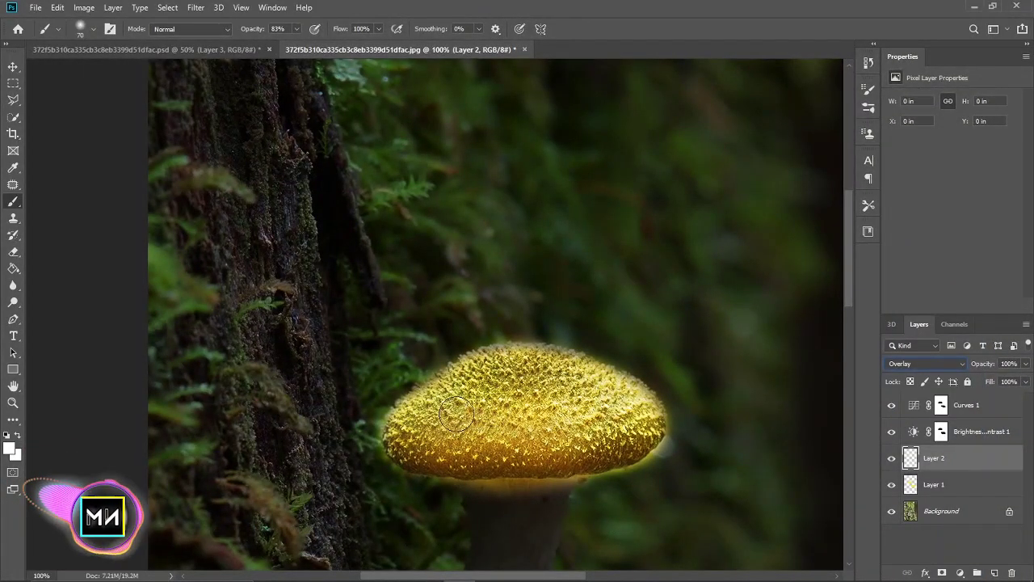
# - Paint white highlights over the top and centre of the upper cap
pyautogui.moveTo(456, 415)
pyautogui.mouseDown()
pyautogui.moveTo(485, 380)
pyautogui.moveTo(420, 404)
pyautogui.moveTo(586, 416)
pyautogui.moveTo(557, 408)
pyautogui.moveTo(560, 383)
pyautogui.moveTo(501, 364)
pyautogui.moveTo(504, 434)
pyautogui.moveTo(486, 440)
pyautogui.mouseUp()
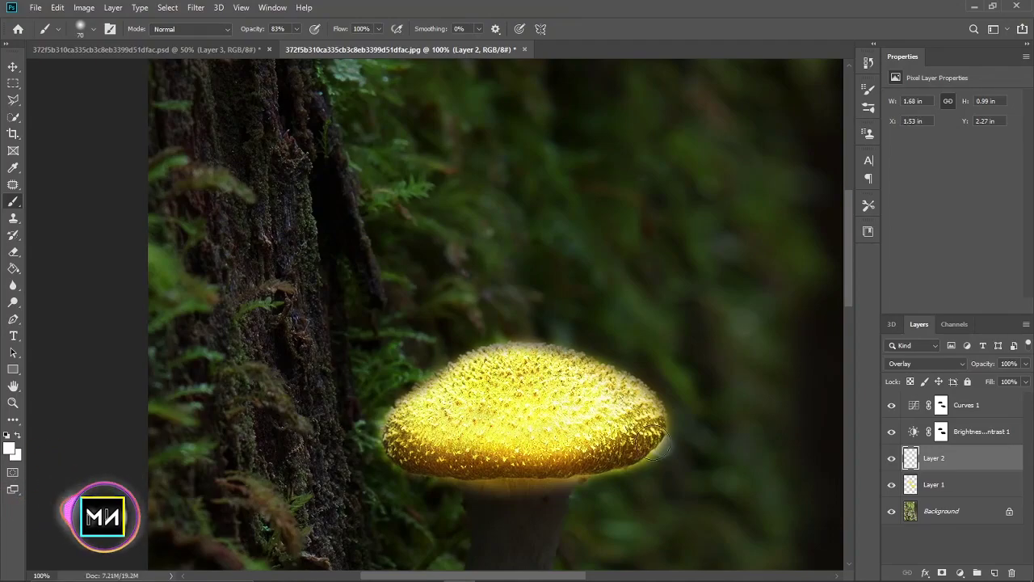
pyautogui.press('Delete')
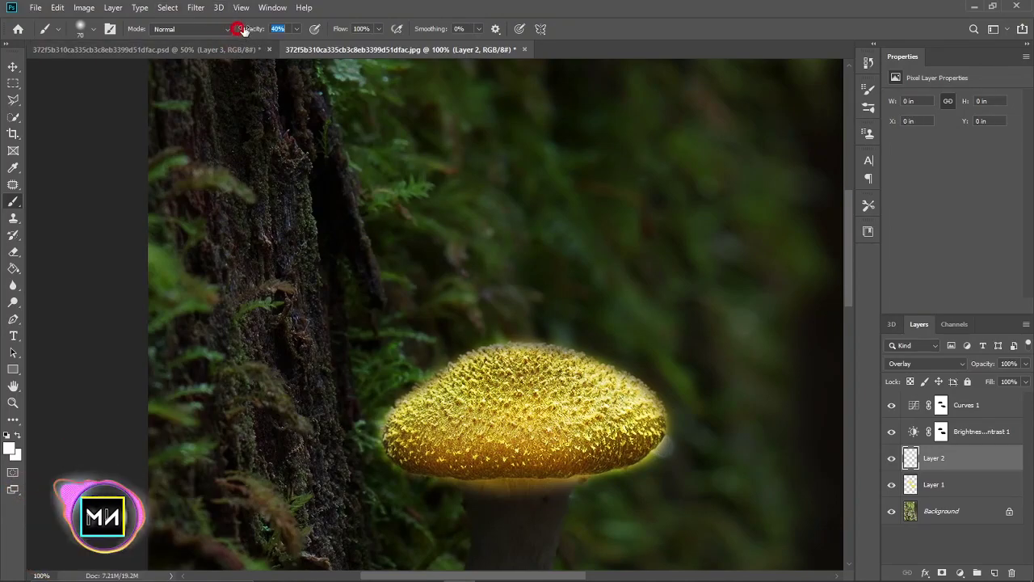
pyautogui.moveTo(453, 337)
pyautogui.mouseDown()
pyautogui.moveTo(444, 347)
pyautogui.moveTo(534, 408)
pyautogui.mouseUp()
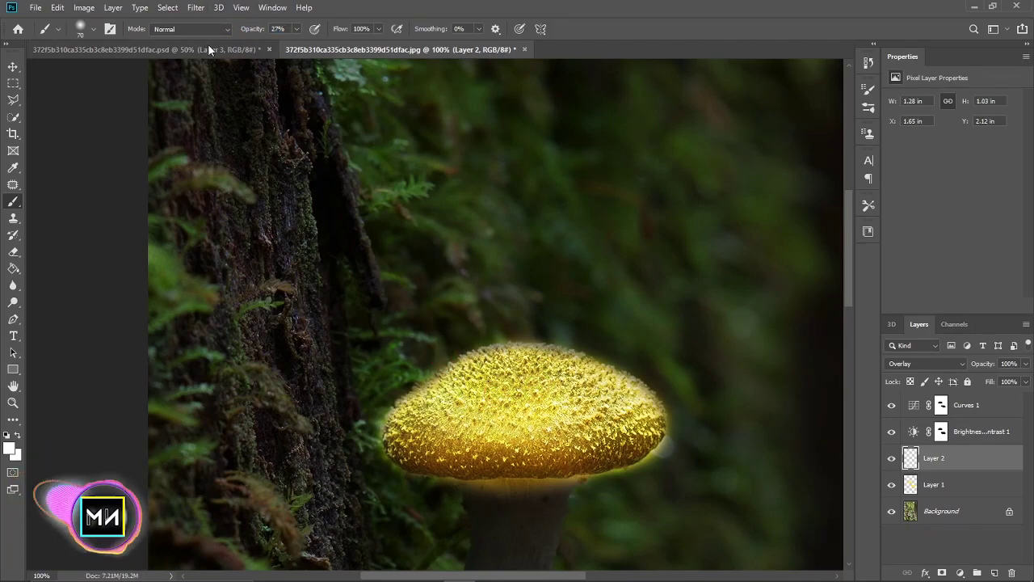
pyautogui.moveTo(473, 379)
pyautogui.mouseDown()
pyautogui.moveTo(441, 434)
pyautogui.moveTo(482, 441)
pyautogui.mouseUp()
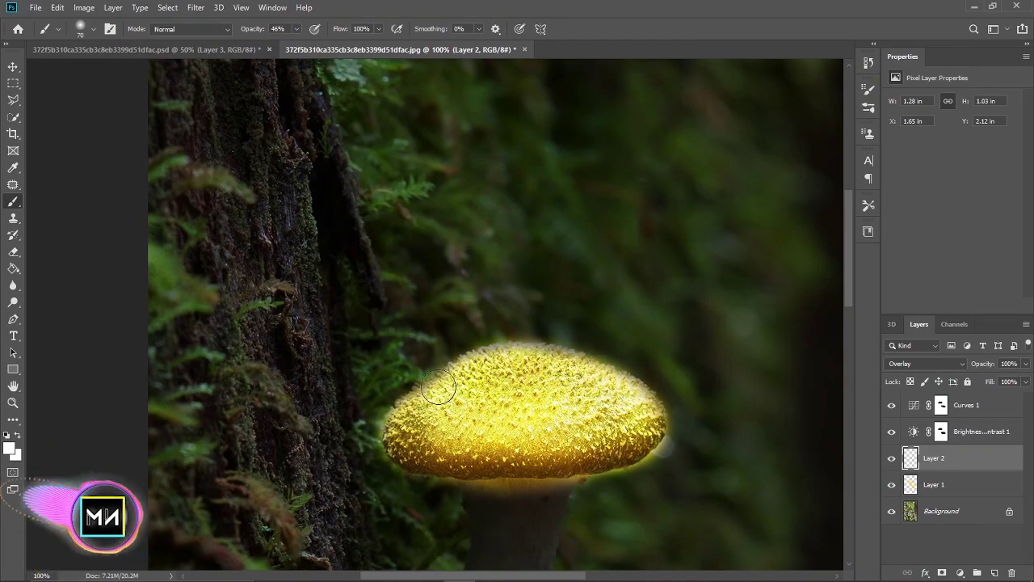
# - Brighten the lower cap with white at 100% brush opacity, plus the upper cap's top
pyautogui.moveTo(623, 462); pyautogui.dragTo(528, 341)
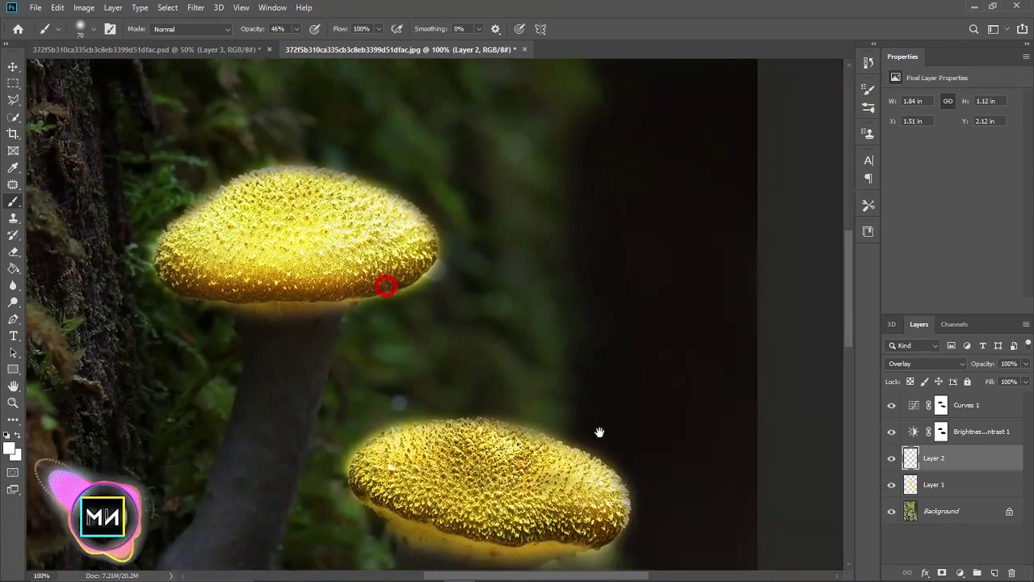
pyautogui.moveTo(363, 387)
pyautogui.mouseDown()
pyautogui.moveTo(508, 433)
pyautogui.moveTo(496, 393)
pyautogui.mouseUp()
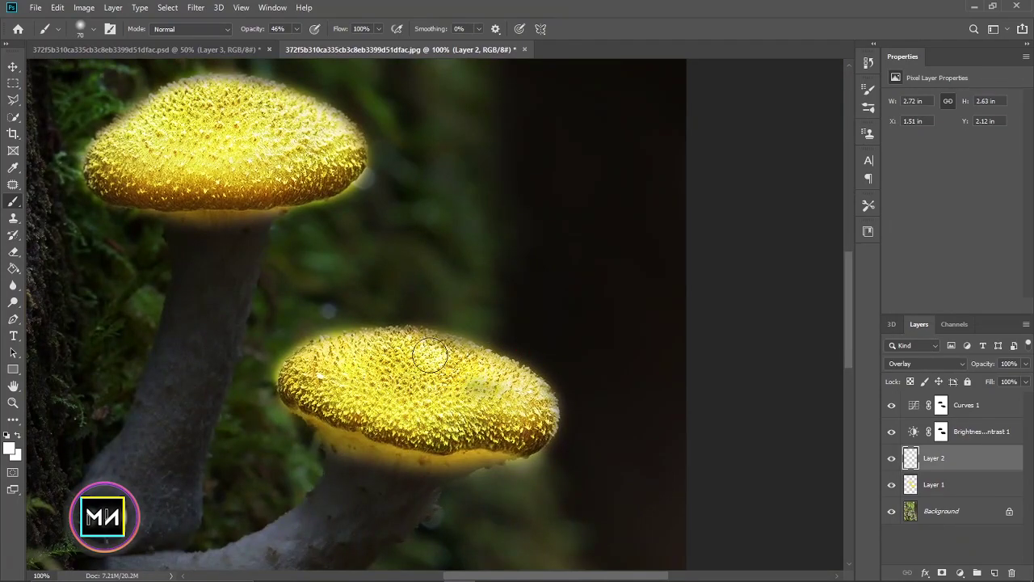
pyautogui.moveTo(430, 354); pyautogui.dragTo(502, 427)
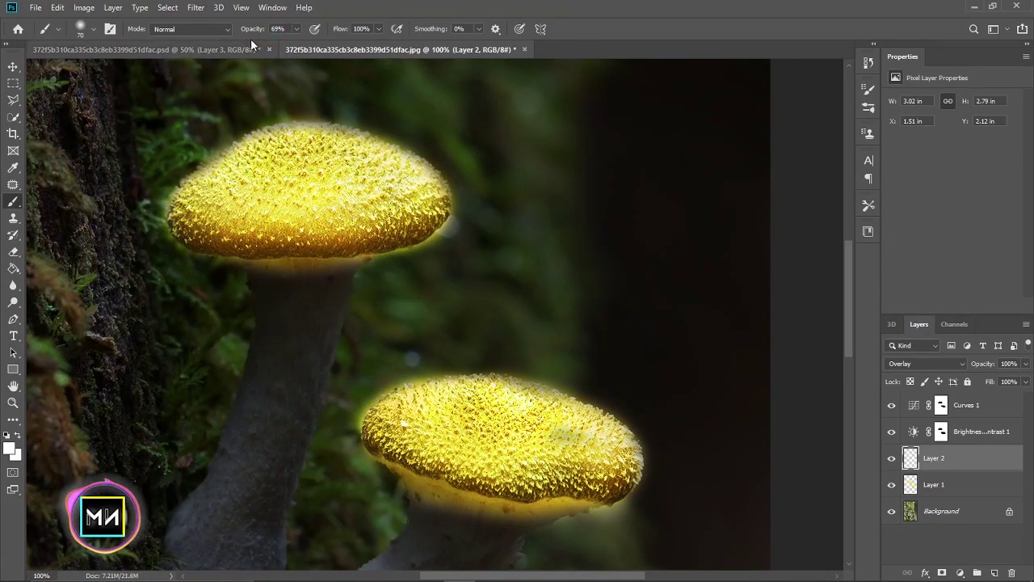
pyautogui.moveTo(252, 28); pyautogui.dragTo(371, 81)
pyautogui.moveTo(494, 398); pyautogui.dragTo(518, 433)
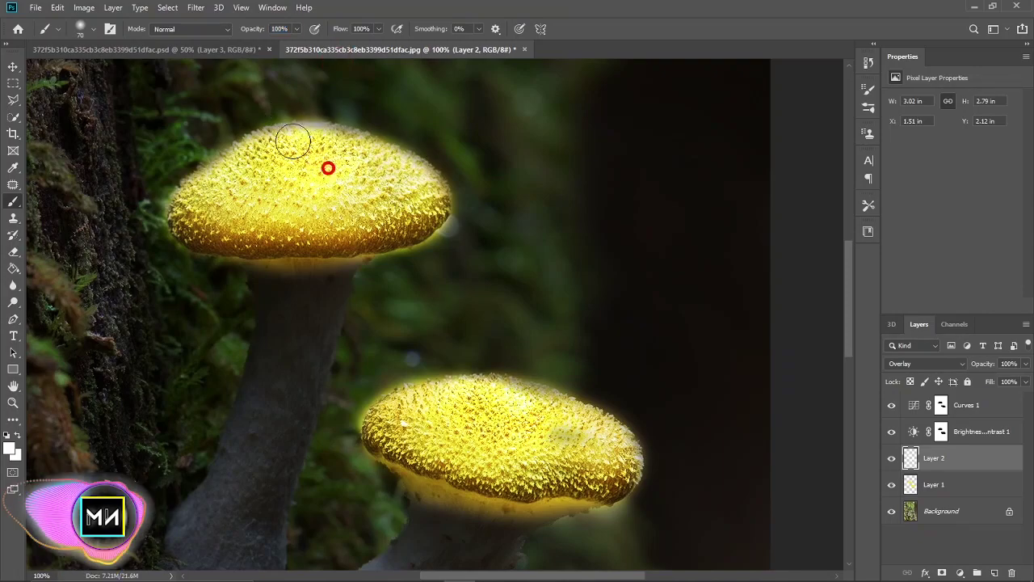
pyautogui.moveTo(307, 134); pyautogui.dragTo(326, 143)
pyautogui.hotkey('ctrl', '-')
pyautogui.hotkey('ctrl', '-')
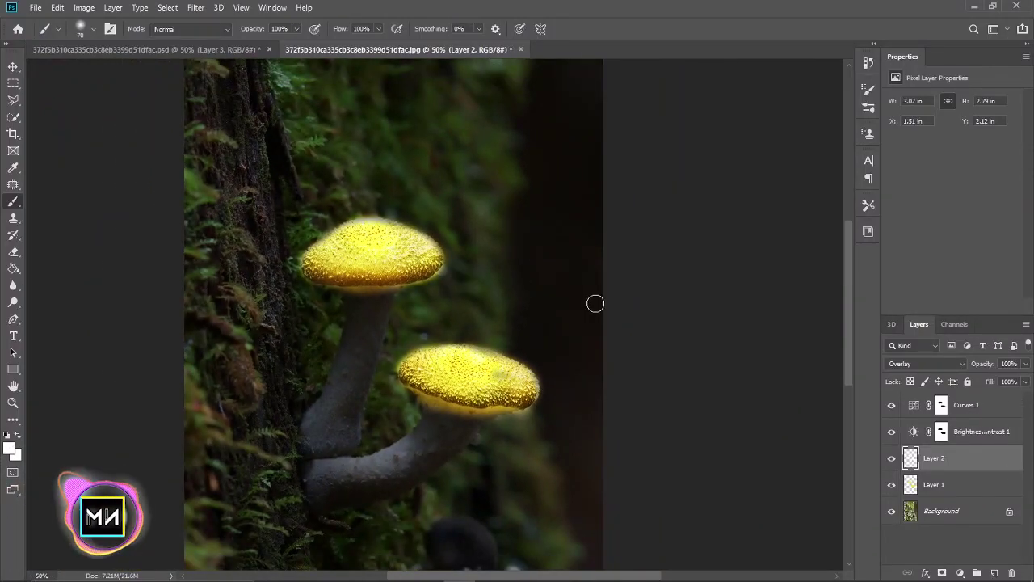
pyautogui.hotkey('ctrl', '+')
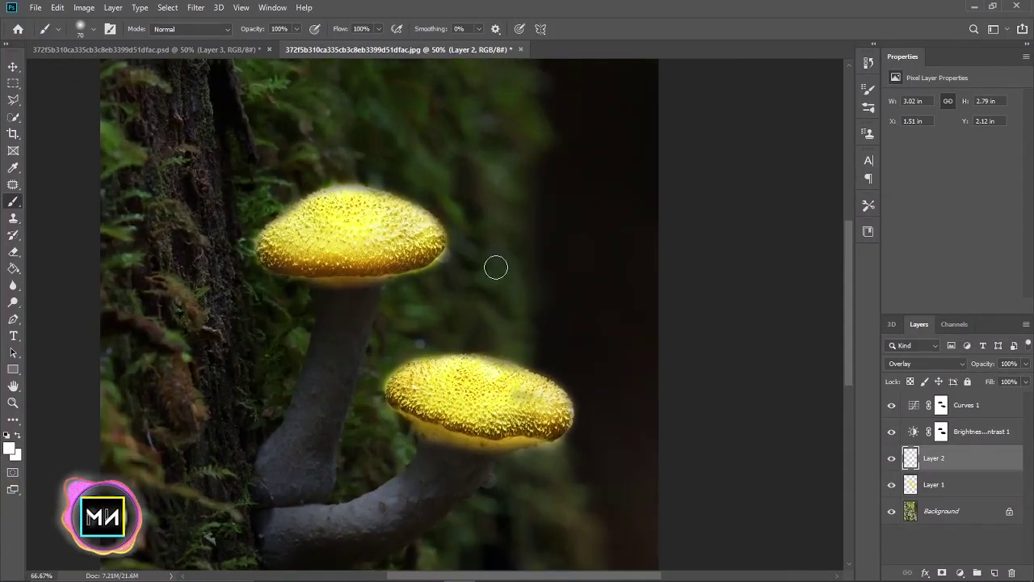
# - Select Layer 1 and set the foreground colour to orange #ffc453
pyautogui.click(955, 488)
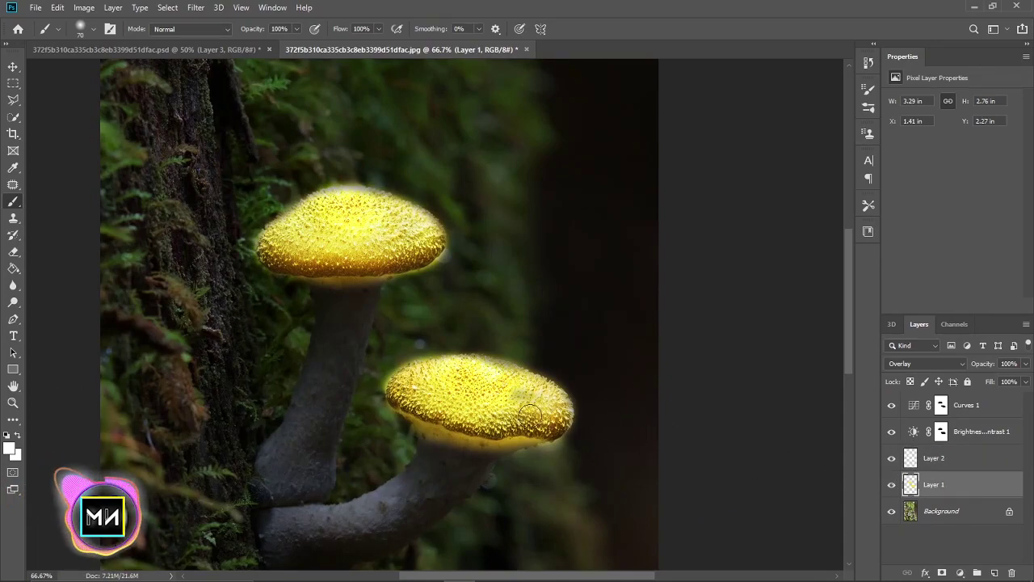
pyautogui.click(7, 455)
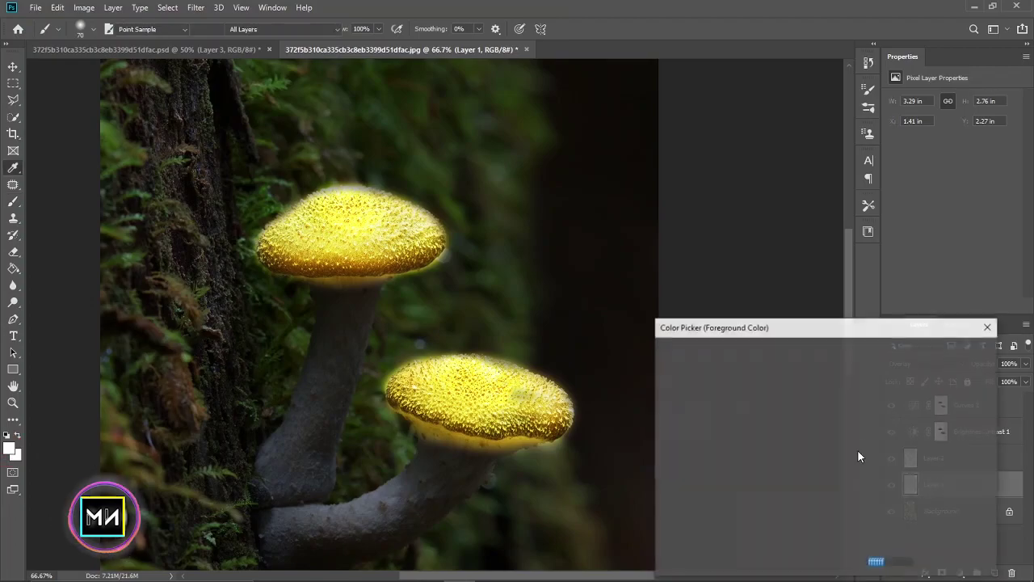
pyautogui.moveTo(762, 369); pyautogui.dragTo(772, 357)
pyautogui.moveTo(841, 497)
pyautogui.mouseDown()
pyautogui.moveTo(844, 479)
pyautogui.moveTo(845, 503)
pyautogui.mouseUp()
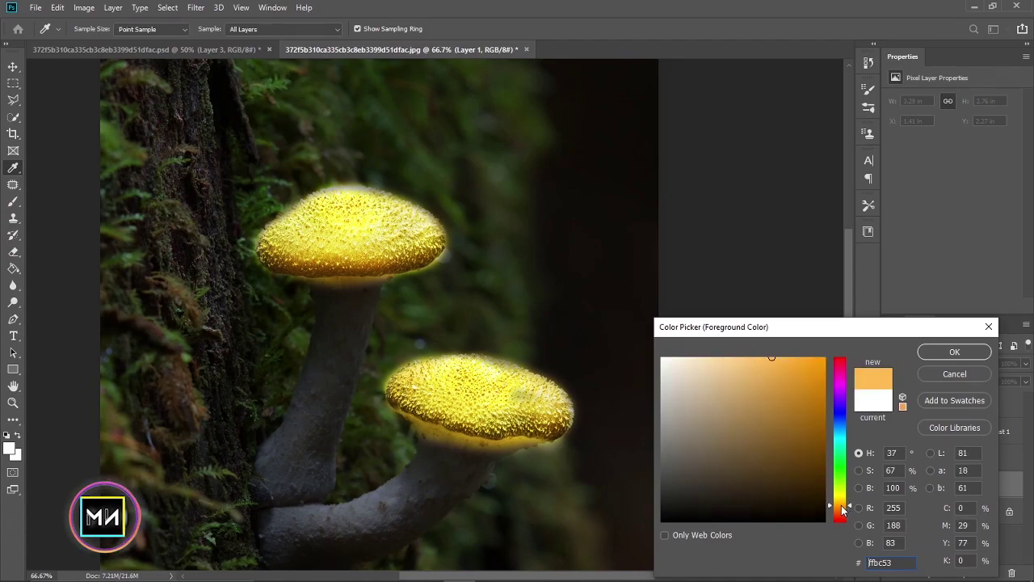
pyautogui.click(926, 357)
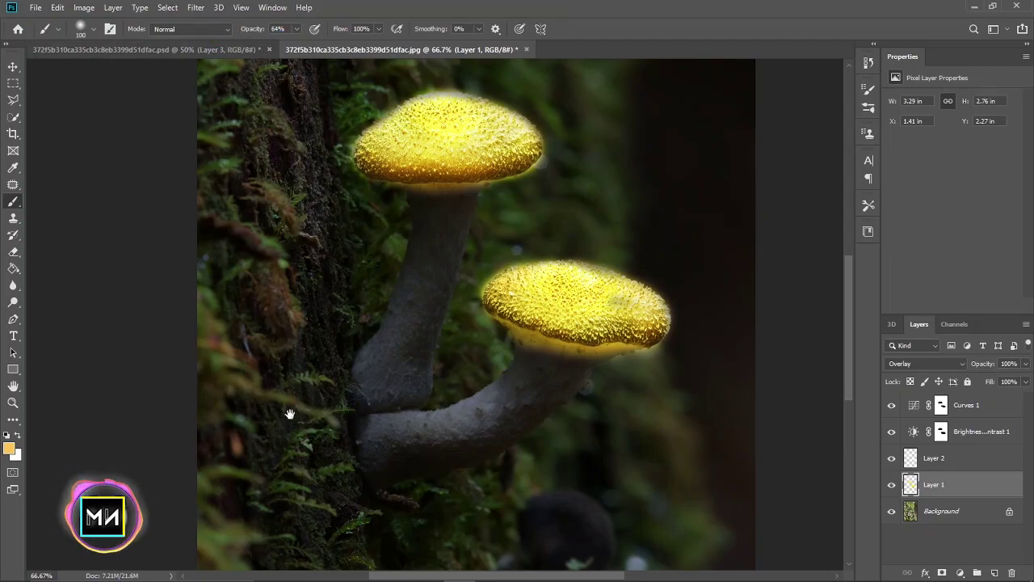
# - Paint an orange glow onto the trunk's moss left of the mushroom stems
pyautogui.moveTo(288, 412); pyautogui.dragTo(306, 369)
pyautogui.moveTo(296, 319)
pyautogui.mouseDown()
pyautogui.moveTo(334, 334)
pyautogui.moveTo(336, 403)
pyautogui.mouseUp()
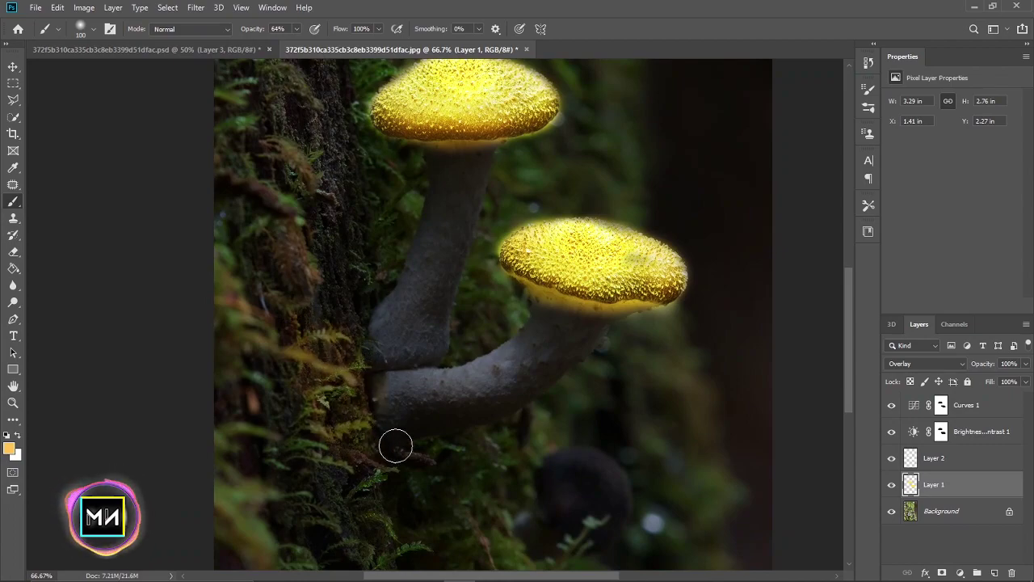
pyautogui.moveTo(323, 331)
pyautogui.mouseDown()
pyautogui.moveTo(332, 407)
pyautogui.moveTo(356, 377)
pyautogui.moveTo(328, 357)
pyautogui.mouseUp()
pyautogui.moveTo(342, 299)
pyautogui.mouseDown()
pyautogui.moveTo(341, 328)
pyautogui.moveTo(346, 253)
pyautogui.moveTo(347, 329)
pyautogui.moveTo(346, 214)
pyautogui.mouseUp()
pyautogui.moveTo(296, 256)
pyautogui.mouseDown()
pyautogui.moveTo(348, 303)
pyautogui.moveTo(282, 331)
pyautogui.mouseUp()
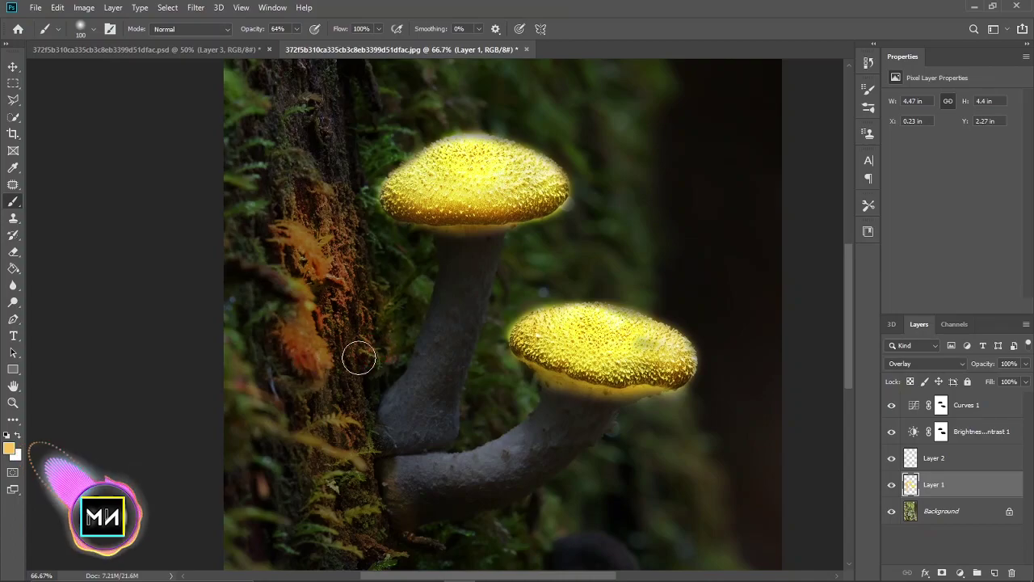
pyautogui.moveTo(306, 384)
pyautogui.mouseDown()
pyautogui.moveTo(307, 423)
pyautogui.moveTo(312, 284)
pyautogui.mouseUp()
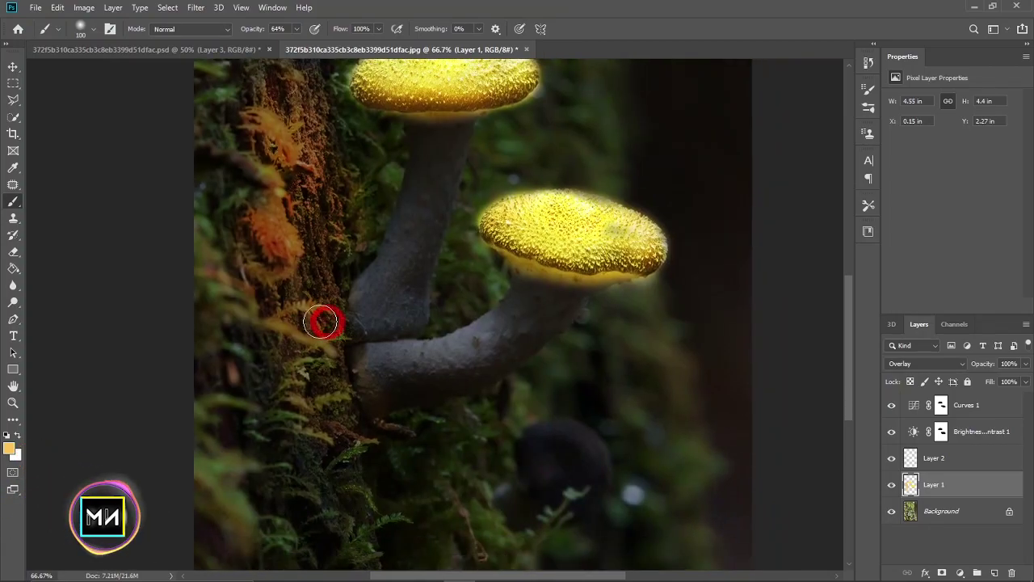
# - Change the foreground colour to yellow #ffe953
pyautogui.click(9, 448)
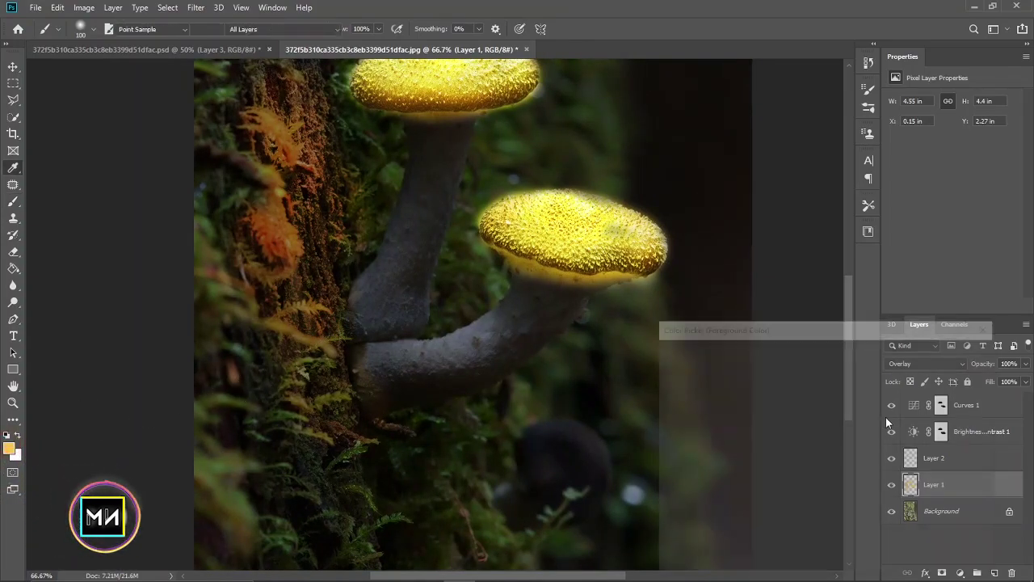
pyautogui.click(838, 497)
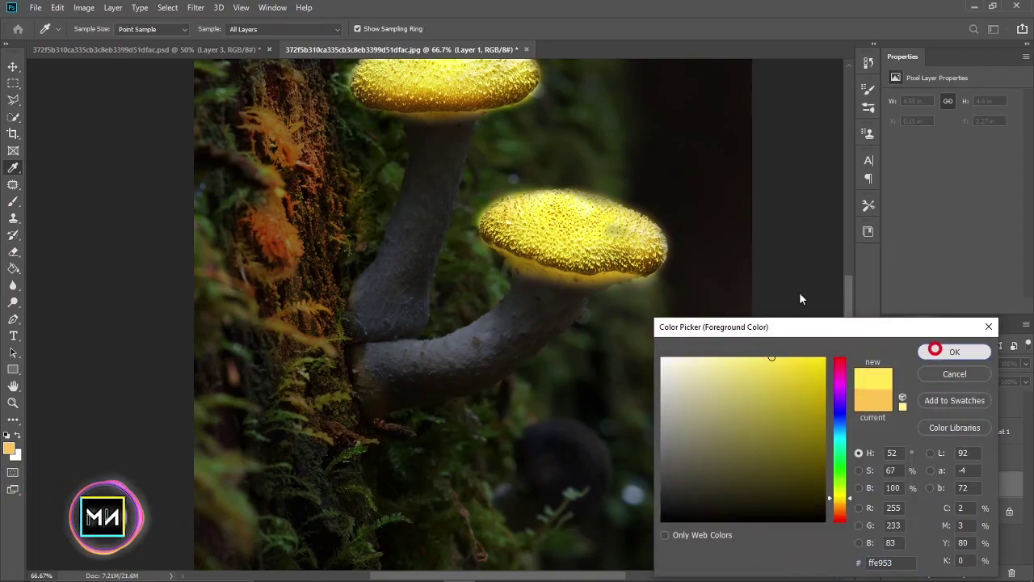
pyautogui.press('Return')
pyautogui.scroll(-1, 431, 397)
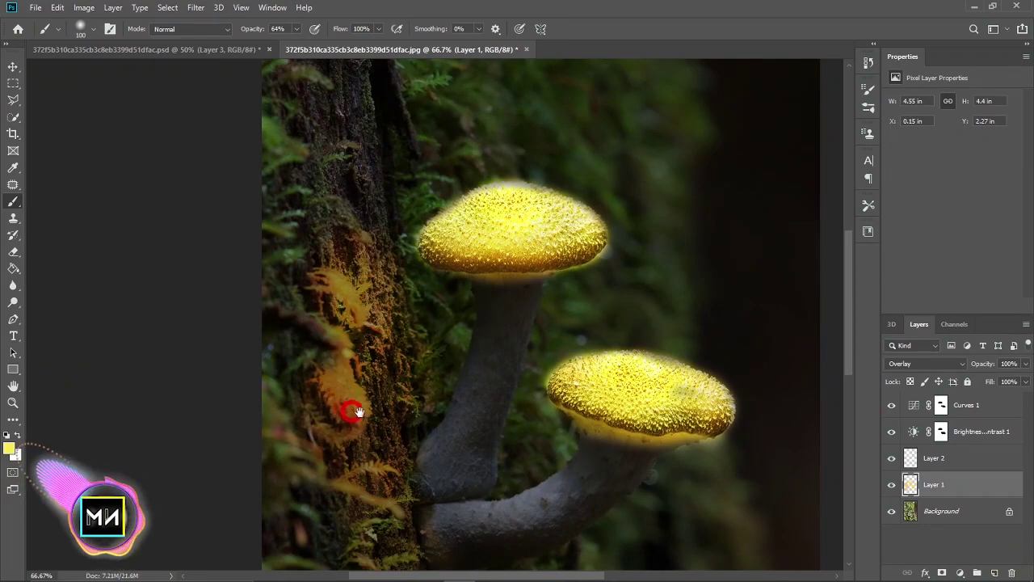
pyautogui.scroll(-2, 342, 410)
pyautogui.scroll(-3, 363, 410)
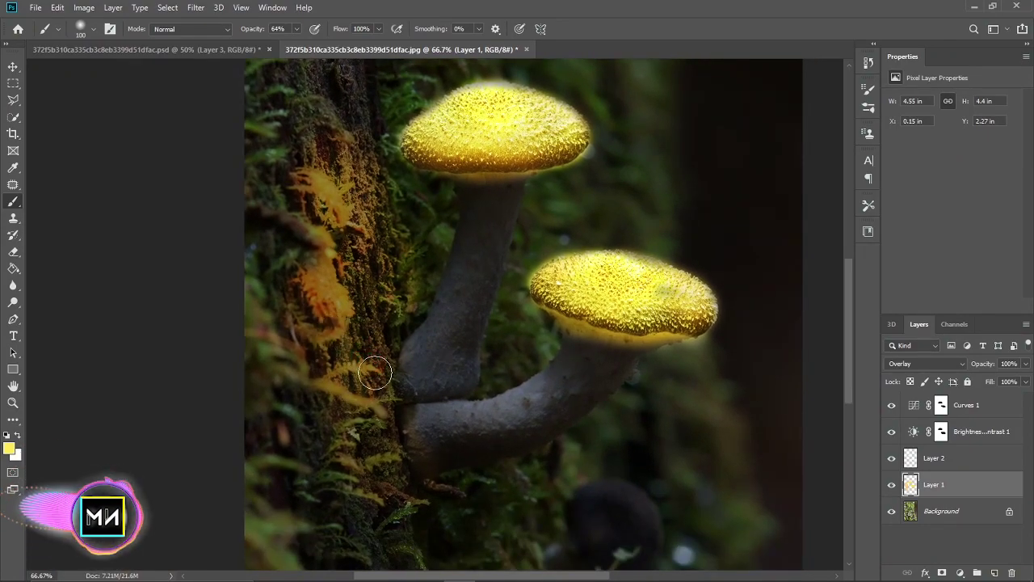
# - Paint a yellow glow over the ferns below the stems with an enlarged brush
pyautogui.moveTo(376, 443); pyautogui.dragTo(357, 369)
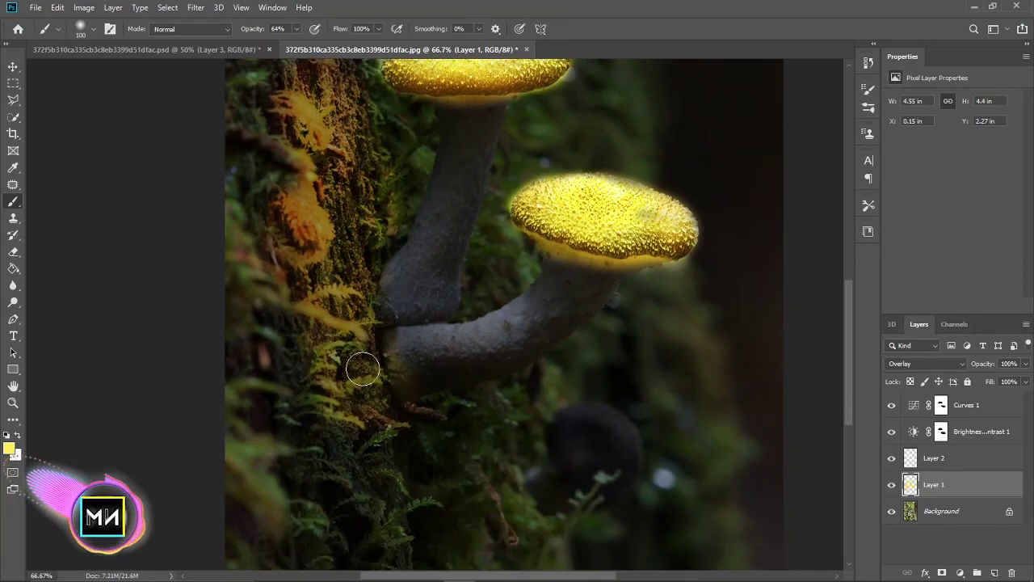
pyautogui.moveTo(343, 419)
pyautogui.mouseDown()
pyautogui.moveTo(327, 321)
pyautogui.moveTo(323, 330)
pyautogui.mouseUp()
pyautogui.press(']')
pyautogui.press(']')
pyautogui.press(']')
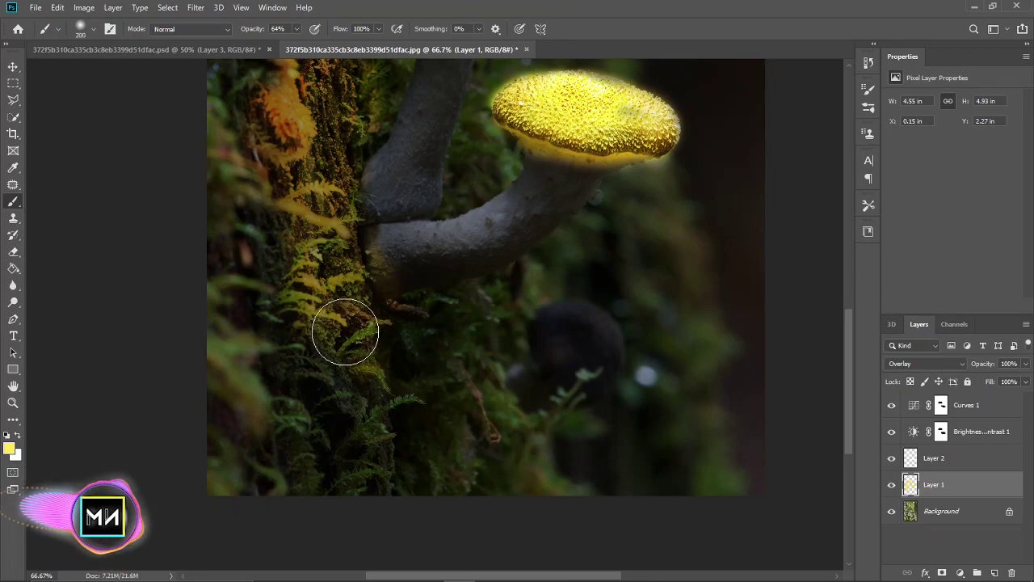
pyautogui.moveTo(374, 358)
pyautogui.mouseDown()
pyautogui.moveTo(414, 390)
pyautogui.moveTo(465, 461)
pyautogui.moveTo(469, 356)
pyautogui.mouseUp()
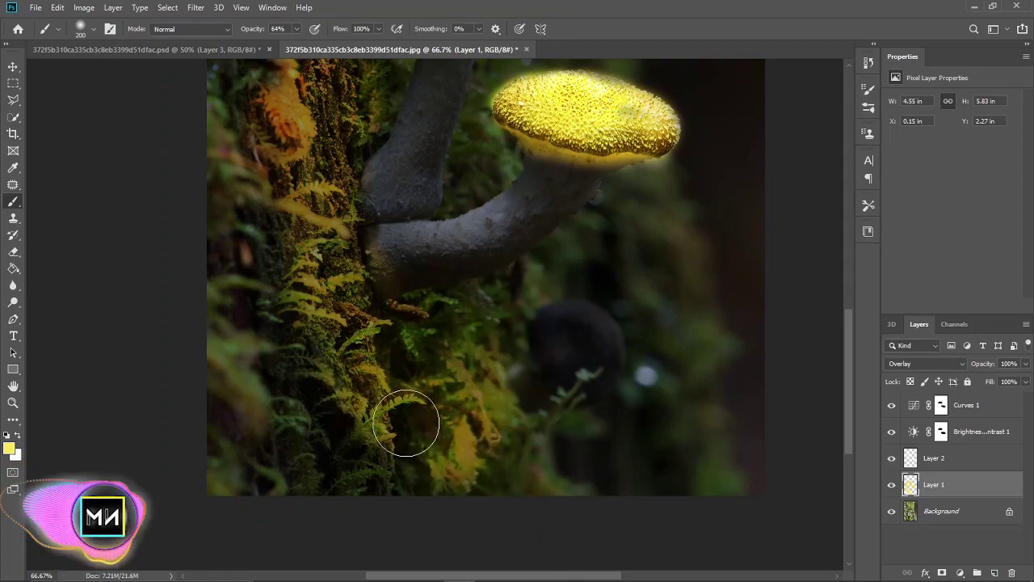
pyautogui.scroll(2, 469, 355)
pyautogui.scroll(2, 433, 423)
pyautogui.scroll(1, 397, 370)
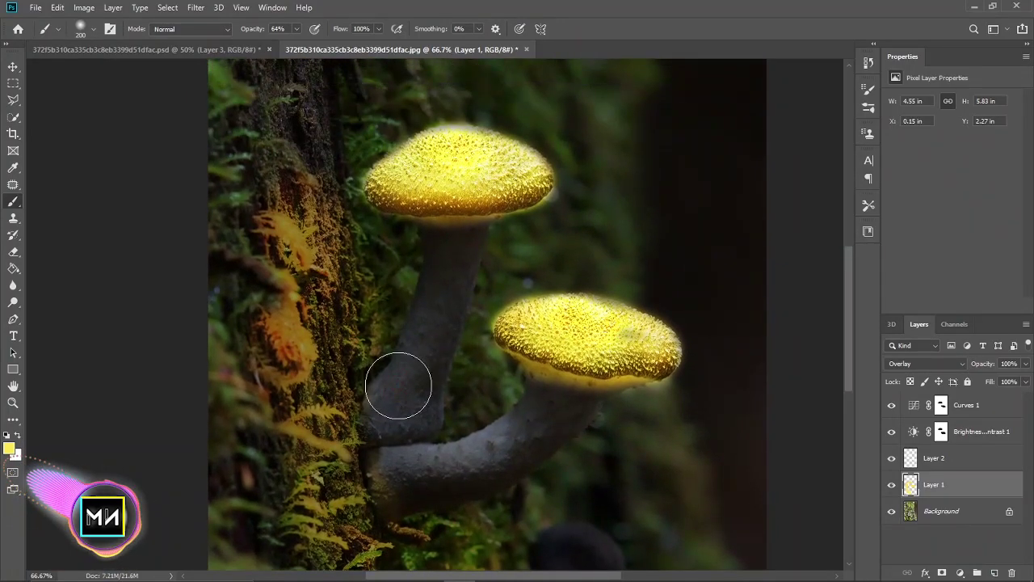
pyautogui.press('[')
pyautogui.press('[')
pyautogui.press('[')
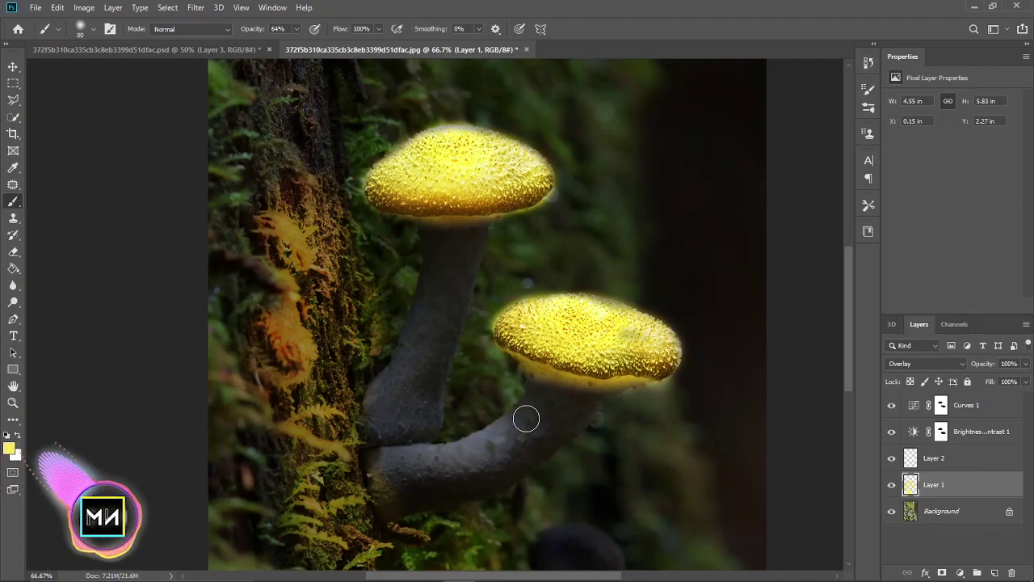
# - Paint yellow on the lower stem, lowering the brush opacity to 45% and then 24%
pyautogui.moveTo(526, 418)
pyautogui.mouseDown()
pyautogui.moveTo(449, 451)
pyautogui.moveTo(522, 411)
pyautogui.moveTo(453, 449)
pyautogui.moveTo(519, 391)
pyautogui.mouseUp()
pyautogui.moveTo(247, 31); pyautogui.dragTo(236, 35)
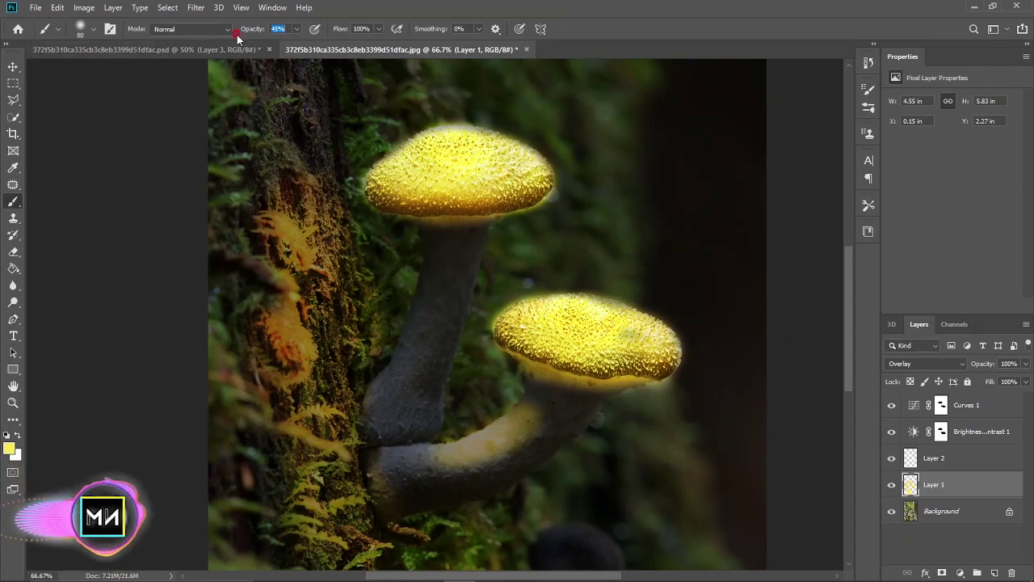
pyautogui.moveTo(531, 409)
pyautogui.mouseDown()
pyautogui.moveTo(550, 395)
pyautogui.moveTo(566, 407)
pyautogui.moveTo(498, 460)
pyautogui.mouseUp()
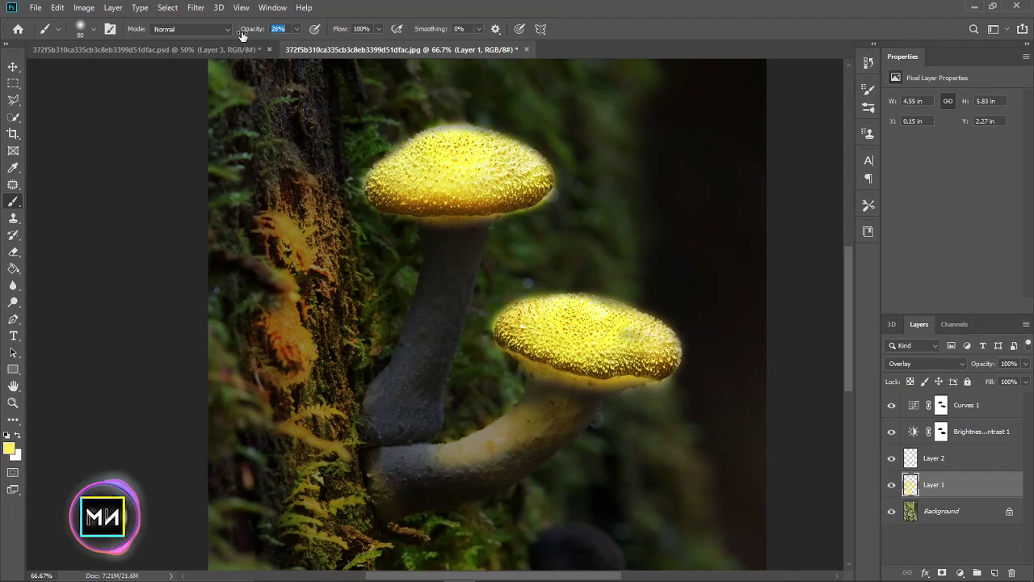
pyautogui.moveTo(241, 35); pyautogui.dragTo(237, 35)
pyautogui.scroll(-3, 496, 397)
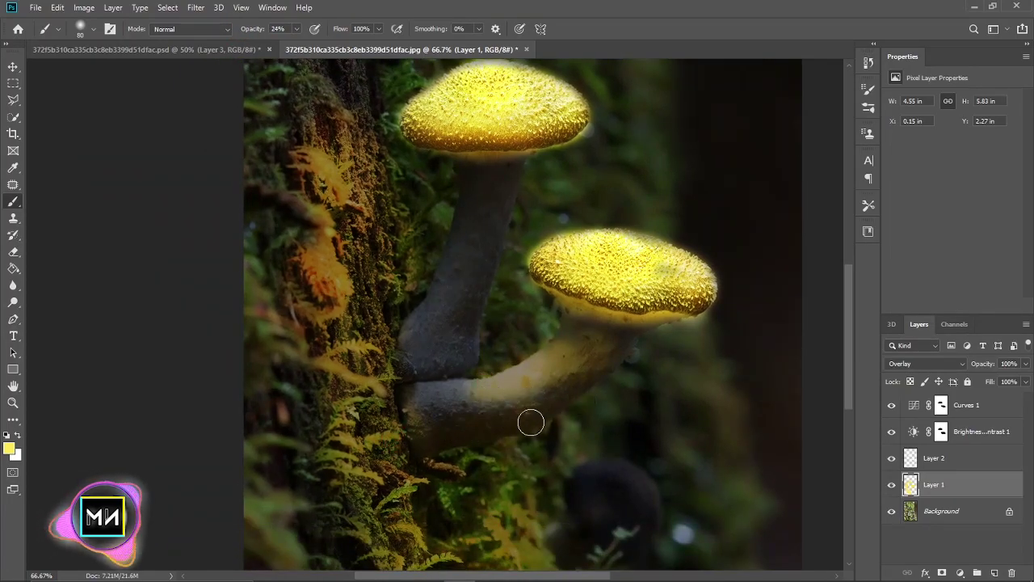
pyautogui.scroll(3, 507, 254)
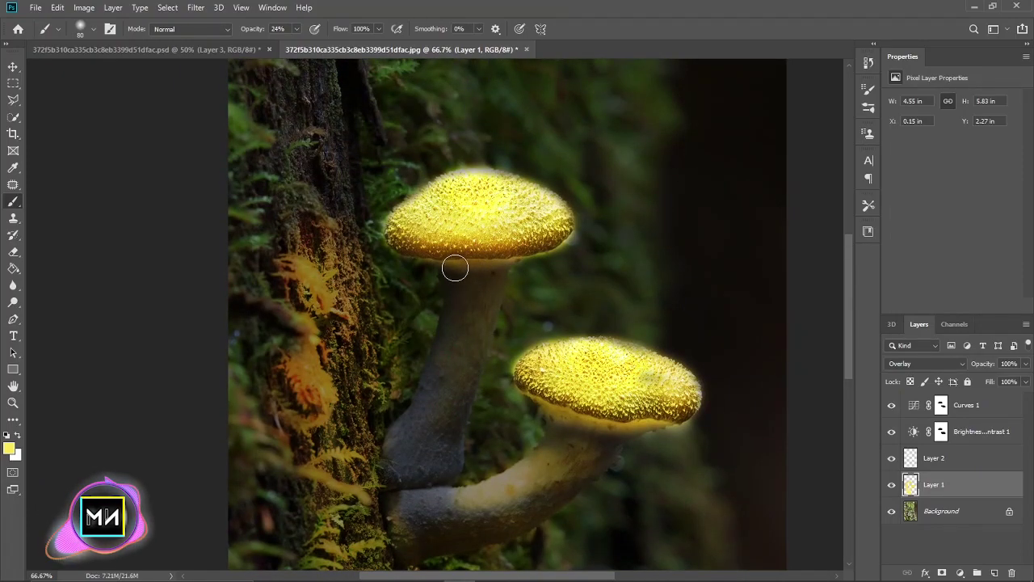
# - Paint yellow glow up the upper stem toward its cap and along the lower stem
pyautogui.moveTo(401, 426); pyautogui.dragTo(418, 388)
pyautogui.moveTo(417, 402)
pyautogui.mouseDown()
pyautogui.moveTo(423, 478)
pyautogui.moveTo(422, 395)
pyautogui.moveTo(490, 318)
pyautogui.mouseUp()
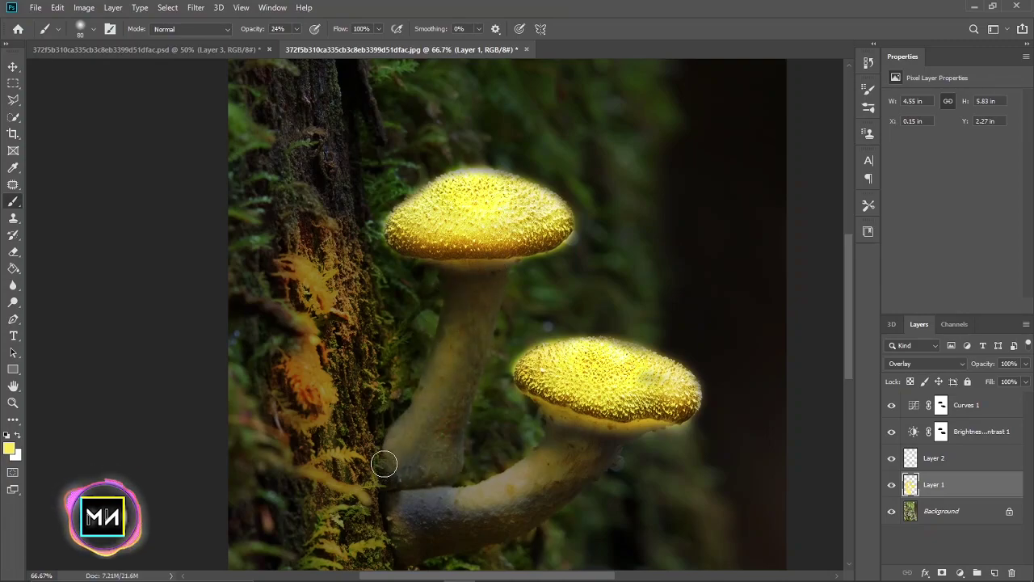
pyautogui.moveTo(455, 424); pyautogui.dragTo(437, 357)
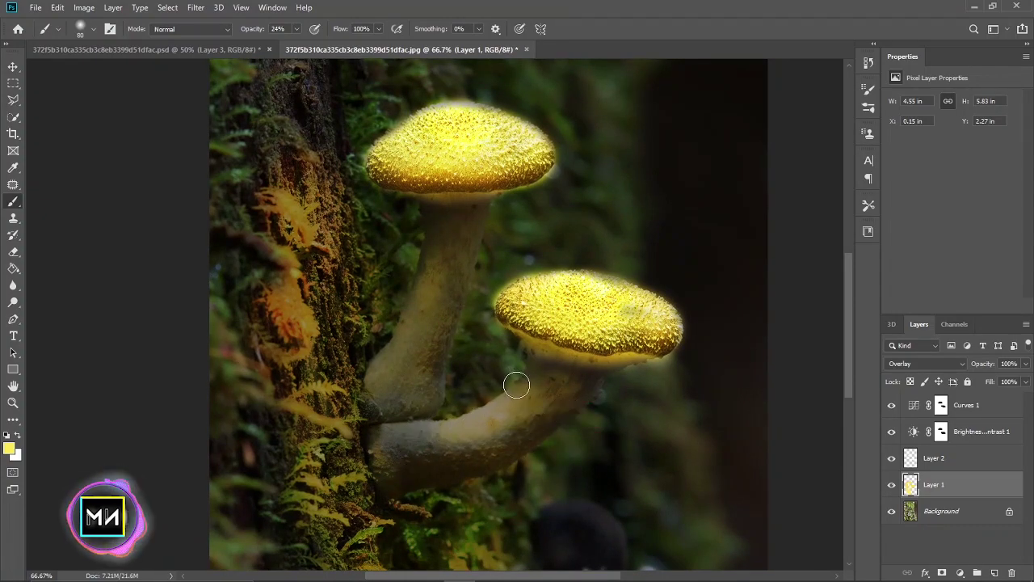
pyautogui.moveTo(551, 379)
pyautogui.mouseDown()
pyautogui.moveTo(535, 381)
pyautogui.moveTo(570, 384)
pyautogui.mouseUp()
pyautogui.moveTo(468, 387); pyautogui.dragTo(466, 483)
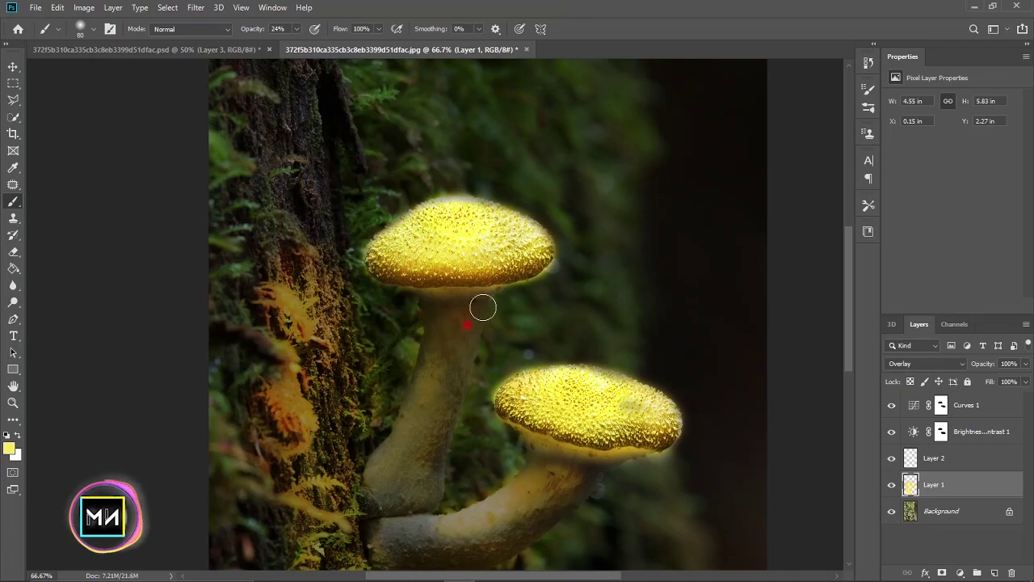
pyautogui.moveTo(482, 307); pyautogui.dragTo(420, 389)
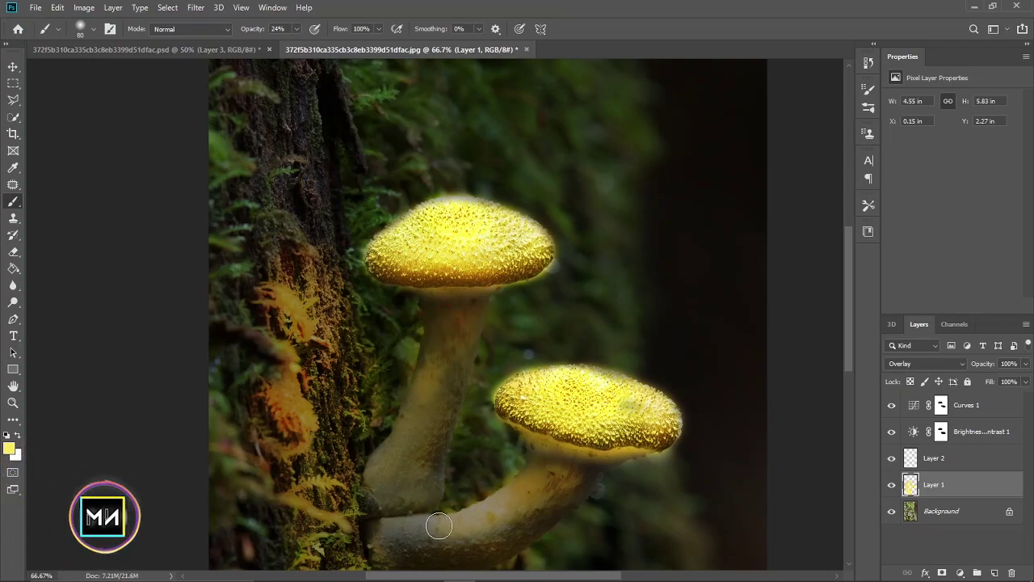
# - Dab yellow glow under the lower cap and on the stem just below it
pyautogui.click(395, 530)
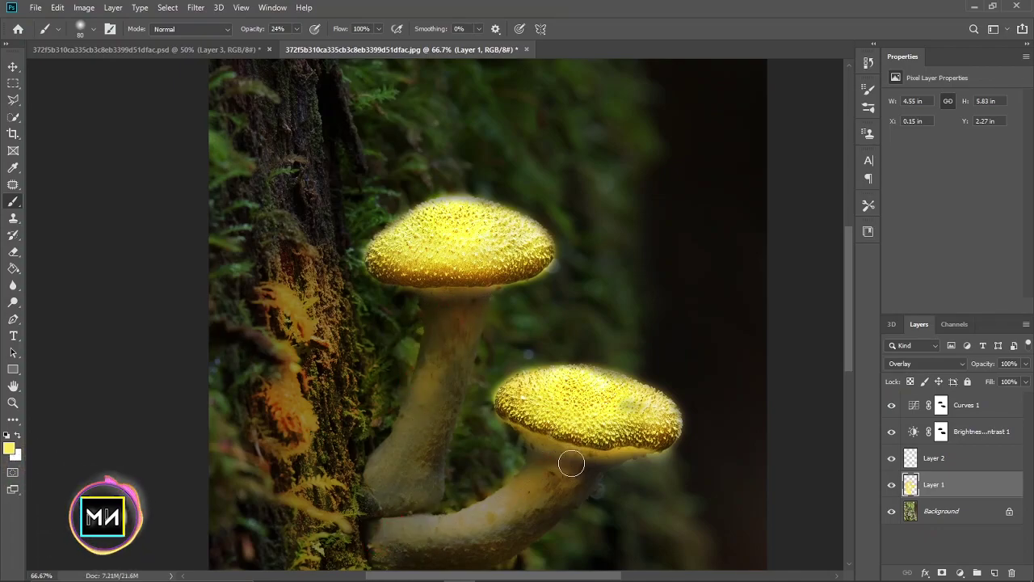
pyautogui.moveTo(565, 462); pyautogui.dragTo(612, 458)
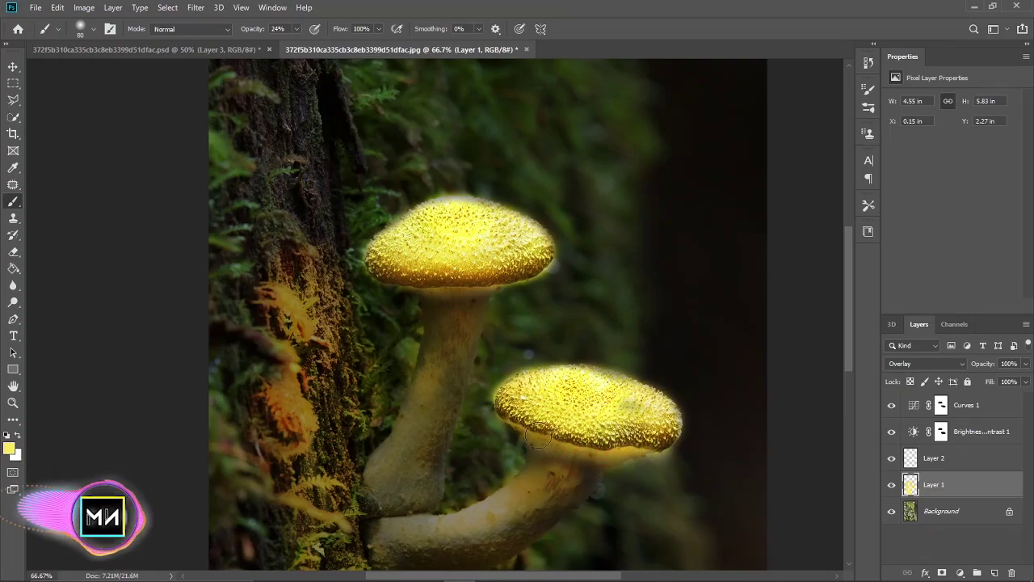
pyautogui.moveTo(483, 542); pyautogui.dragTo(491, 520)
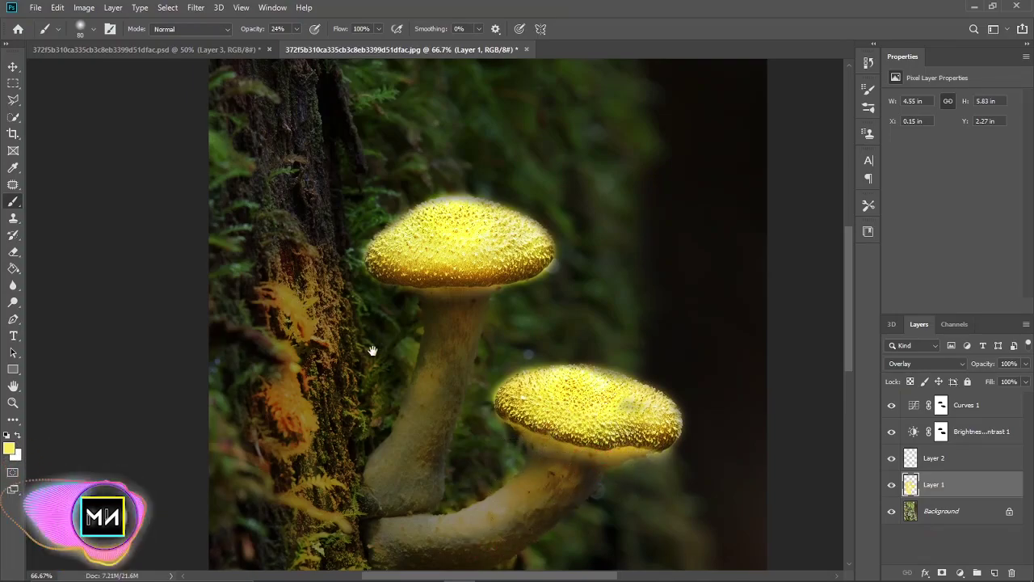
pyautogui.scroll(2, 371, 323)
pyautogui.hscroll(-3, 372, 323)
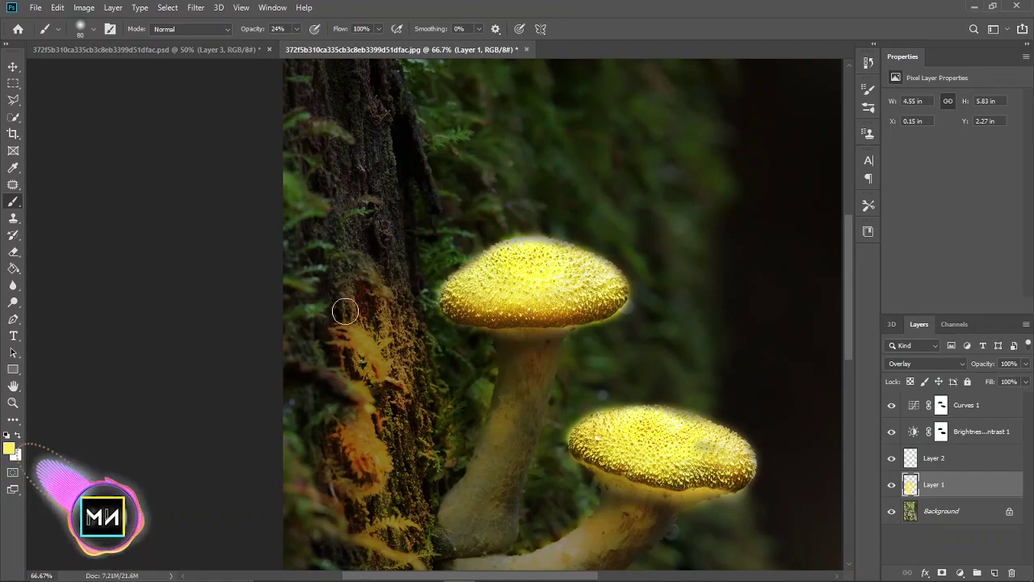
# - Add a warm glow to the tree bark and more faint glow along the lower stem
pyautogui.moveTo(382, 271); pyautogui.dragTo(343, 332)
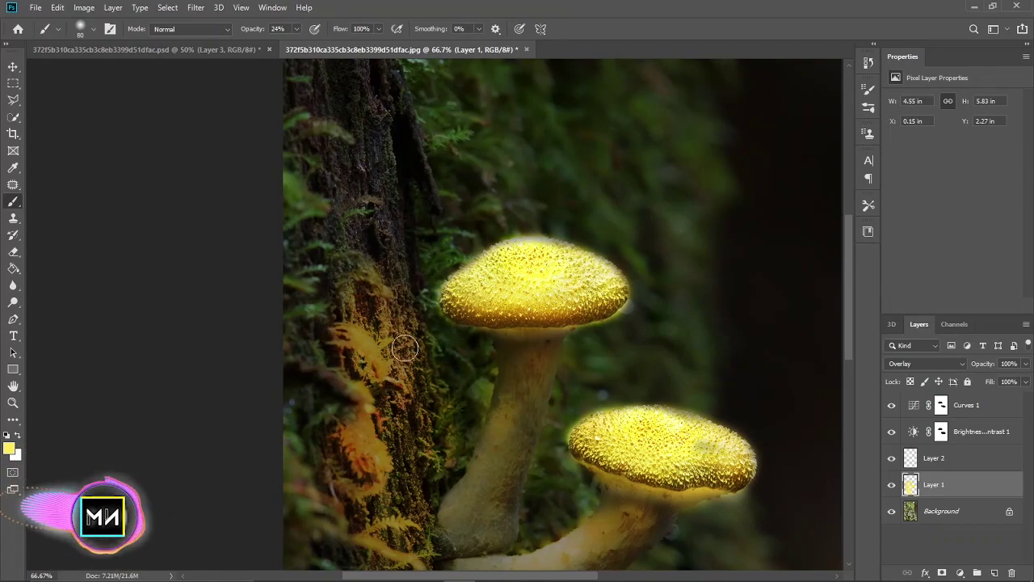
pyautogui.moveTo(434, 411); pyautogui.dragTo(469, 361)
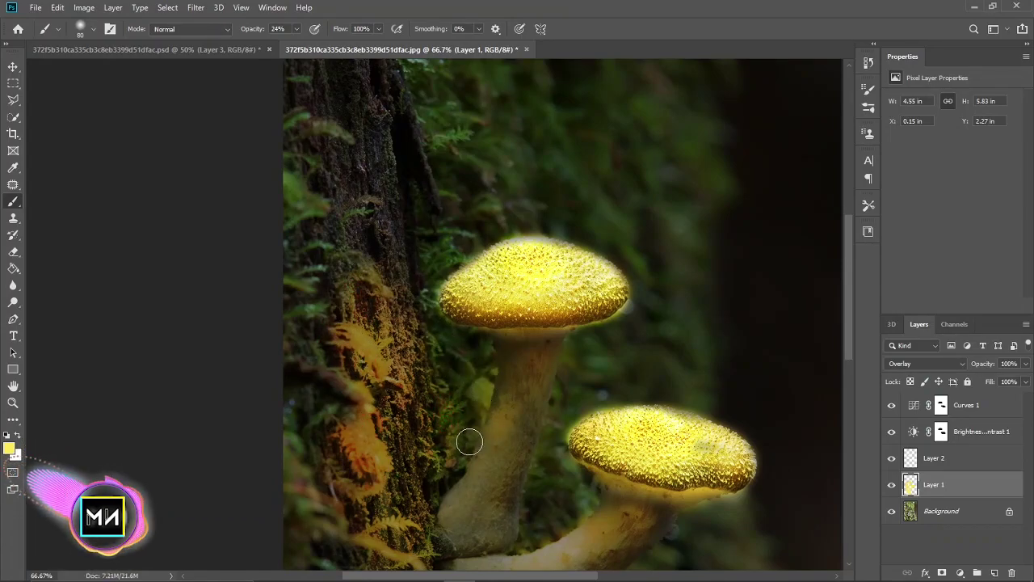
pyautogui.moveTo(469, 439); pyautogui.dragTo(455, 347)
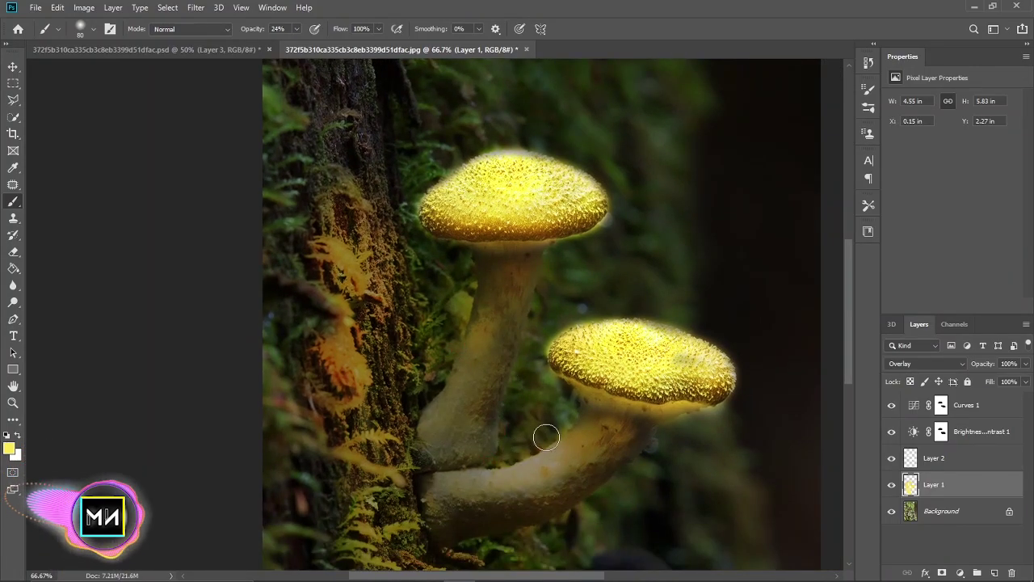
pyautogui.moveTo(508, 417); pyautogui.dragTo(528, 371)
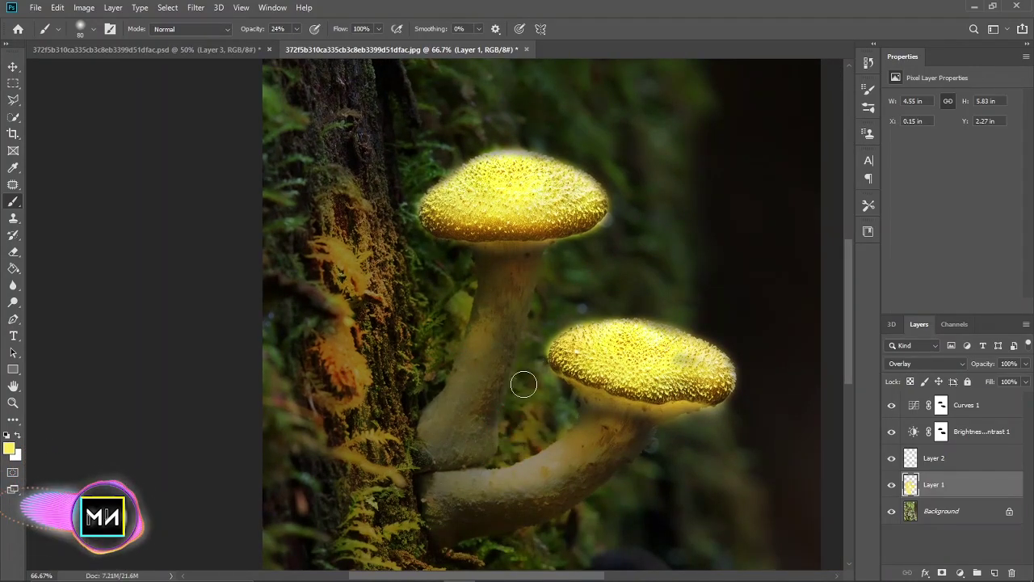
pyautogui.click(492, 420)
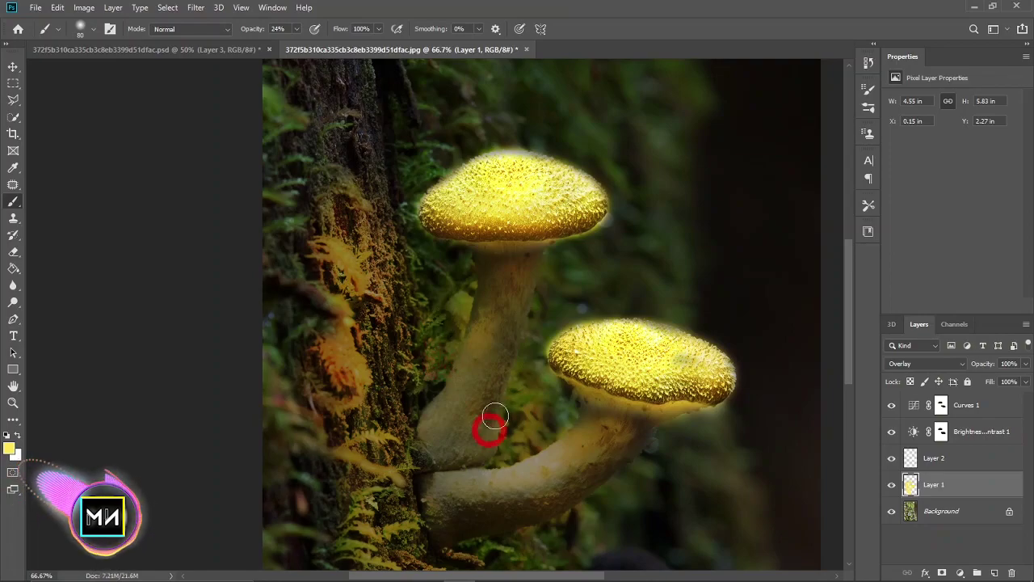
pyautogui.moveTo(428, 439); pyautogui.dragTo(477, 415)
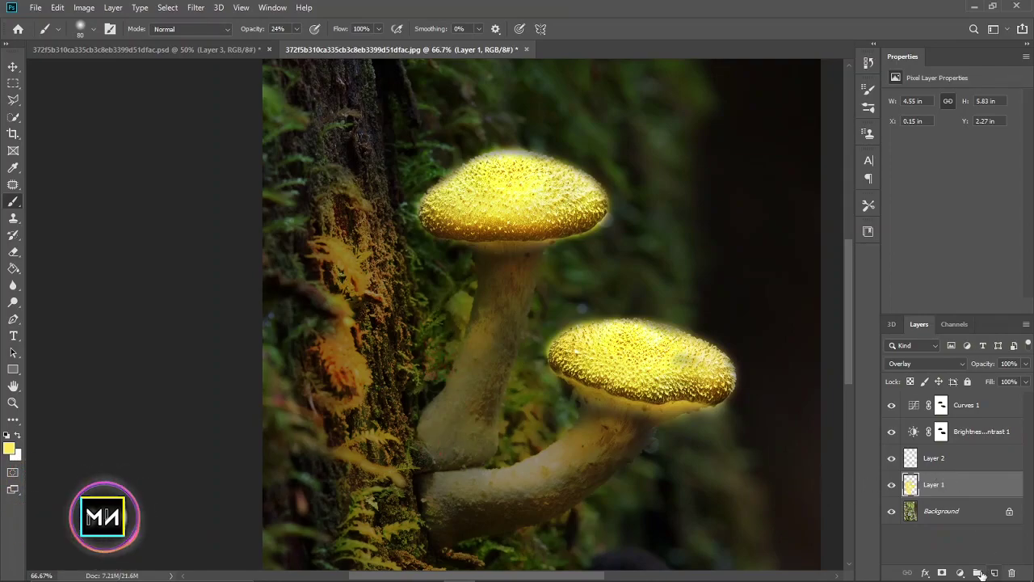
# - Add a Color Lookup adjustment layer above Curves 1
pyautogui.click(935, 459)
pyautogui.click(985, 411)
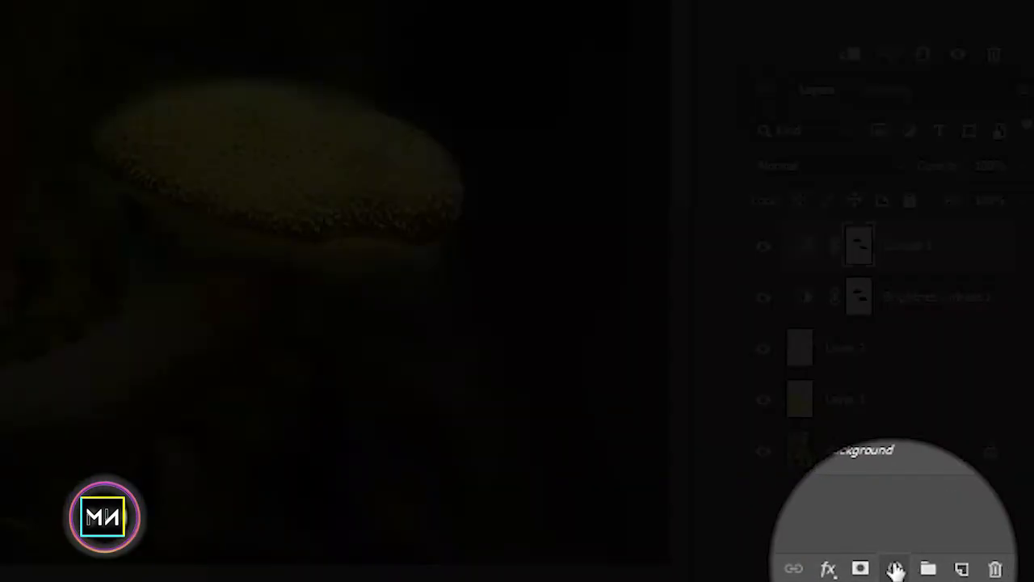
pyautogui.click(894, 568)
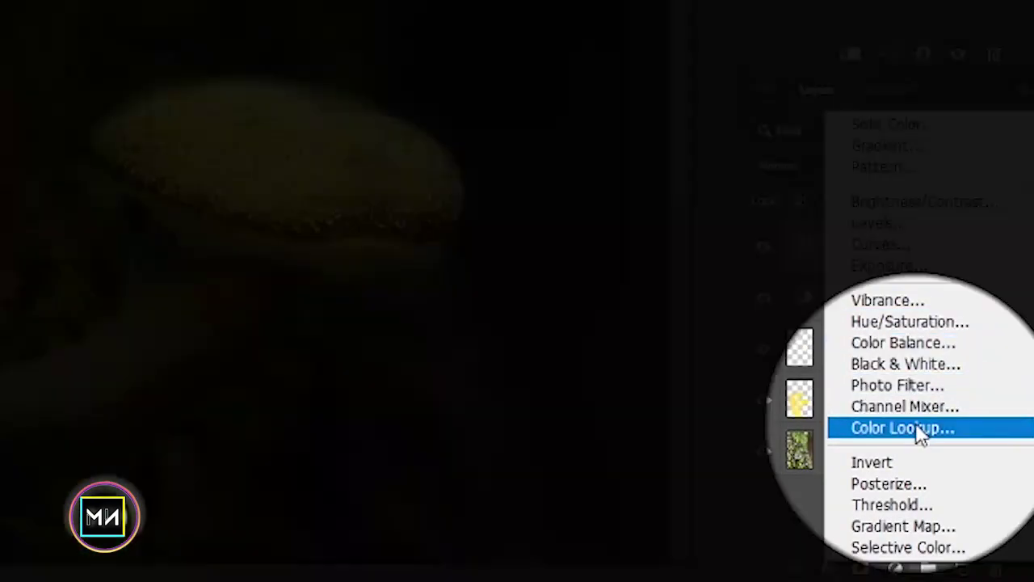
pyautogui.click(897, 431)
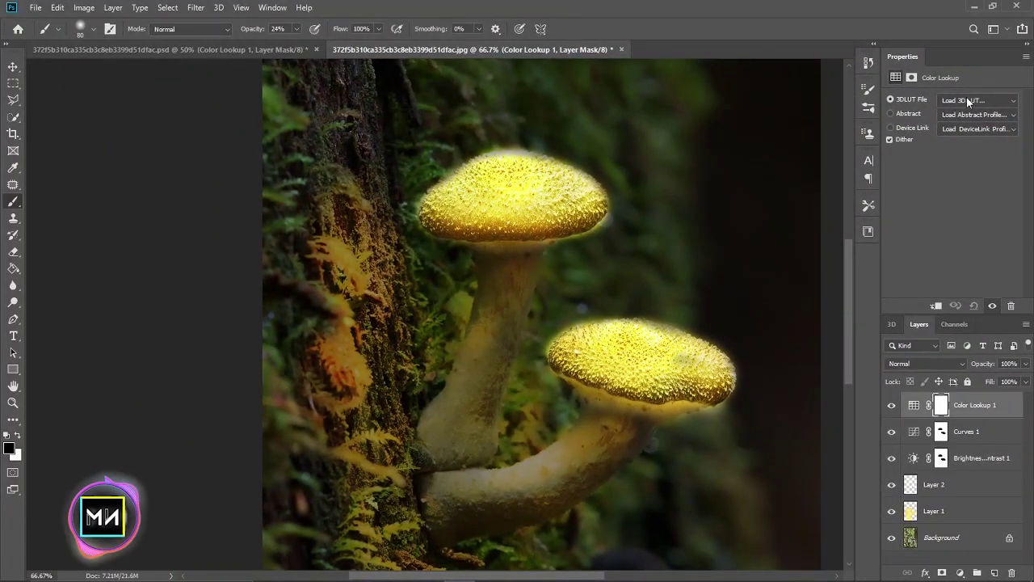
# - Set the 3DLUT file to Fuji ETERNA 250D Fuji 3510, keeping it after previewing neighbouring LUTs
pyautogui.click(967, 100)
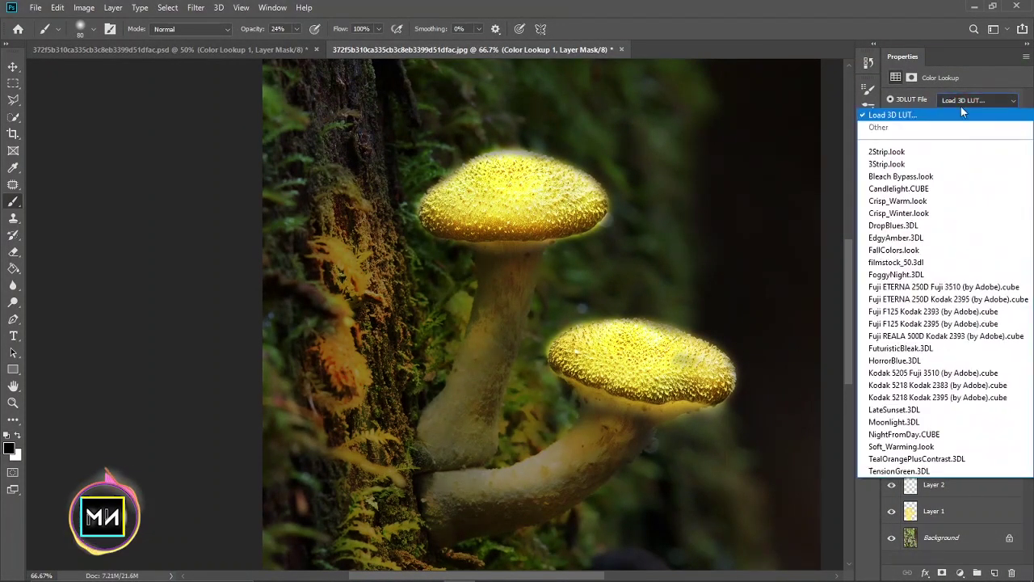
pyautogui.click(932, 291)
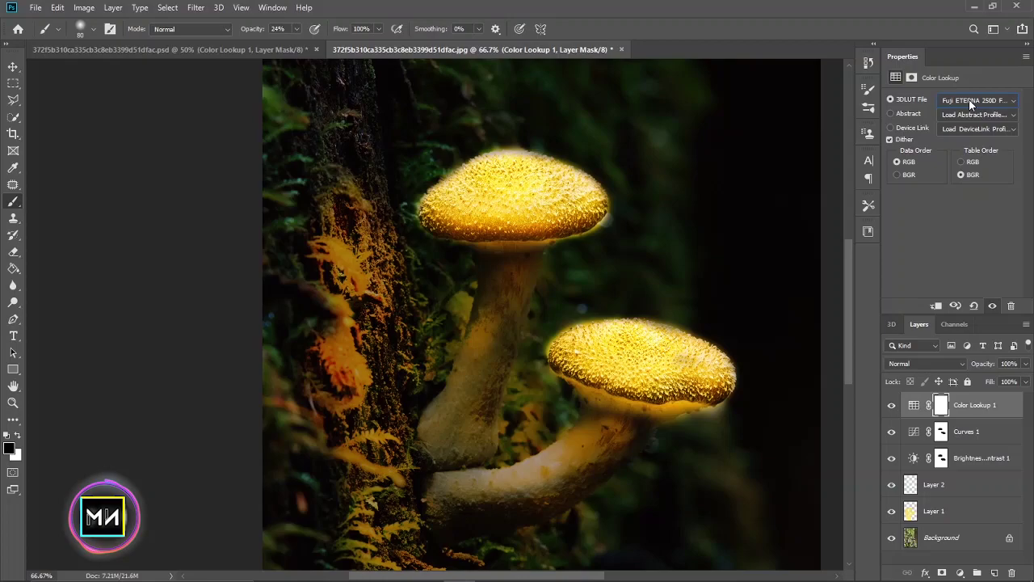
pyautogui.click(970, 102)
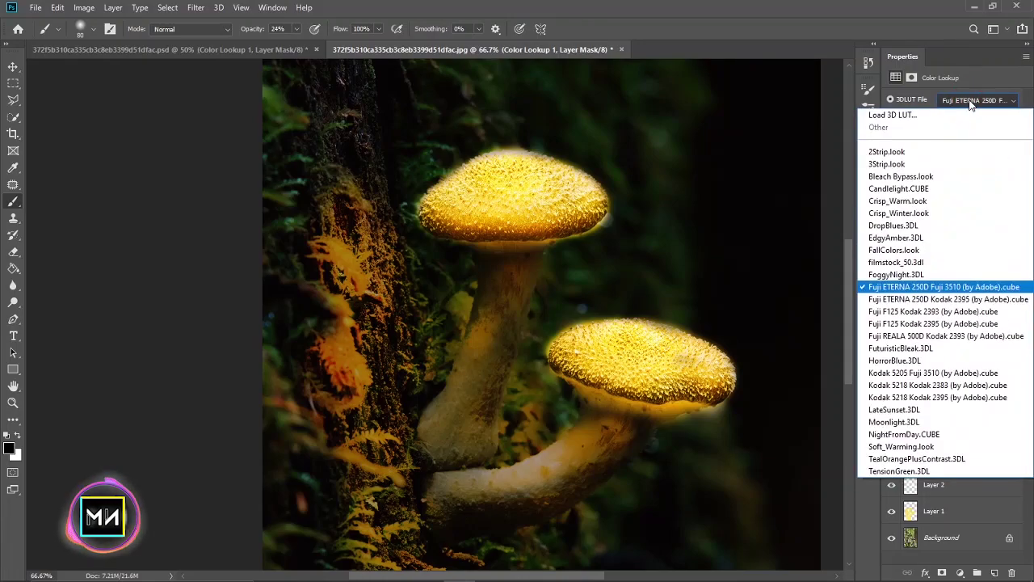
pyautogui.click(970, 104)
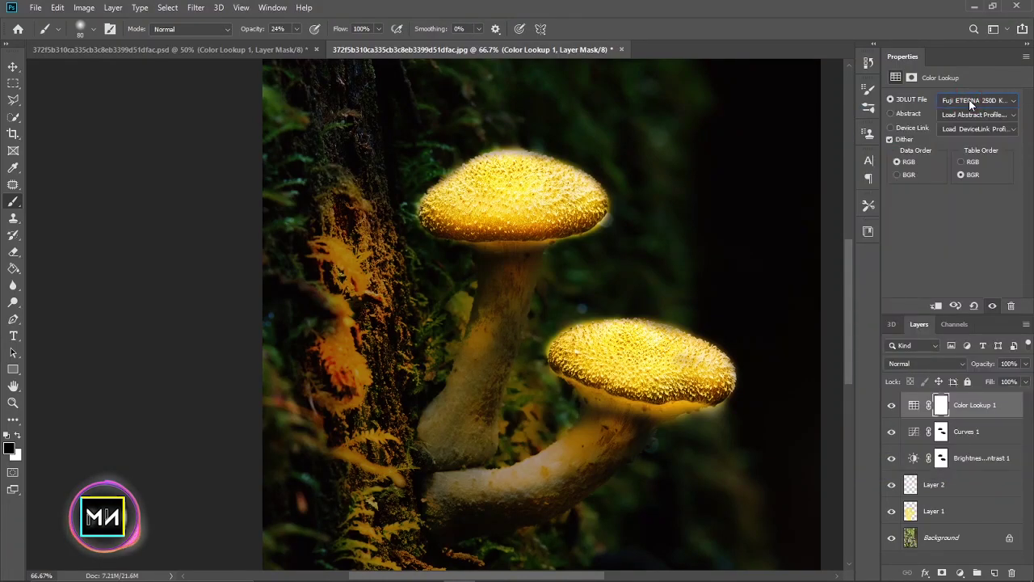
pyautogui.press('Down')
pyautogui.press('Up')
pyautogui.press('Down')
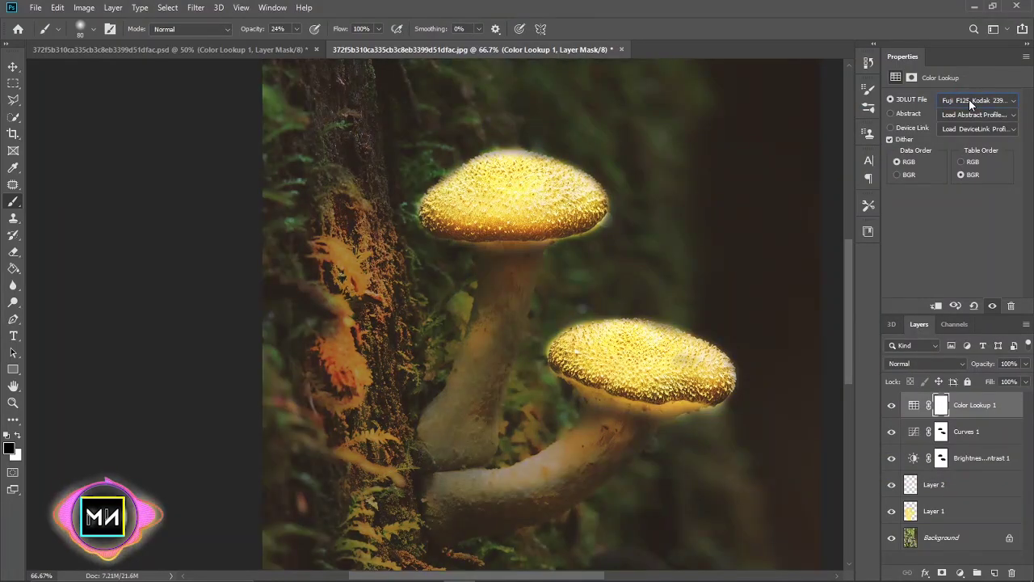
pyautogui.press('Down')
pyautogui.press('Up')
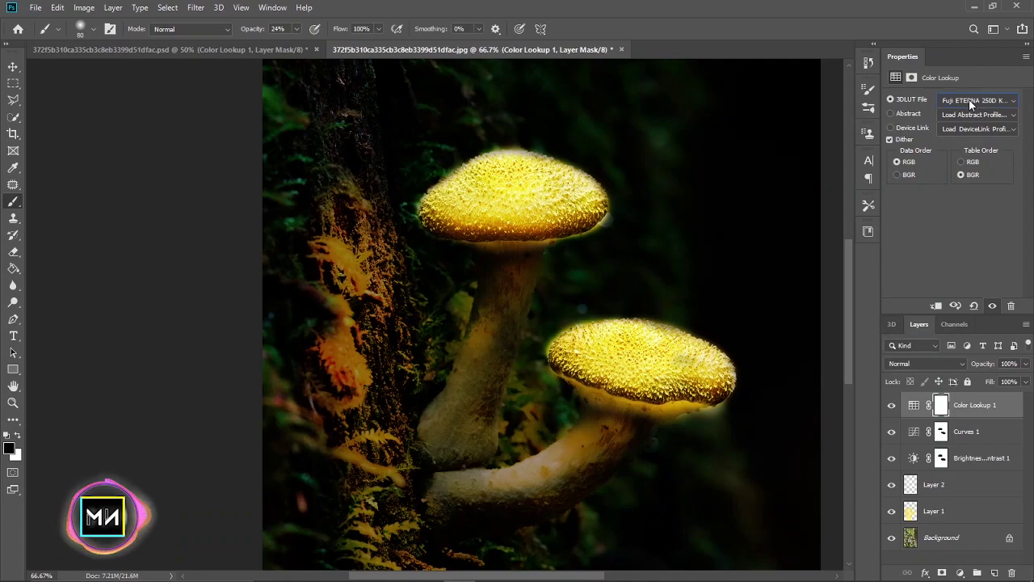
pyautogui.click(969, 100)
pyautogui.click(969, 100)
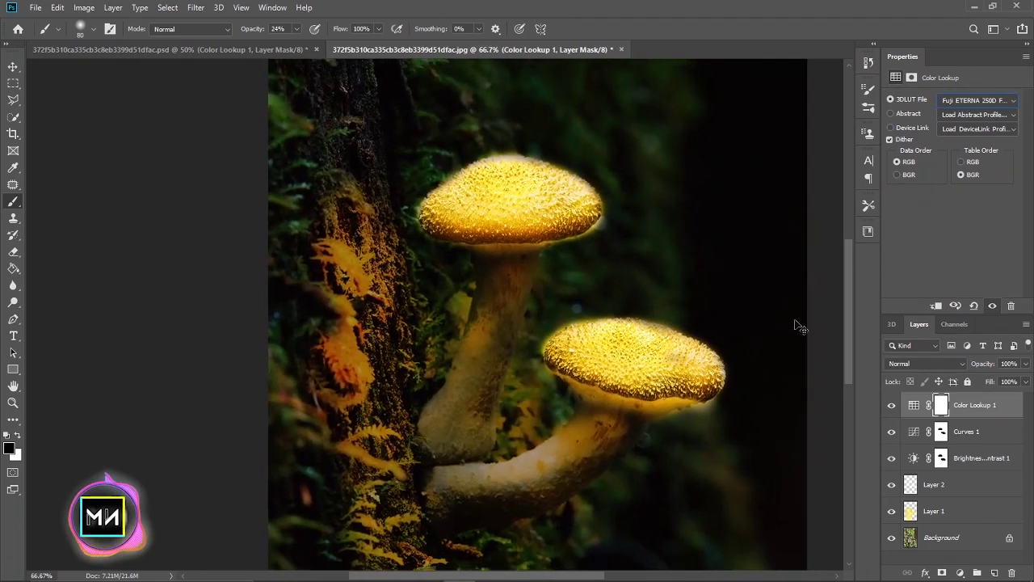
# - Zoom to 100% and back out to inspect the glowing caps
pyautogui.keyDown('ctrl'); pyautogui.keyDown('alt'); pyautogui.click(744, 296); pyautogui.keyUp('alt'); pyautogui.keyUp('ctrl')
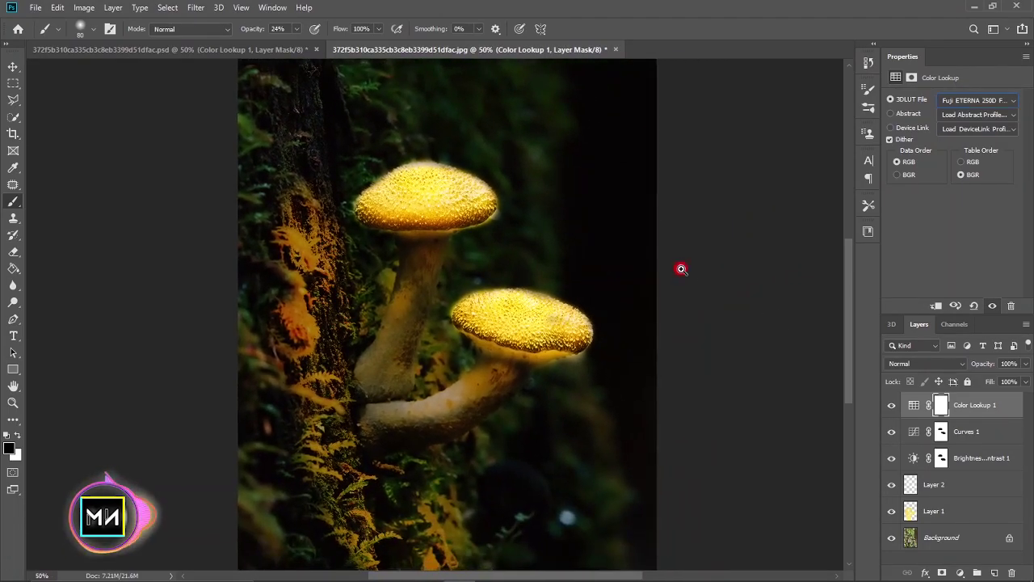
pyautogui.hotkey('ctrl', '+')
pyautogui.hotkey('ctrl', '+')
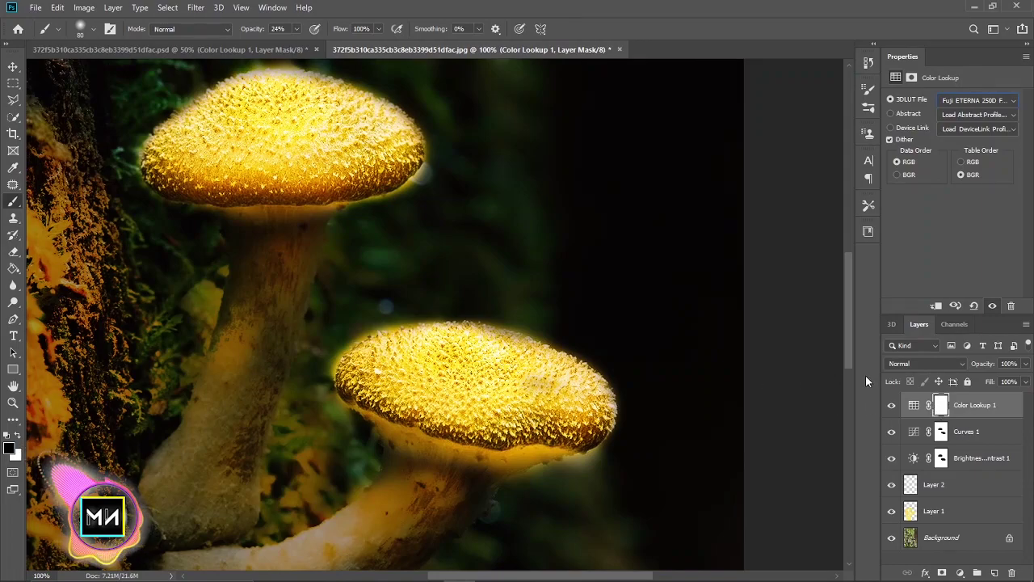
pyautogui.hotkey('ctrl', '-')
pyautogui.hotkey('ctrl', '-')
pyautogui.hotkey('ctrl', '-')
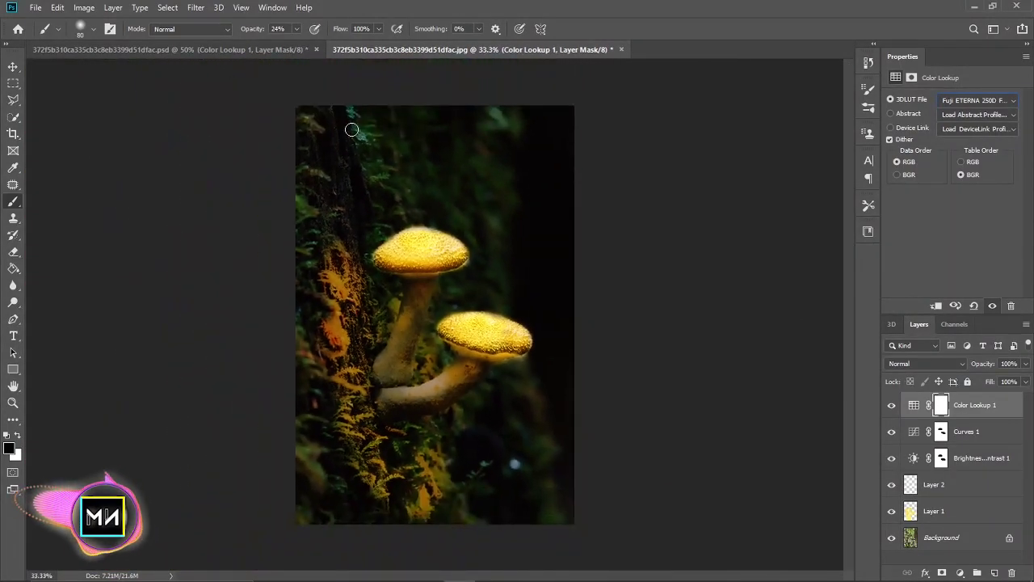
# - Compare against the .psd document, zoom to 50% and add an empty Layer 3 on top
pyautogui.click(182, 50)
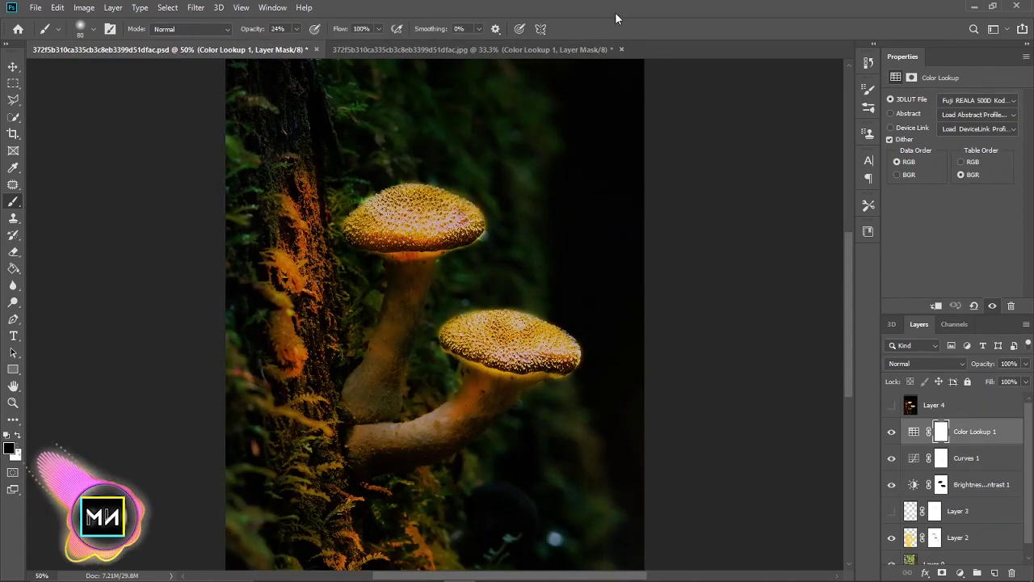
pyautogui.click(557, 50)
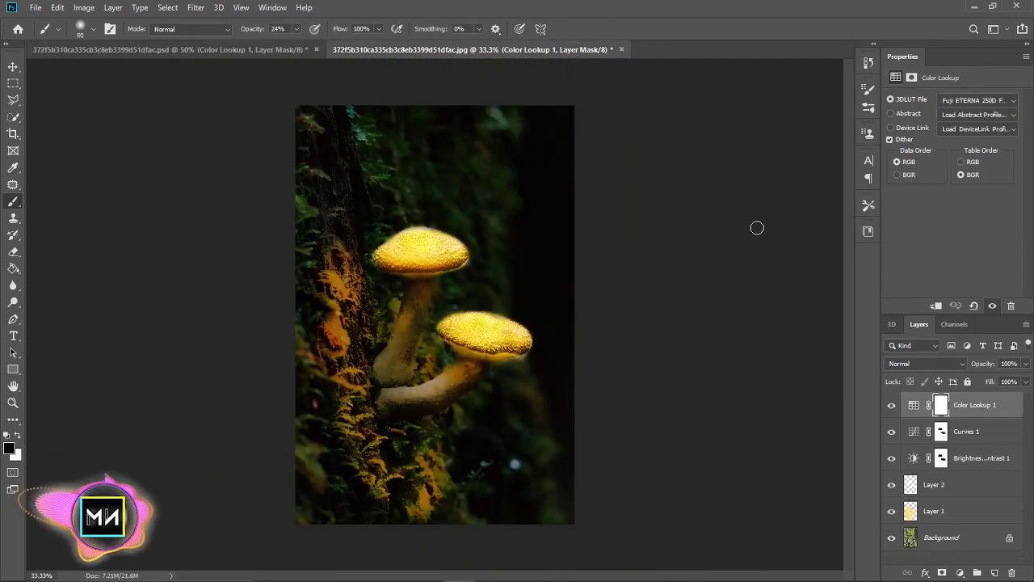
pyautogui.hotkey('ctrl', '+')
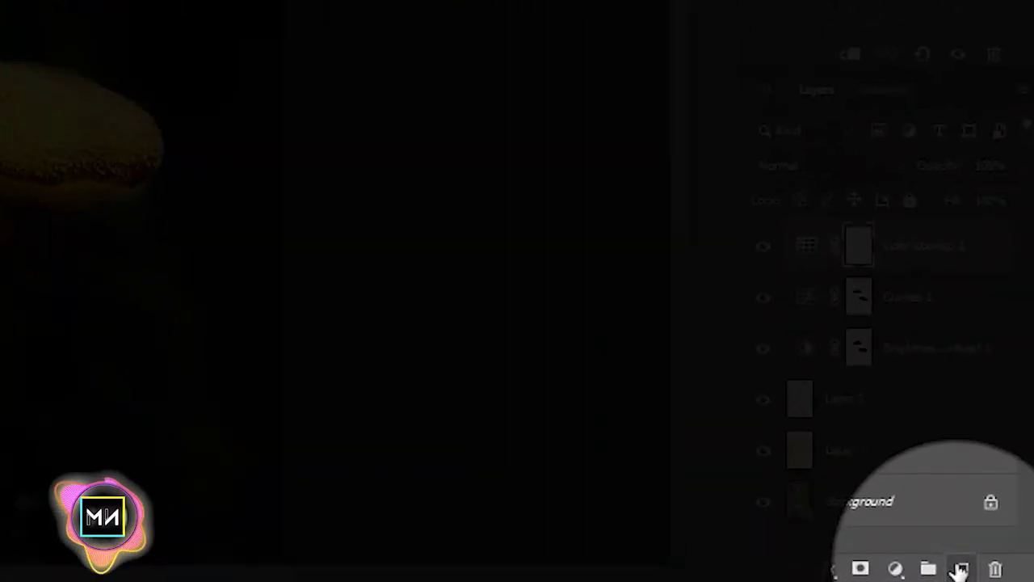
pyautogui.click(960, 570)
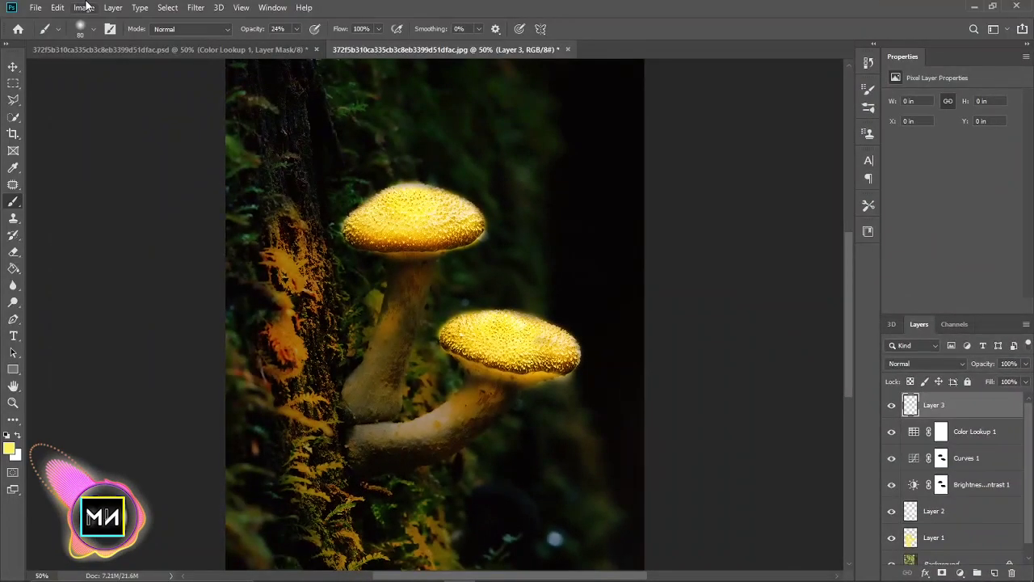
pyautogui.click(120, 8)
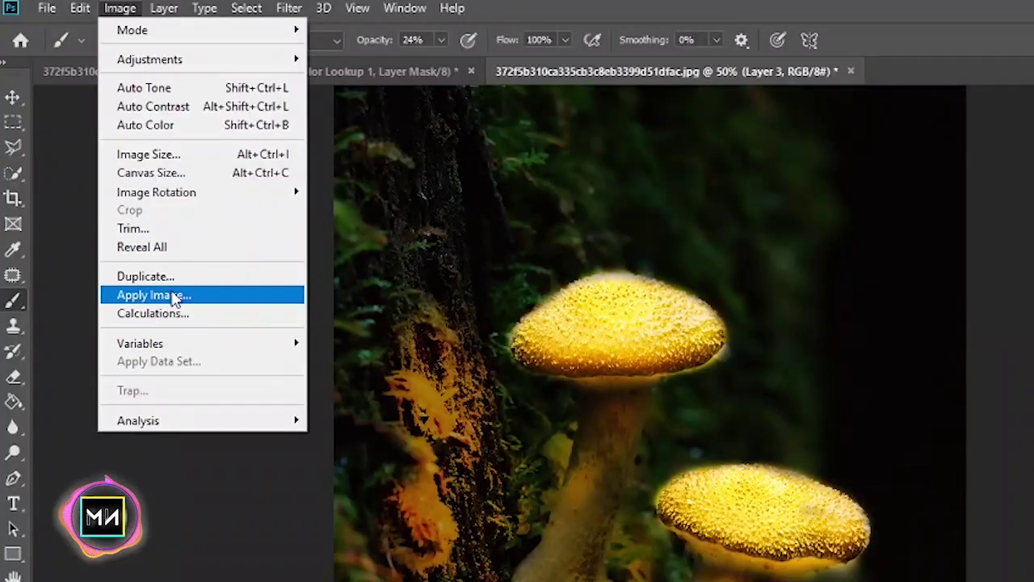
# - Use Apply Image to copy the merged image into Layer 3, then open the Camera Raw Filter
pyautogui.click(175, 299)
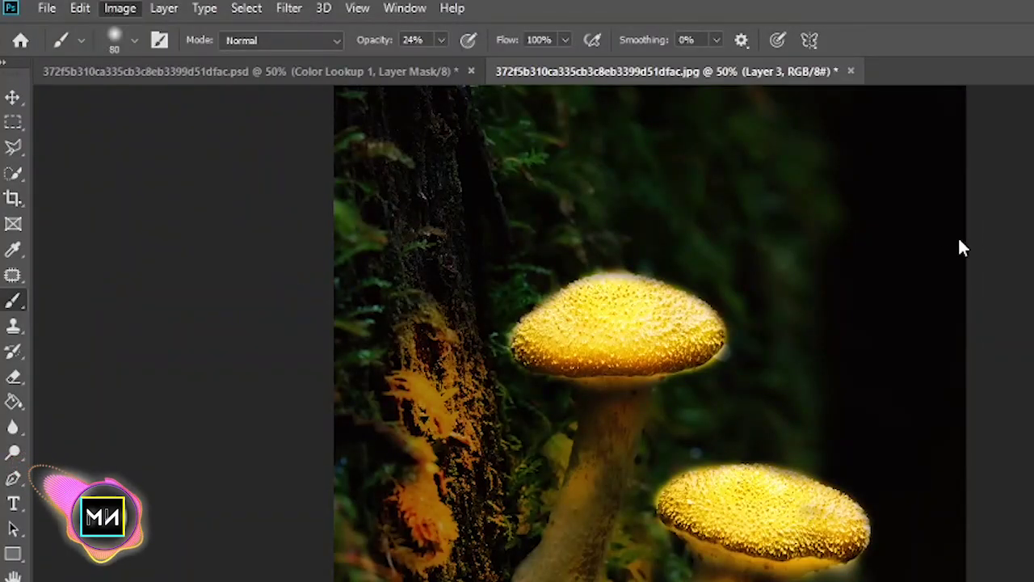
pyautogui.click(930, 227)
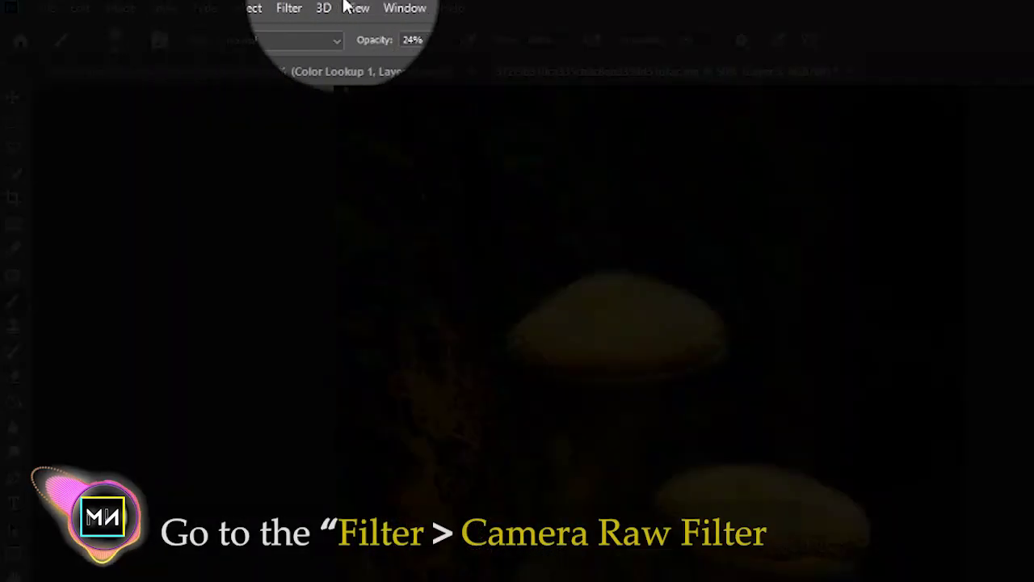
pyautogui.click(289, 8)
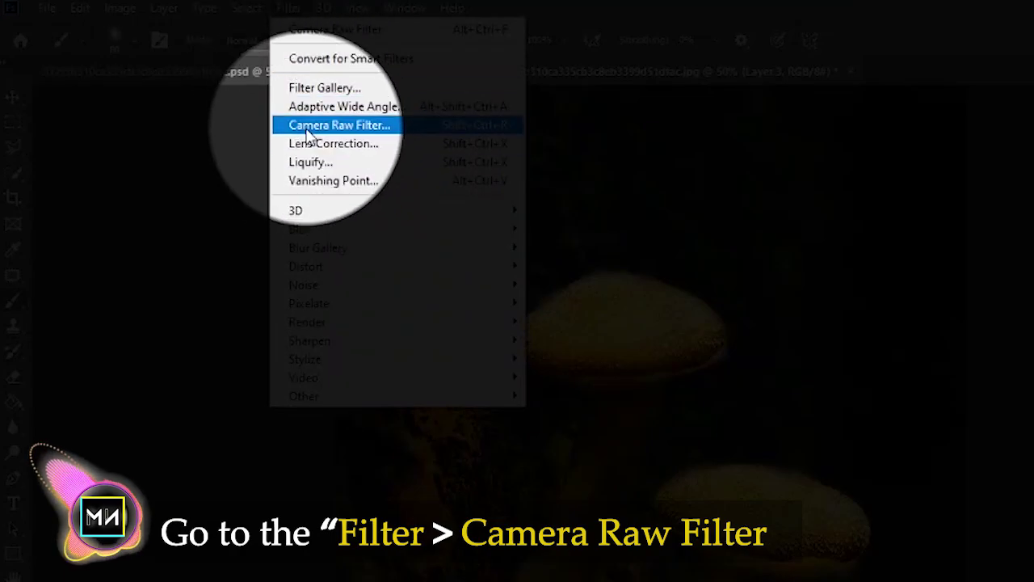
pyautogui.click(307, 125)
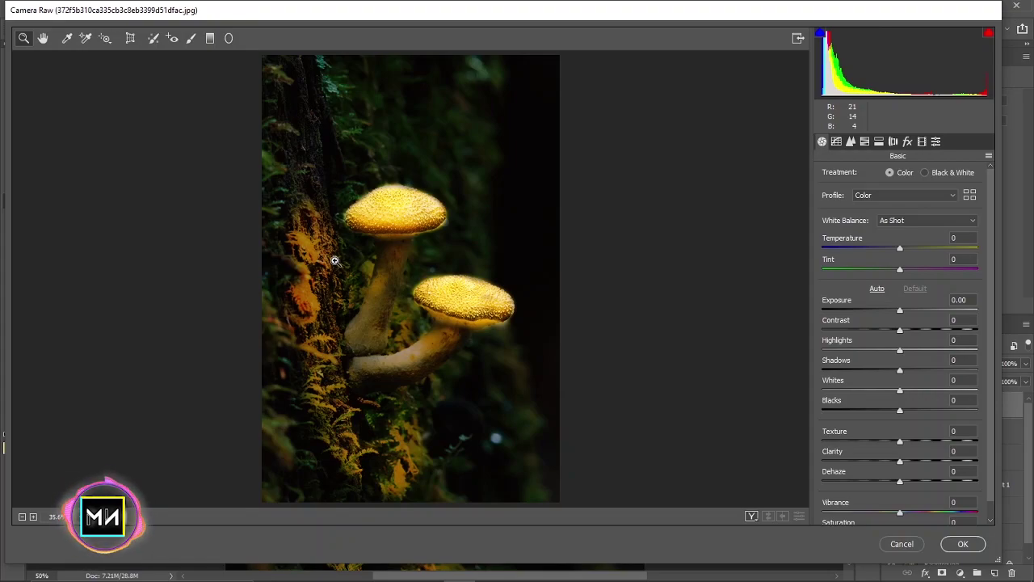
# - Set Vibrance to +47, add texture, Whites +51 and Shadows -4 in Camera Raw
pyautogui.scroll(-1, 902, 512)
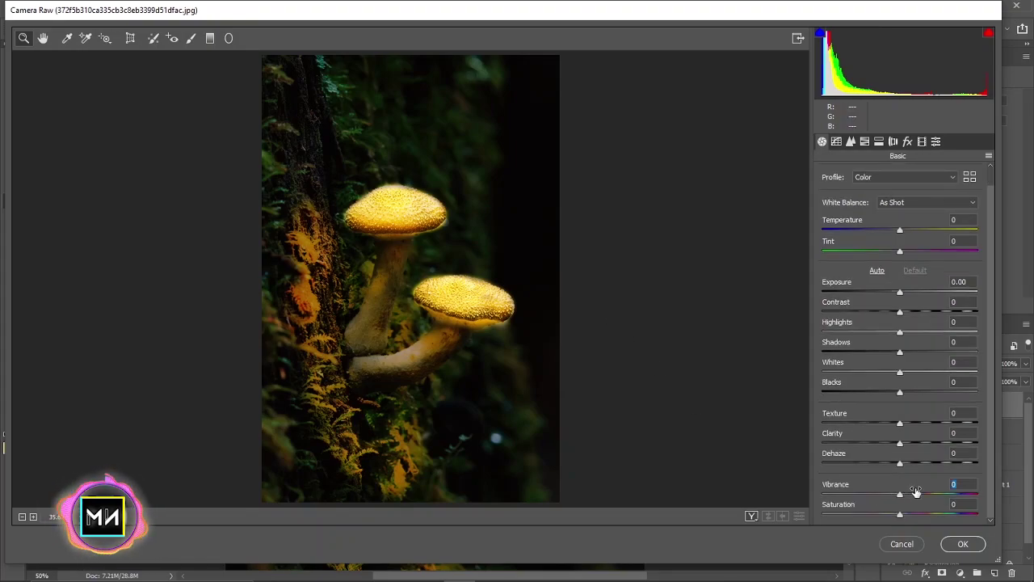
pyautogui.moveTo(911, 486); pyautogui.dragTo(936, 484)
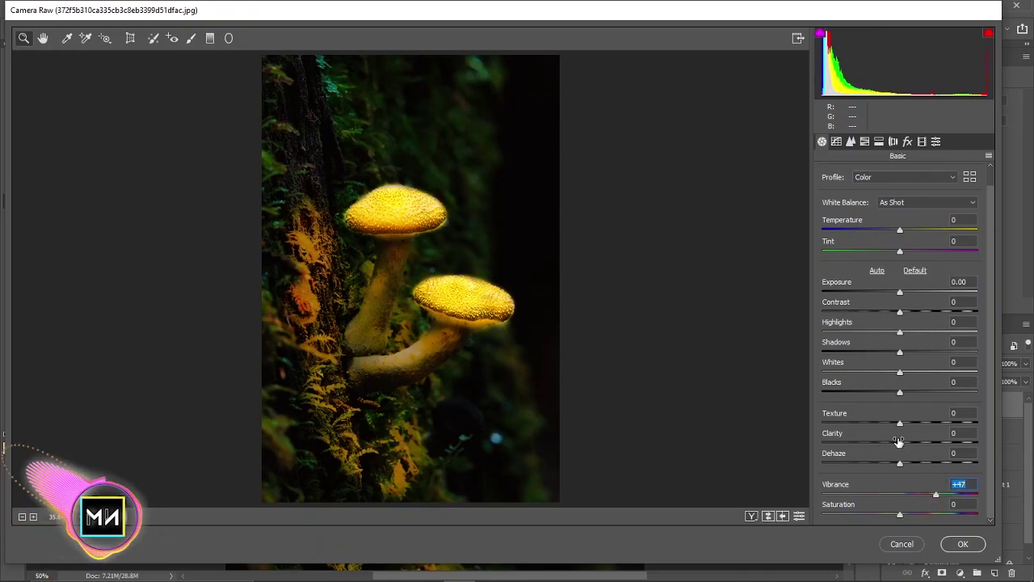
pyautogui.moveTo(899, 442)
pyautogui.mouseDown()
pyautogui.moveTo(943, 444)
pyautogui.moveTo(896, 443)
pyautogui.moveTo(917, 424)
pyautogui.moveTo(924, 389)
pyautogui.moveTo(865, 386)
pyautogui.mouseUp()
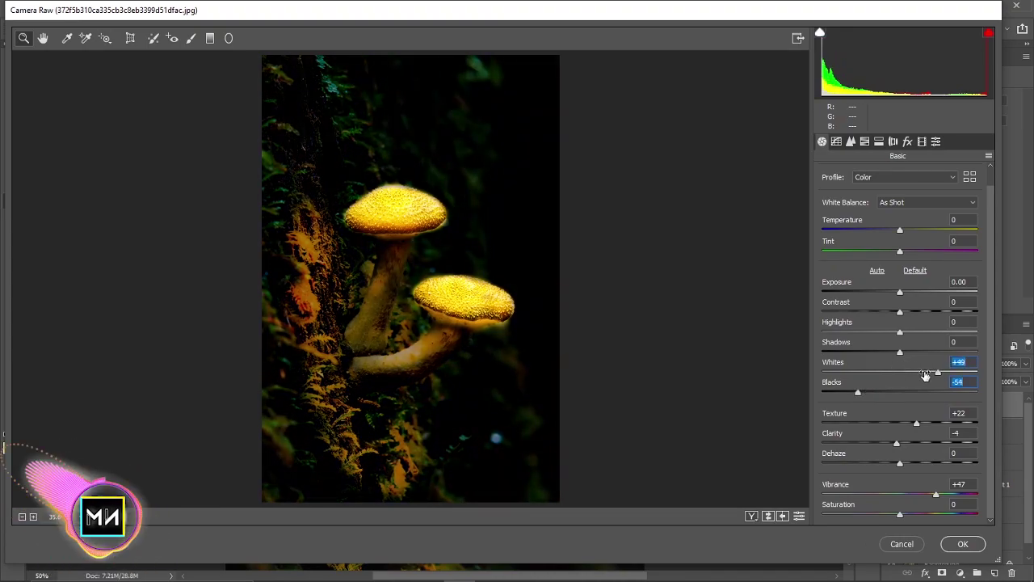
pyautogui.moveTo(926, 374); pyautogui.dragTo(929, 373)
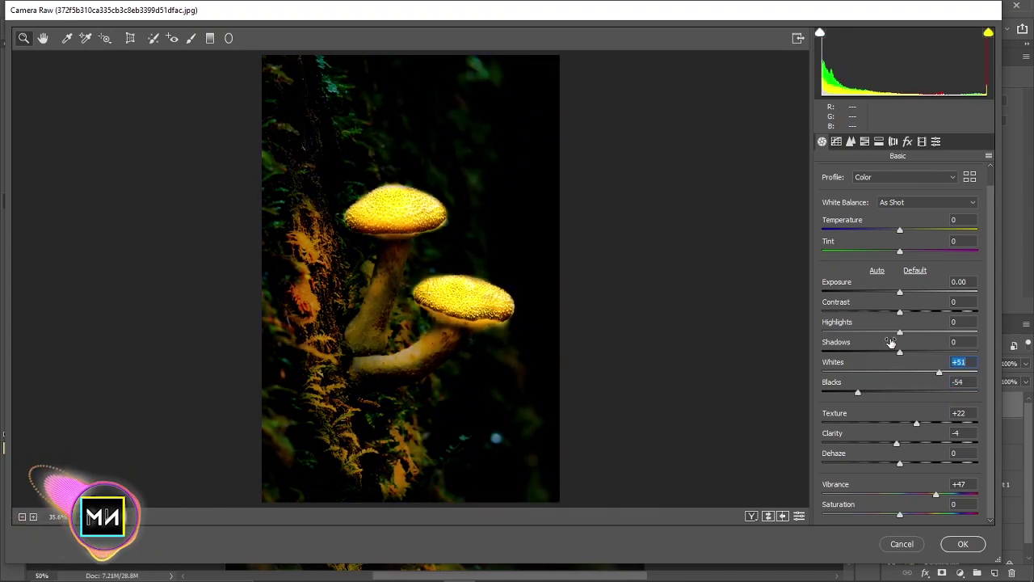
pyautogui.moveTo(900, 349)
pyautogui.mouseDown()
pyautogui.moveTo(918, 311)
pyautogui.moveTo(898, 324)
pyautogui.mouseUp()
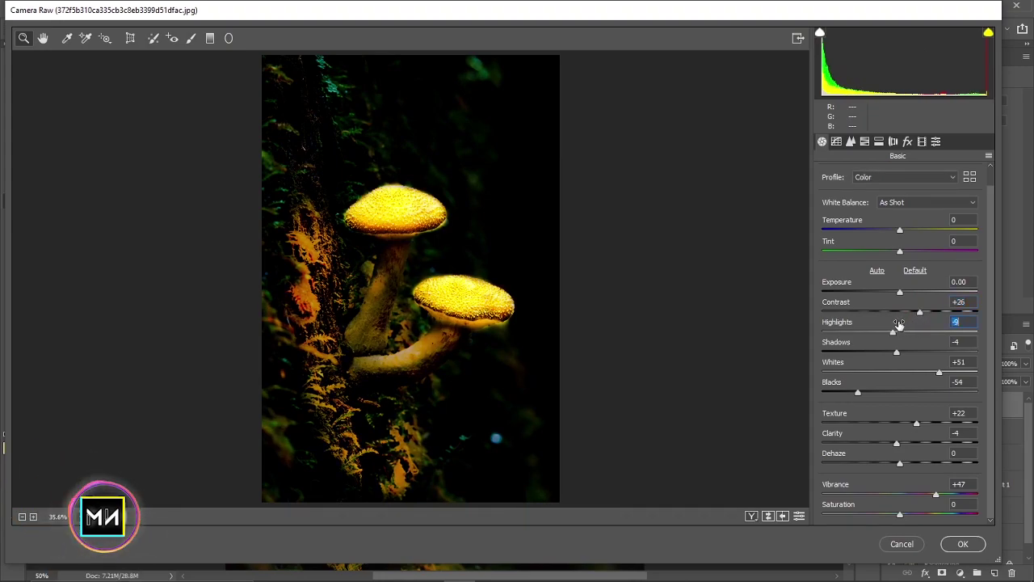
# - Lower highlights and set the tone curve to Highlights -59, Lights +40, Darks -16, Shadows +15
pyautogui.moveTo(899, 229); pyautogui.dragTo(893, 230)
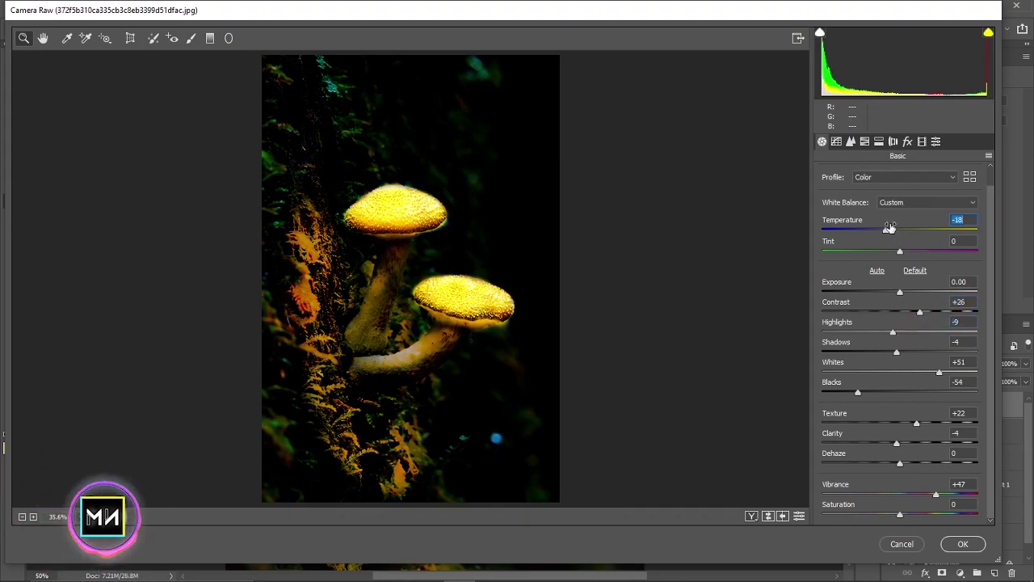
pyautogui.click(836, 141)
pyautogui.moveTo(903, 385)
pyautogui.mouseDown()
pyautogui.moveTo(933, 386)
pyautogui.moveTo(859, 386)
pyautogui.moveTo(857, 400)
pyautogui.moveTo(929, 412)
pyautogui.moveTo(930, 428)
pyautogui.moveTo(887, 426)
pyautogui.moveTo(911, 444)
pyautogui.mouseUp()
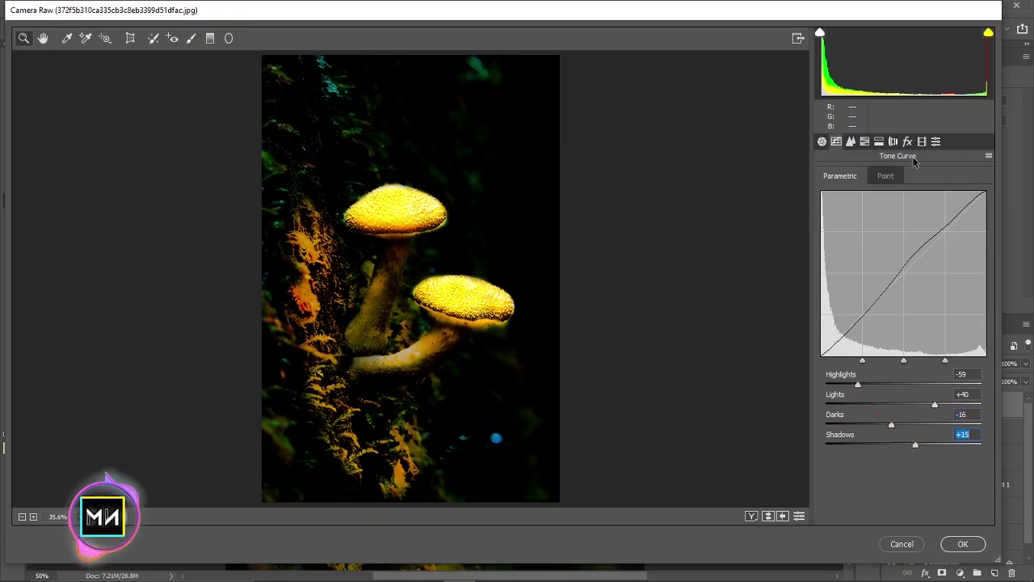
# - Set HSL hues to Yellows -54, Oranges -6 and Aquas -12
pyautogui.click(851, 141)
pyautogui.click(864, 141)
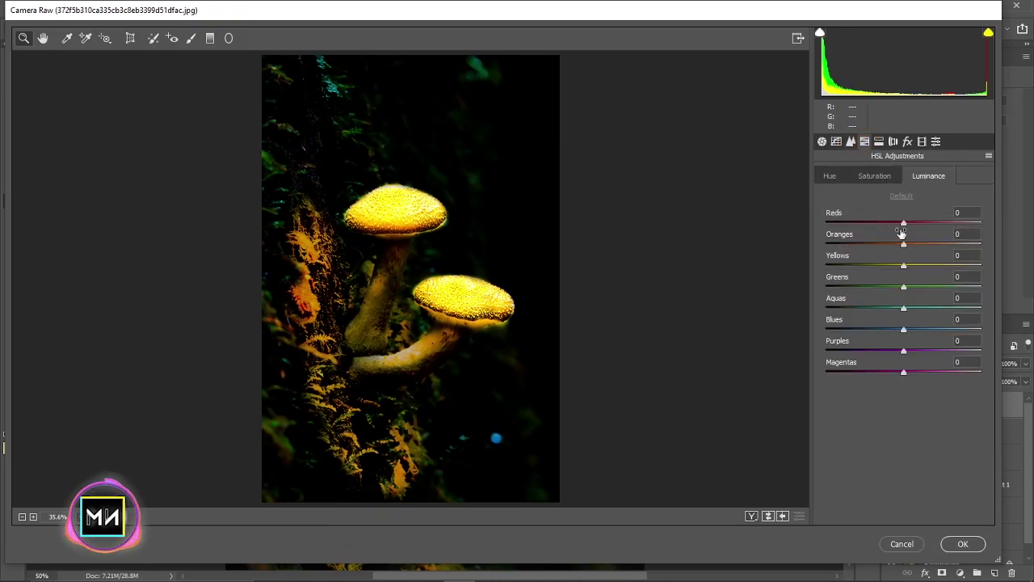
pyautogui.click(834, 178)
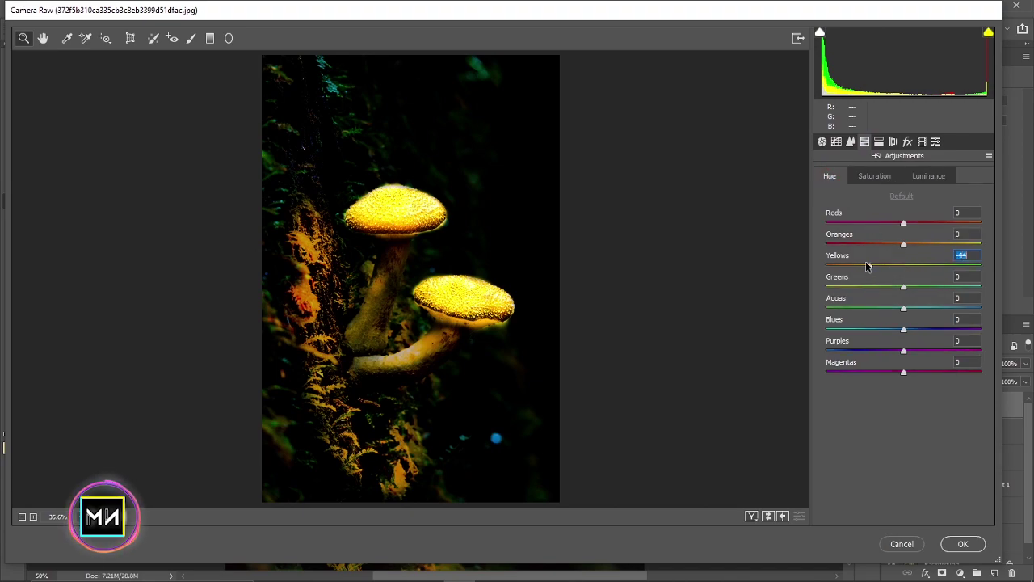
pyautogui.moveTo(865, 263); pyautogui.dragTo(884, 279)
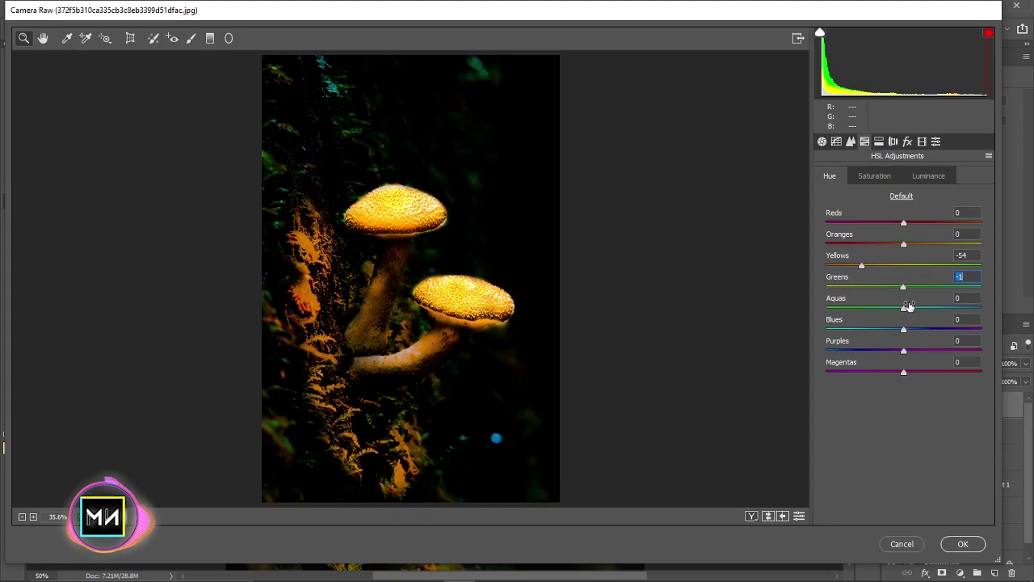
pyautogui.moveTo(911, 239)
pyautogui.mouseDown()
pyautogui.moveTo(937, 242)
pyautogui.moveTo(903, 235)
pyautogui.mouseUp()
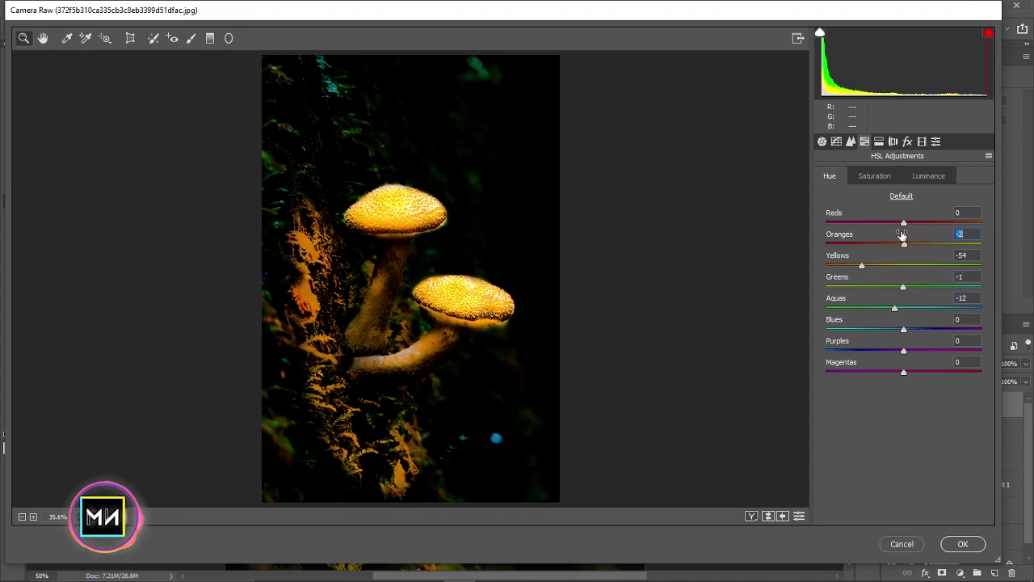
# - Set saturation for Greens and Blues to -100 and Yellows to +17
pyautogui.click(883, 178)
pyautogui.moveTo(940, 247); pyautogui.dragTo(898, 239)
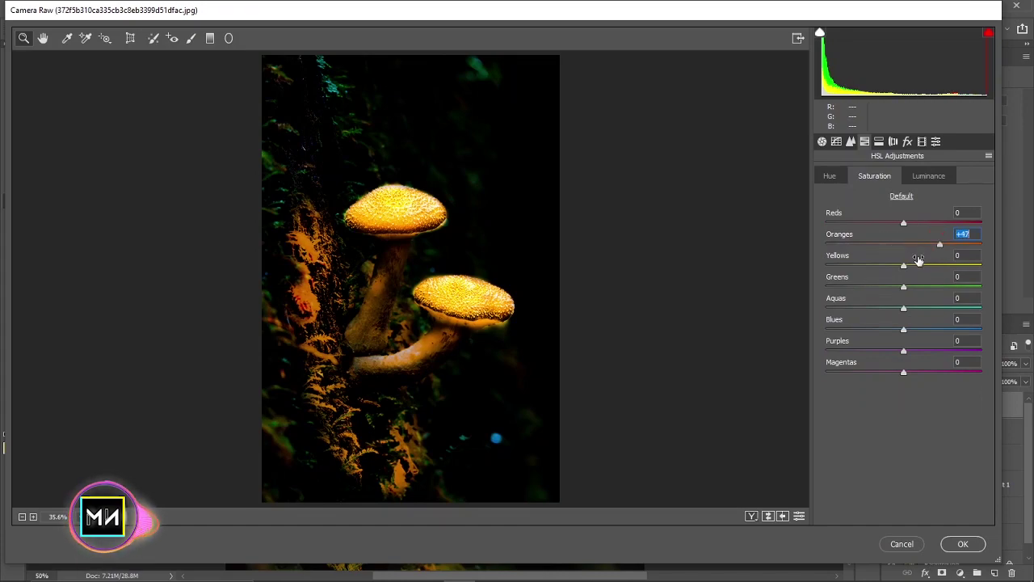
pyautogui.moveTo(904, 286); pyautogui.dragTo(840, 292)
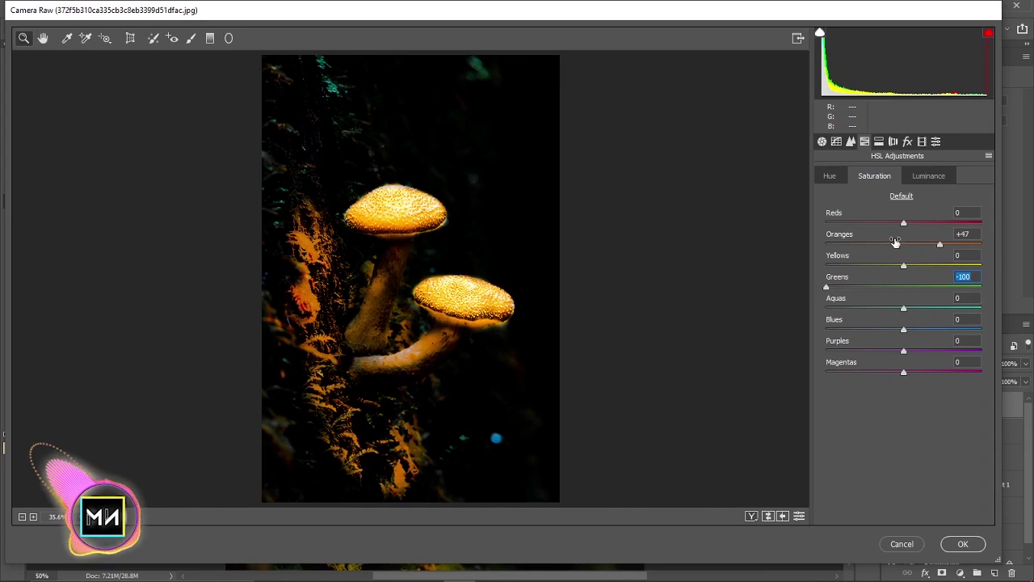
pyautogui.moveTo(904, 329); pyautogui.dragTo(640, 291)
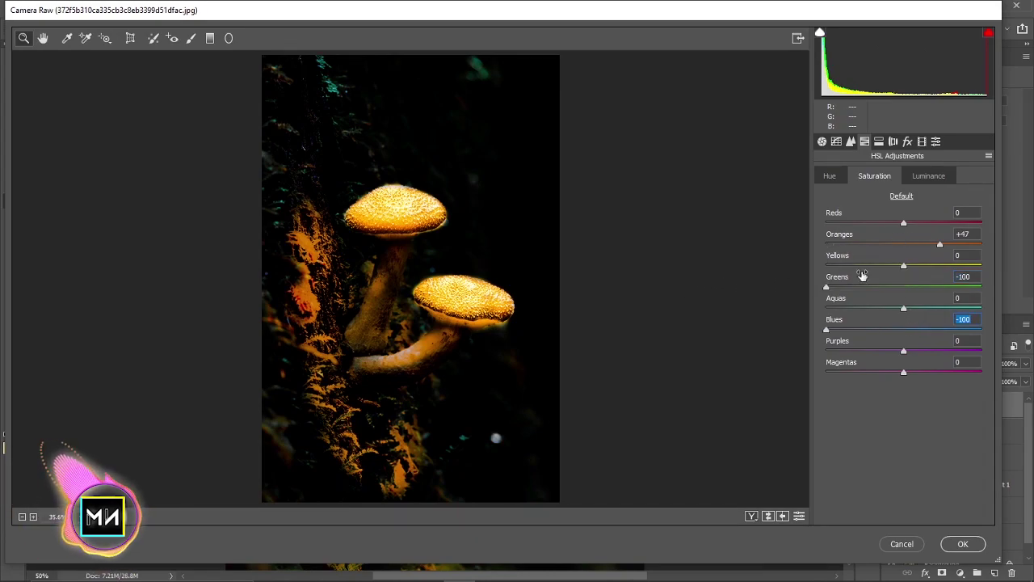
pyautogui.moveTo(903, 266); pyautogui.dragTo(960, 244)
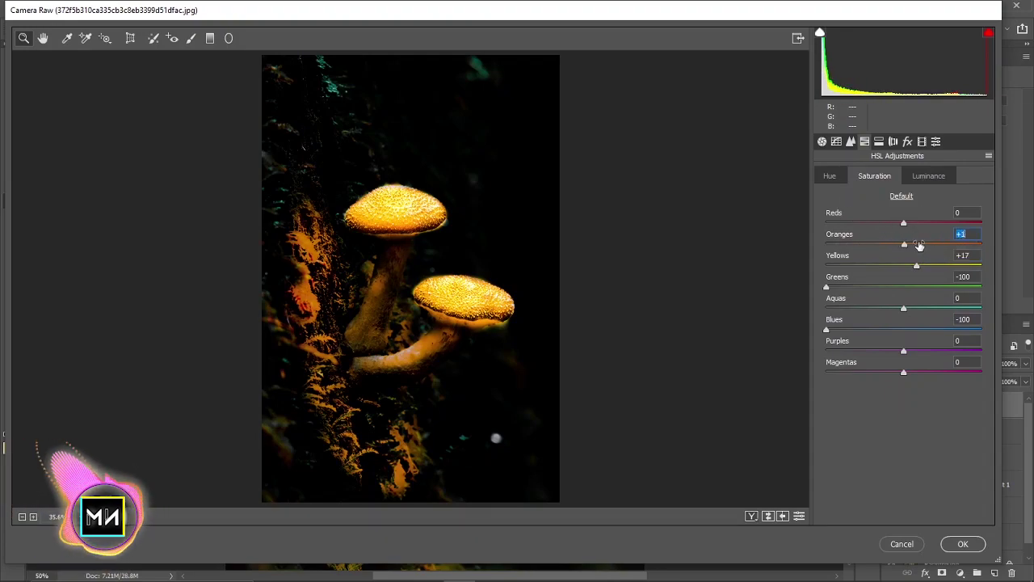
# - Raise the Oranges luminance to +32
pyautogui.click(927, 175)
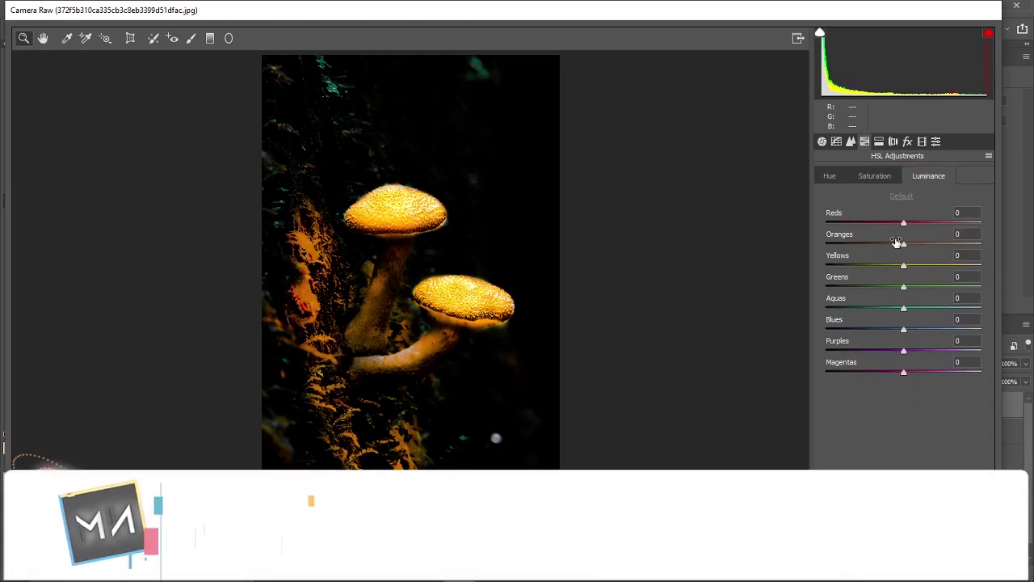
pyautogui.moveTo(897, 243)
pyautogui.mouseDown()
pyautogui.moveTo(879, 246)
pyautogui.moveTo(928, 245)
pyautogui.mouseUp()
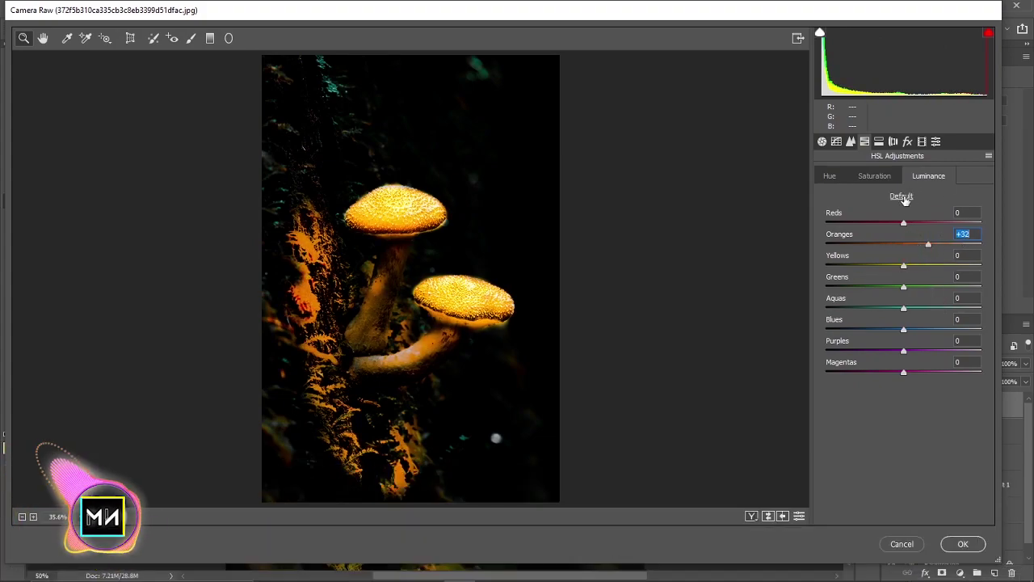
pyautogui.click(874, 176)
pyautogui.click(929, 176)
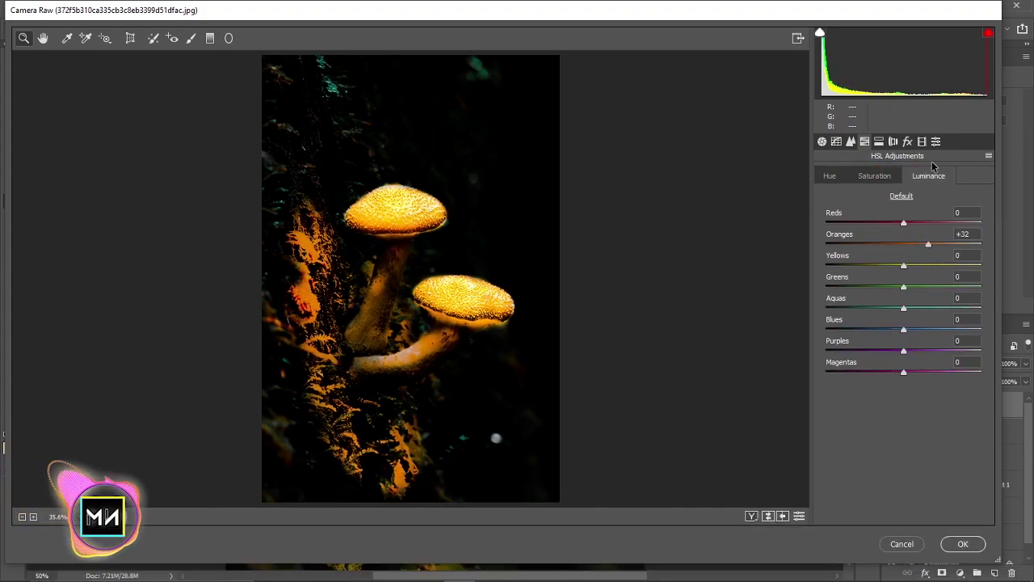
pyautogui.click(880, 141)
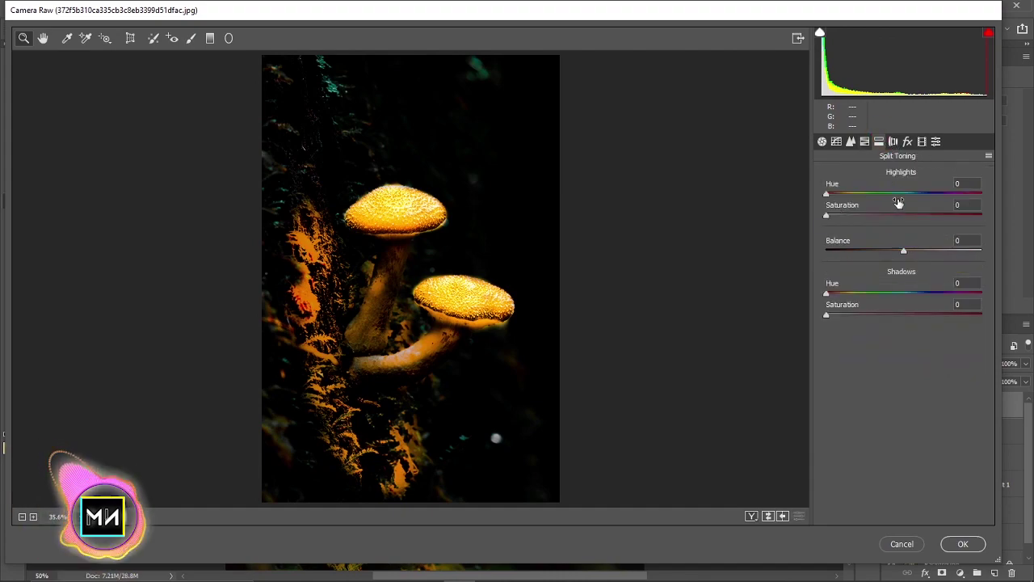
# - In Calibration, set the Blue Primary hue to -10 and saturation to +17
pyautogui.click(893, 141)
pyautogui.click(908, 141)
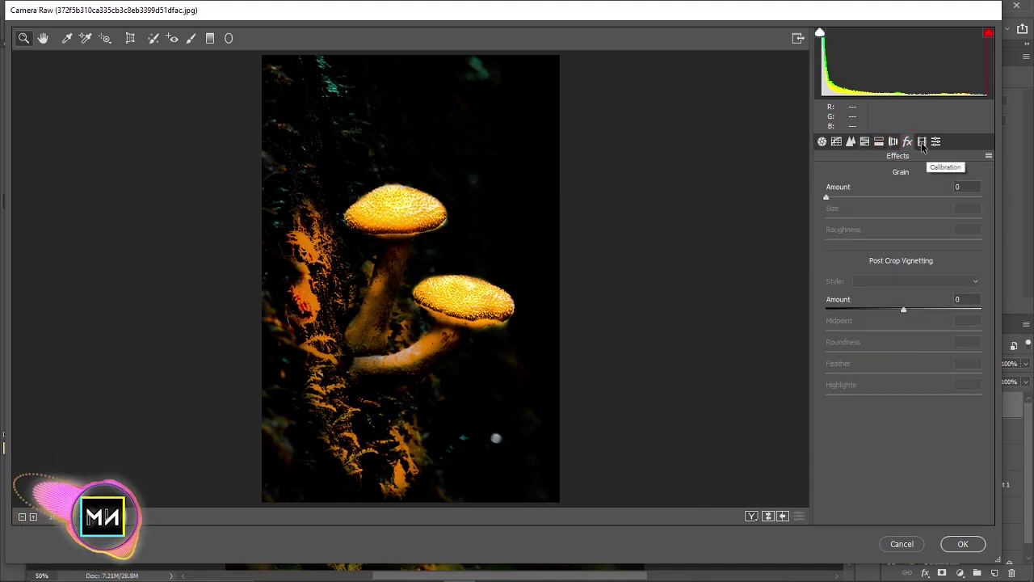
pyautogui.click(922, 141)
pyautogui.moveTo(902, 403)
pyautogui.mouseDown()
pyautogui.moveTo(964, 401)
pyautogui.moveTo(953, 405)
pyautogui.mouseUp()
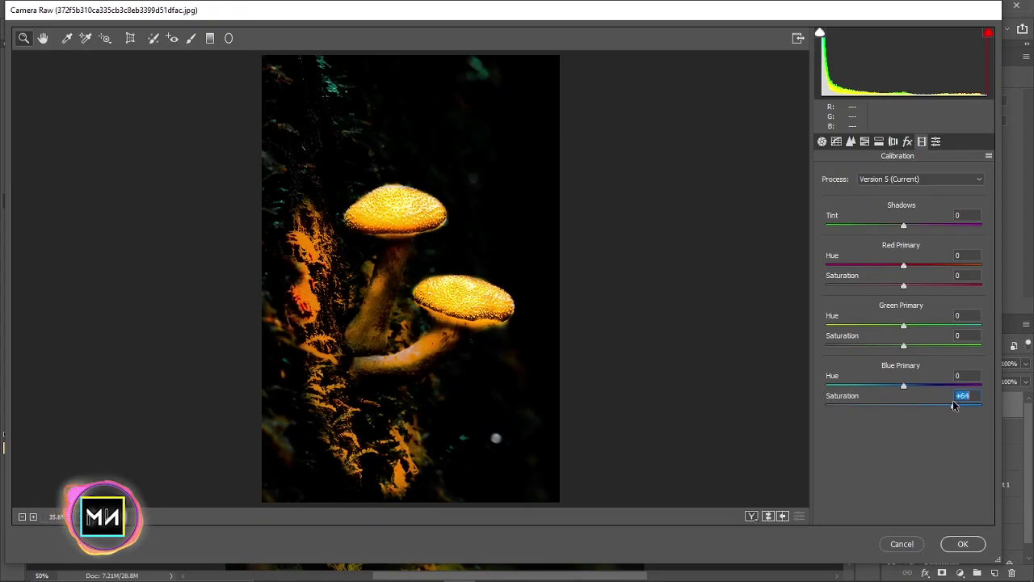
pyautogui.click(904, 385)
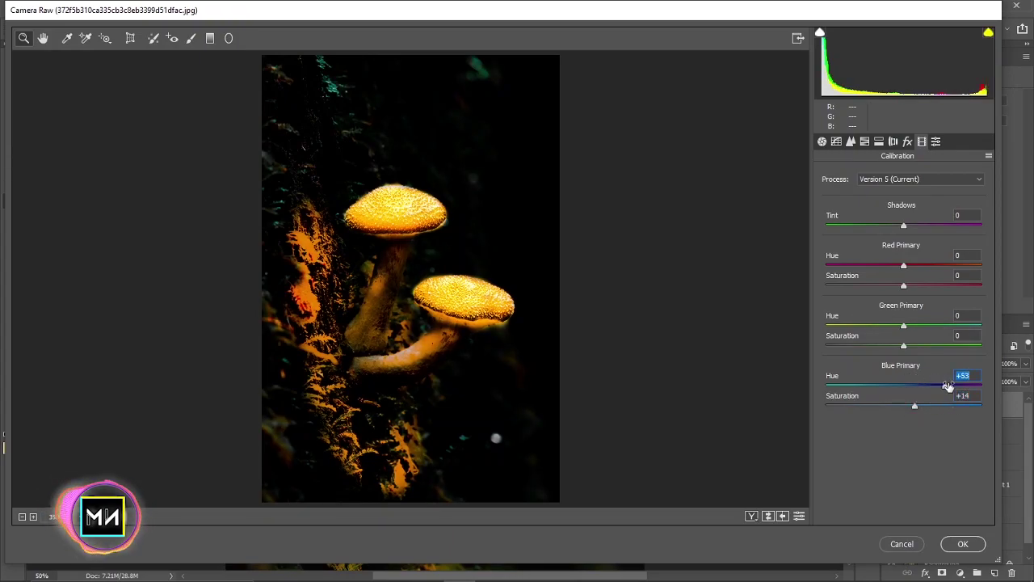
pyautogui.moveTo(903, 386)
pyautogui.mouseDown()
pyautogui.moveTo(888, 385)
pyautogui.moveTo(897, 385)
pyautogui.mouseUp()
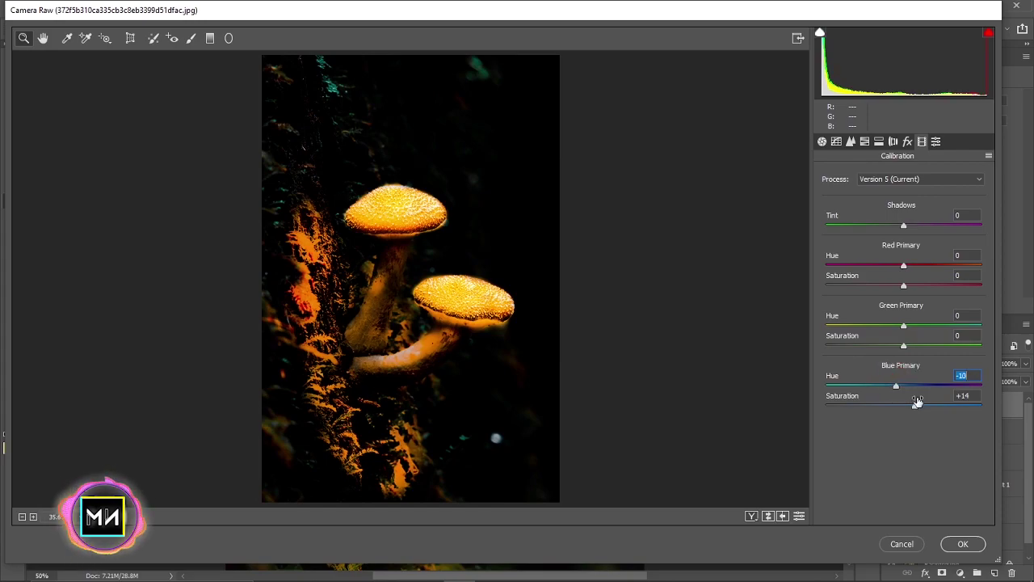
pyautogui.moveTo(957, 403); pyautogui.dragTo(919, 404)
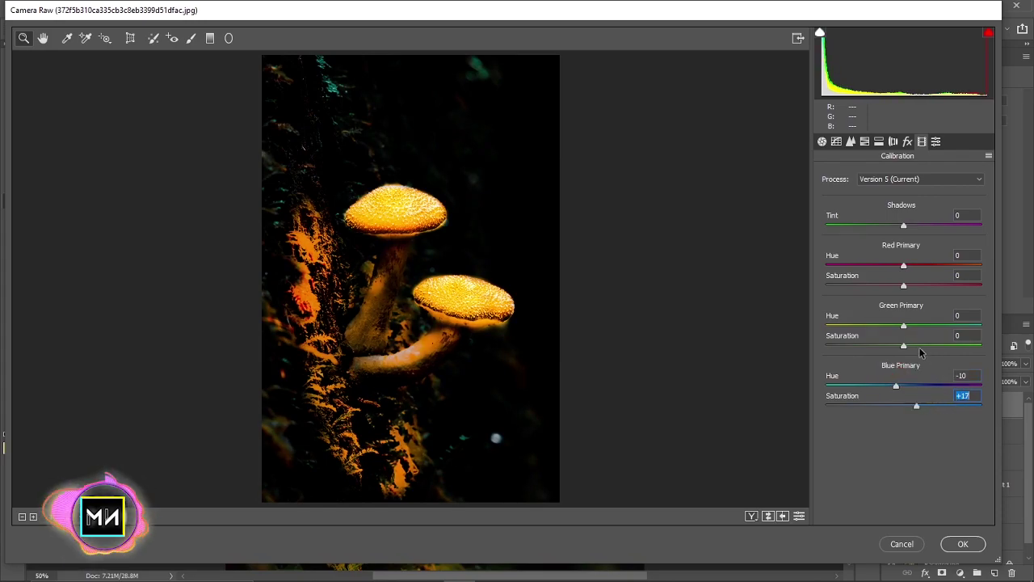
# - Set Green Primary hue +5 and saturation -30, and Red Primary saturation -13
pyautogui.moveTo(904, 346); pyautogui.dragTo(882, 347)
pyautogui.press('Up')
pyautogui.press('Up')
pyautogui.press('Up')
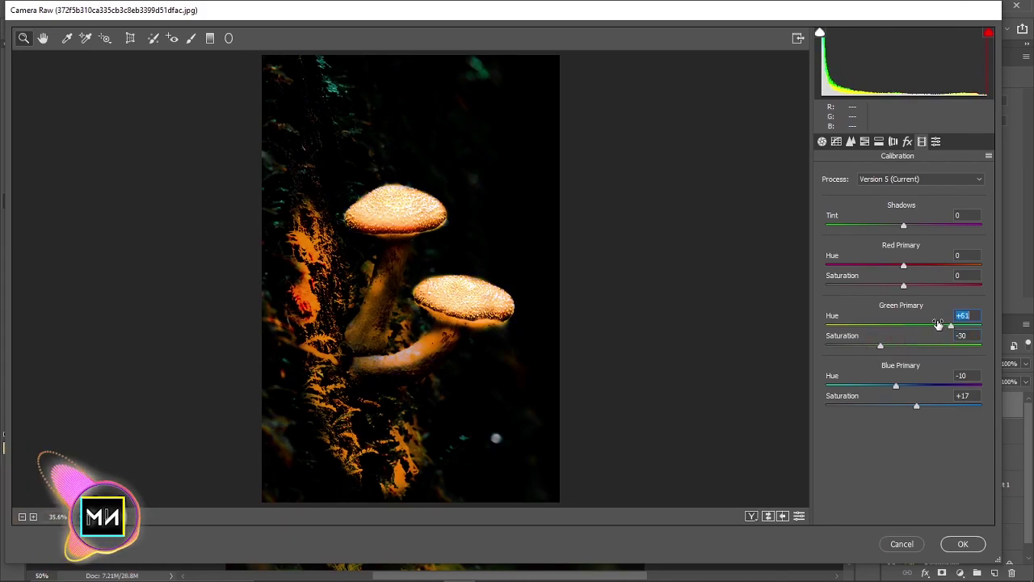
pyautogui.moveTo(922, 324); pyautogui.dragTo(903, 323)
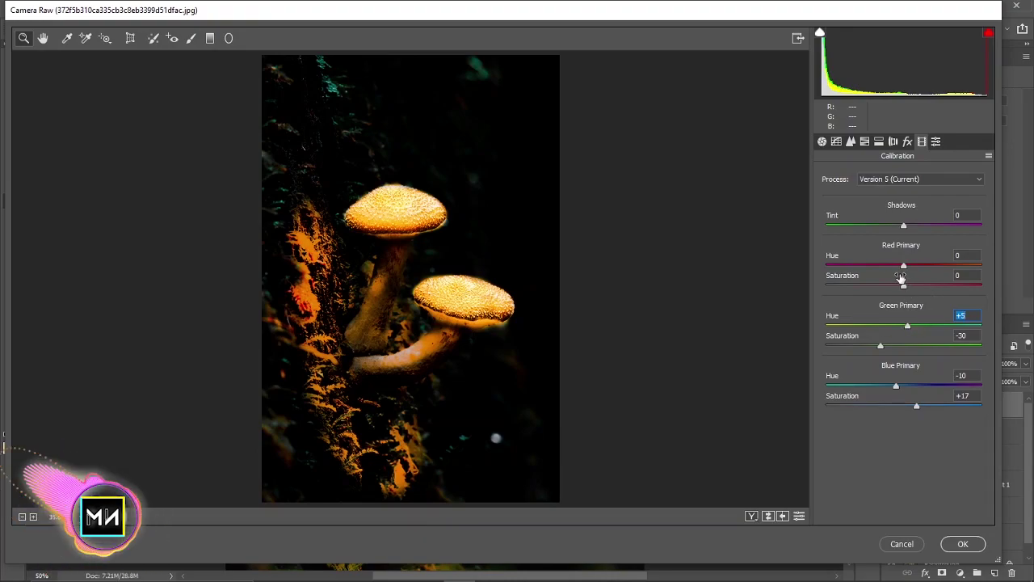
pyautogui.moveTo(904, 285)
pyautogui.mouseDown()
pyautogui.moveTo(923, 283)
pyautogui.moveTo(894, 280)
pyautogui.moveTo(896, 265)
pyautogui.mouseUp()
pyautogui.click(930, 265)
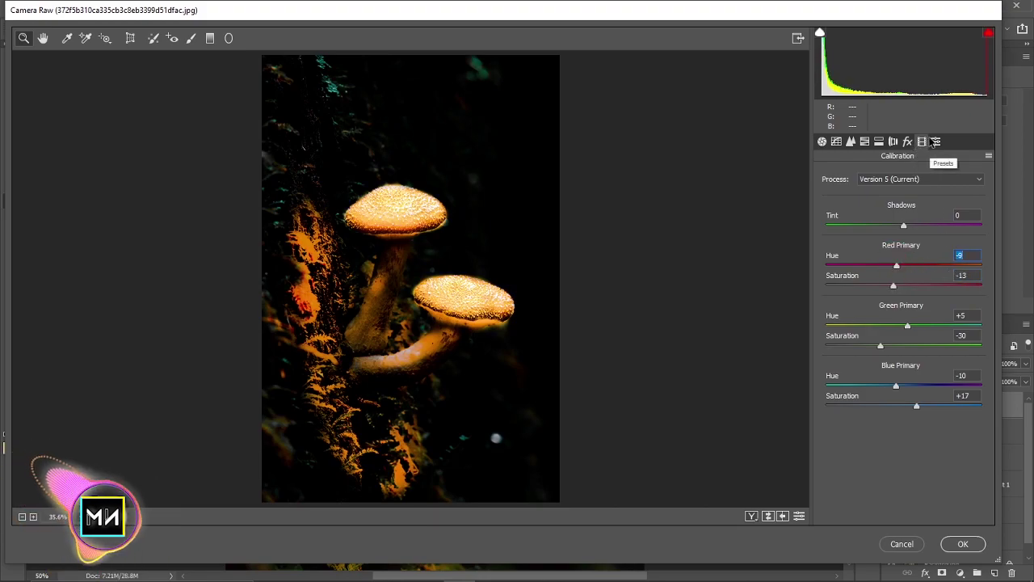
pyautogui.click(936, 141)
# - Apply the Camera Raw grade to Layer 3, check it zoomed out and in, and select the Move tool
pyautogui.click(964, 543)
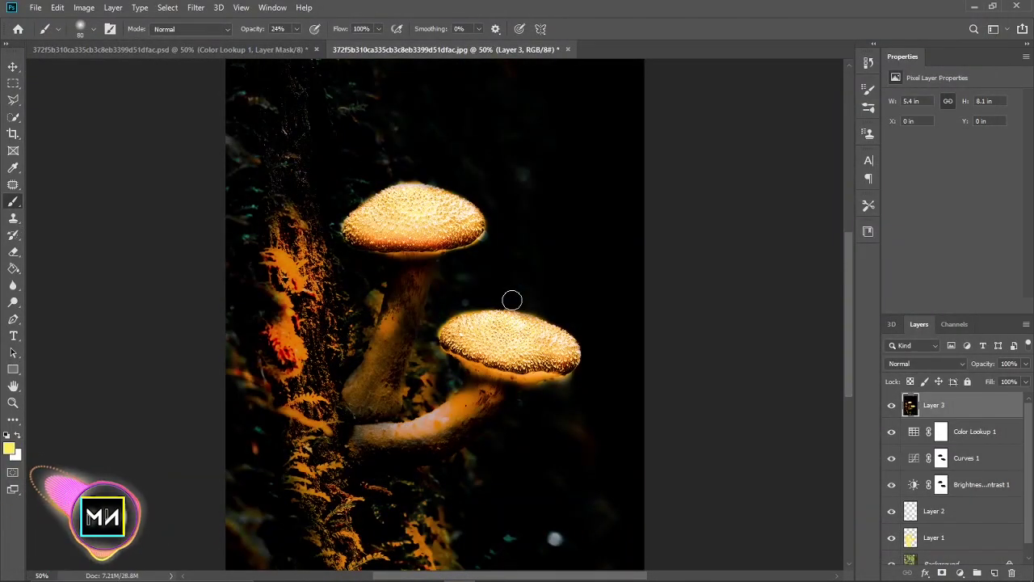
pyautogui.hotkey('ctrl', '-')
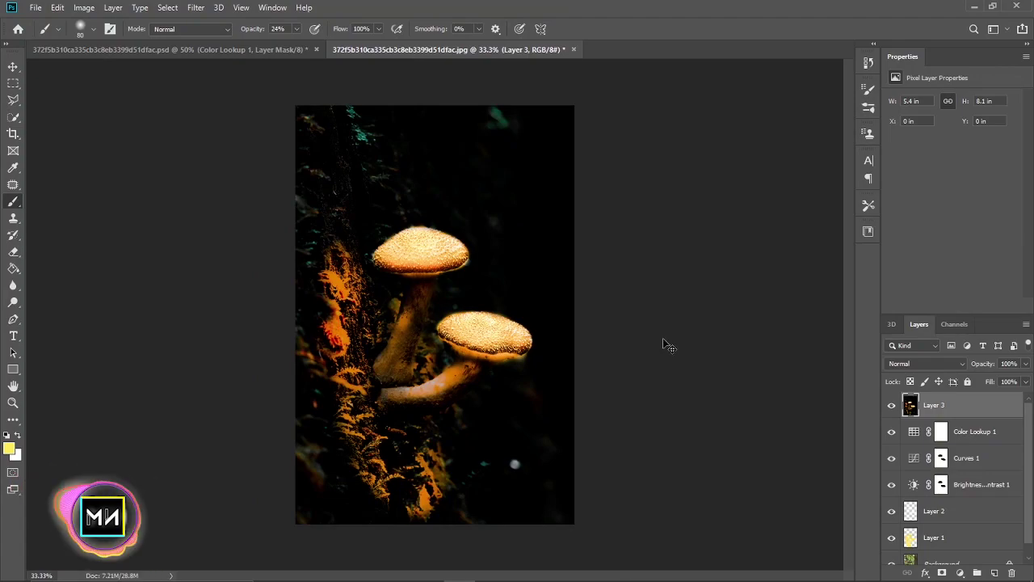
pyautogui.hotkey('ctrl', '+')
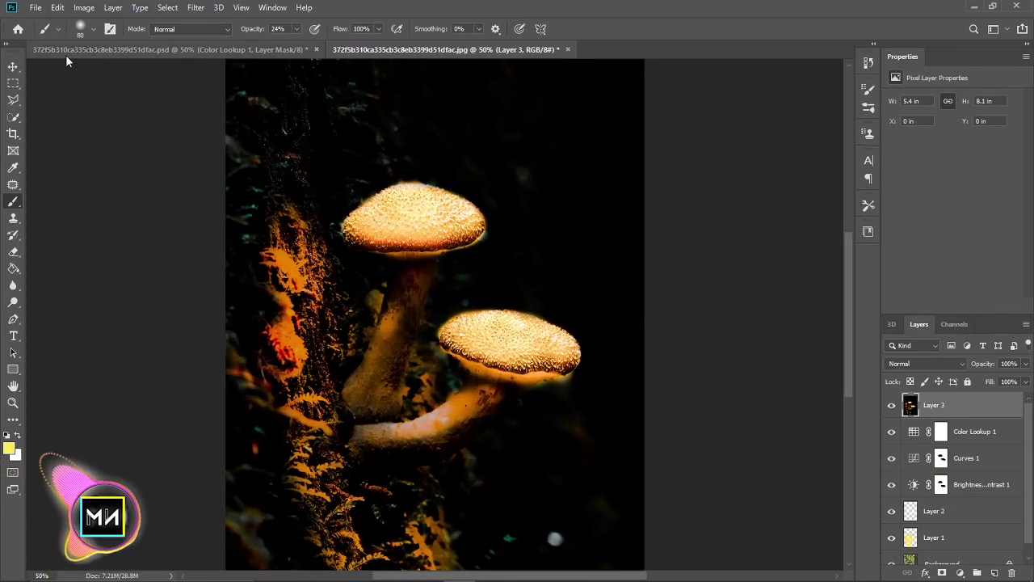
pyautogui.click(14, 68)
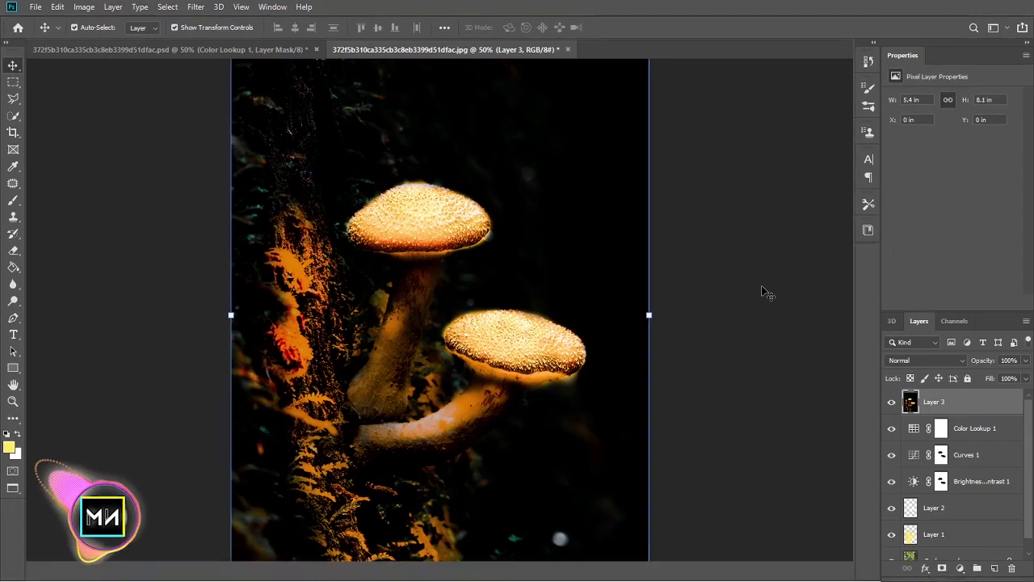
# - Switch to Full Screen Mode on black and hide the transform outline with Ctrl+H
pyautogui.press('f')
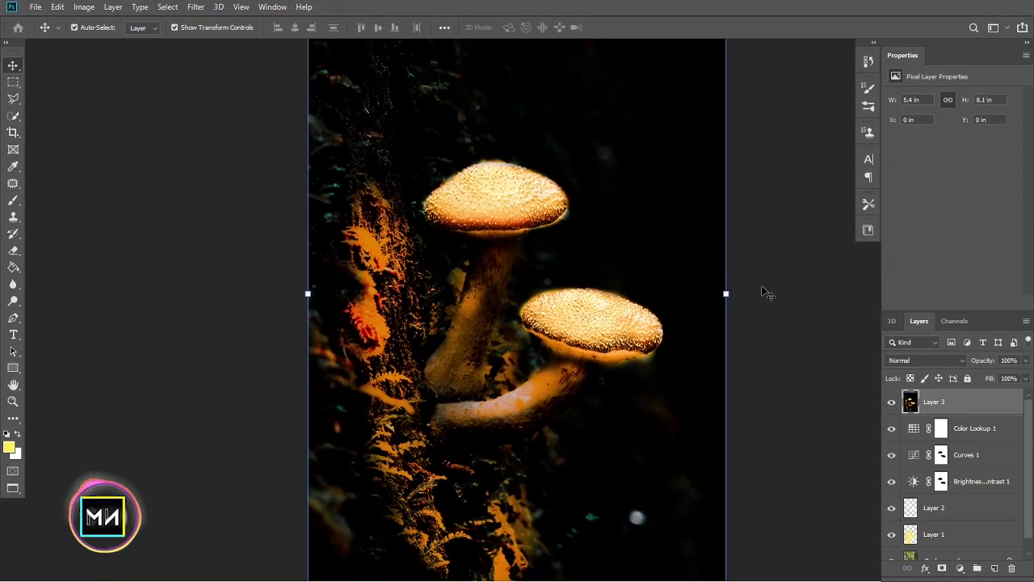
pyautogui.press('f')
pyautogui.hotkey('ctrl', 'h')
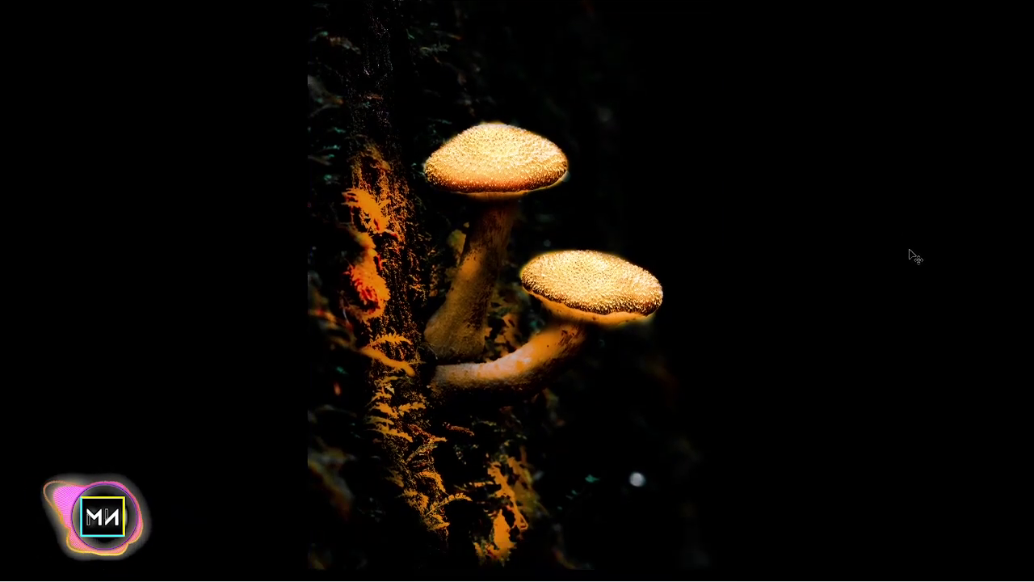